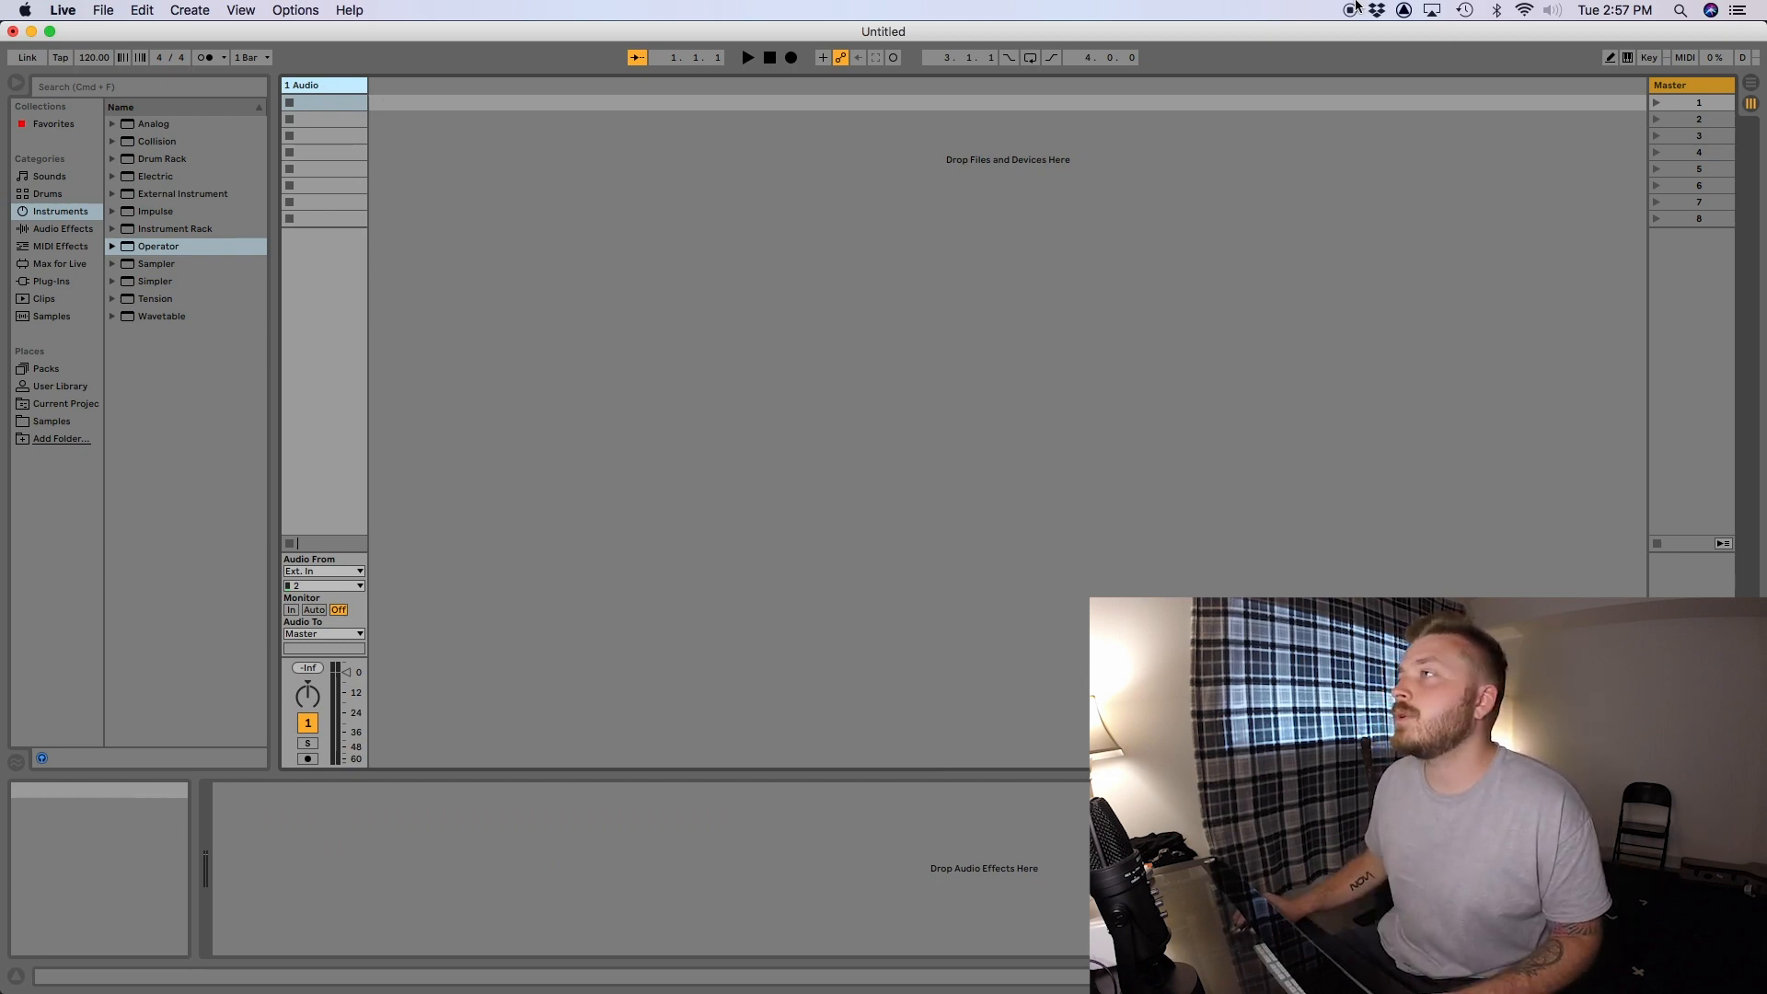
- Review the audio input and output device settings in the preferences
key(super+comma)
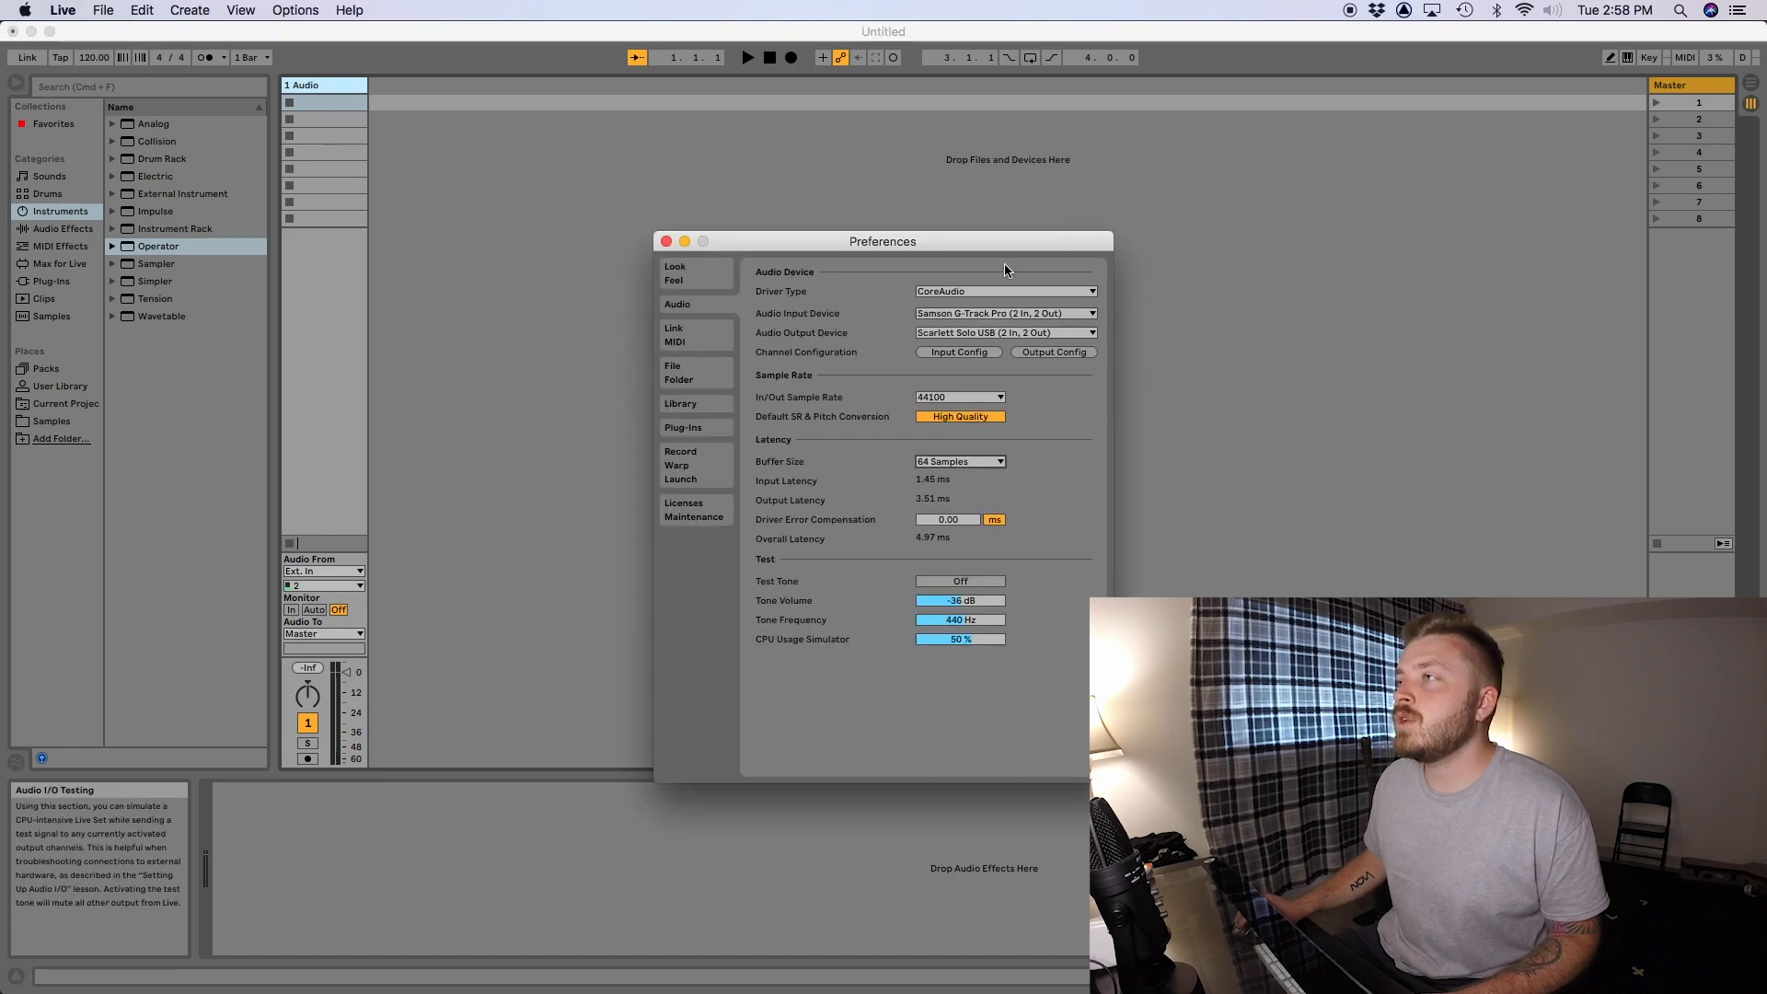
click(665, 241)
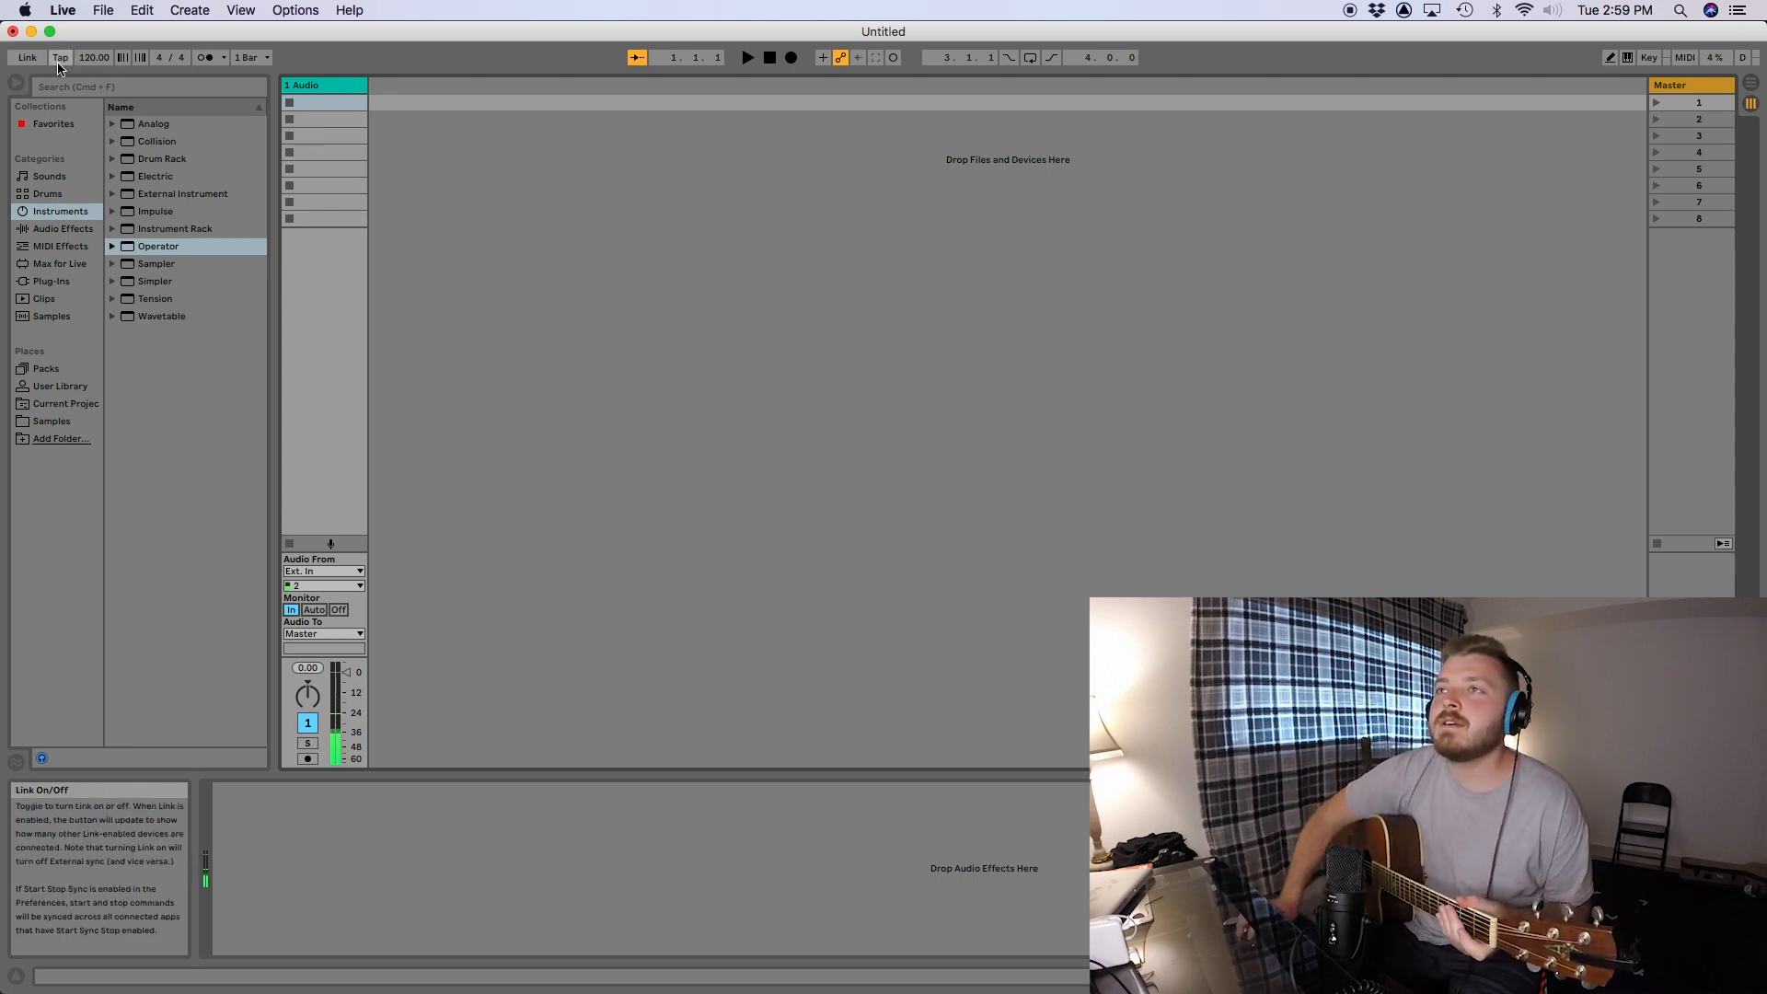
- Set the tempo to 93 BPM and record a guitar take into the arrangement on the first audio track
click(94, 57)
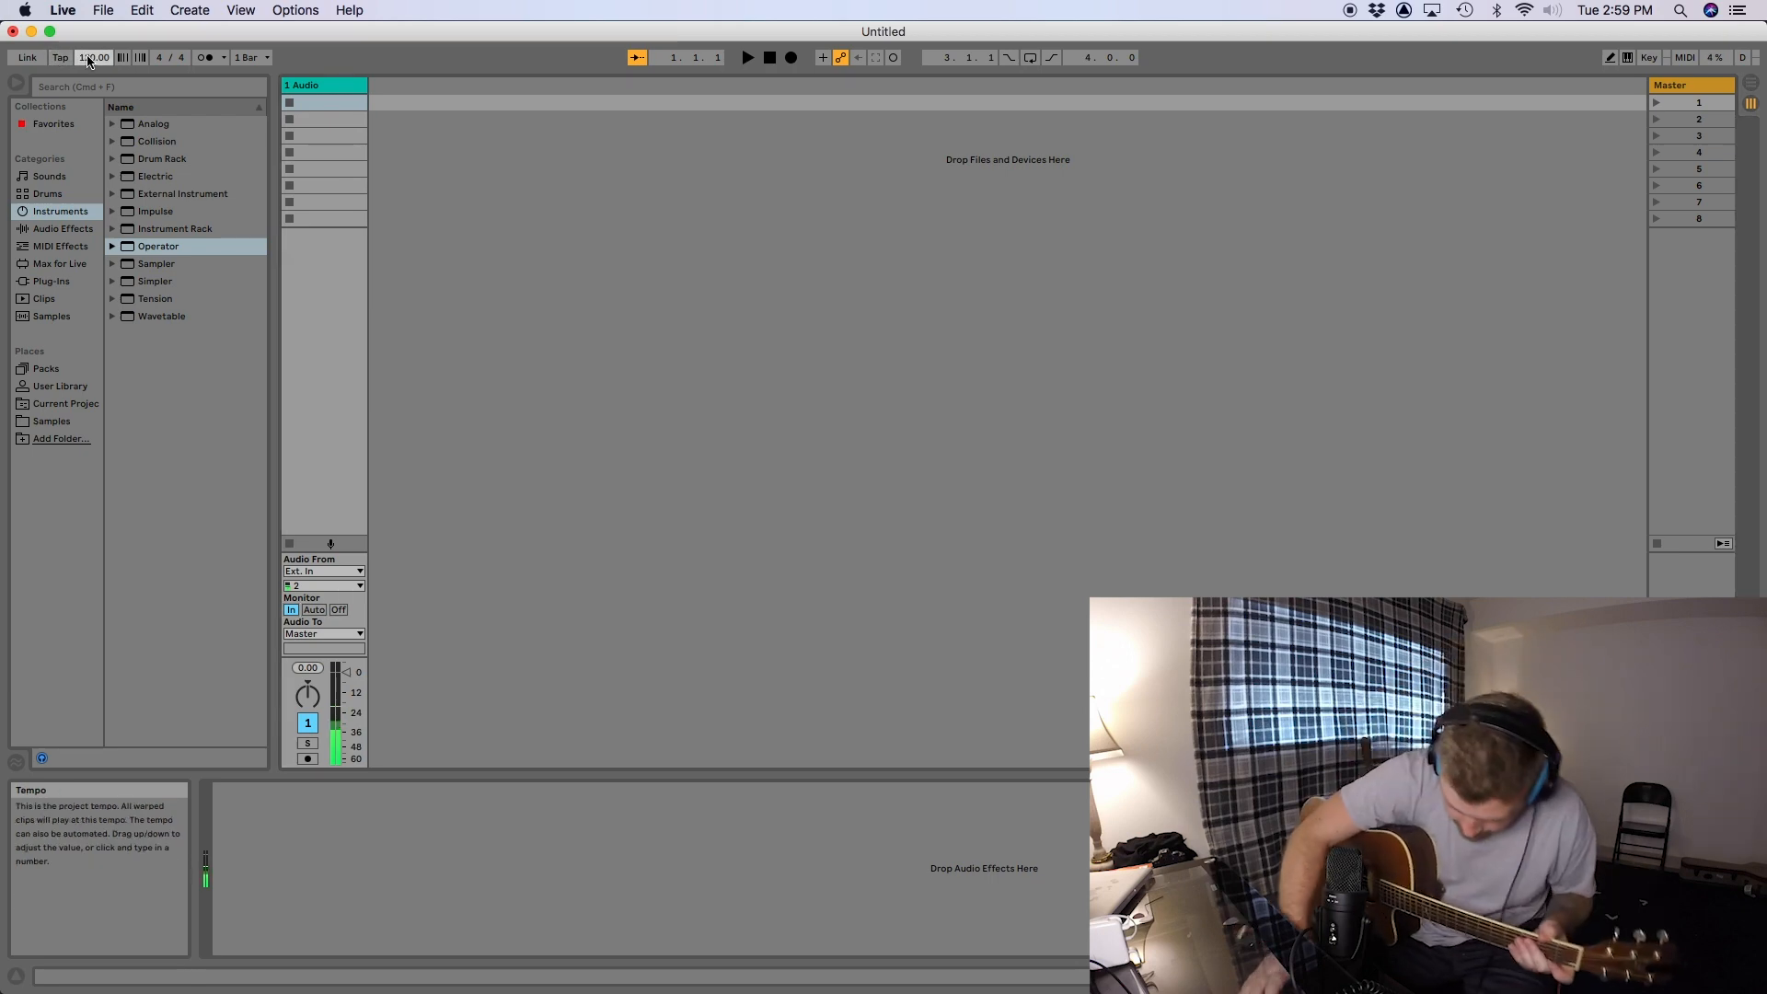
click(1700, 156)
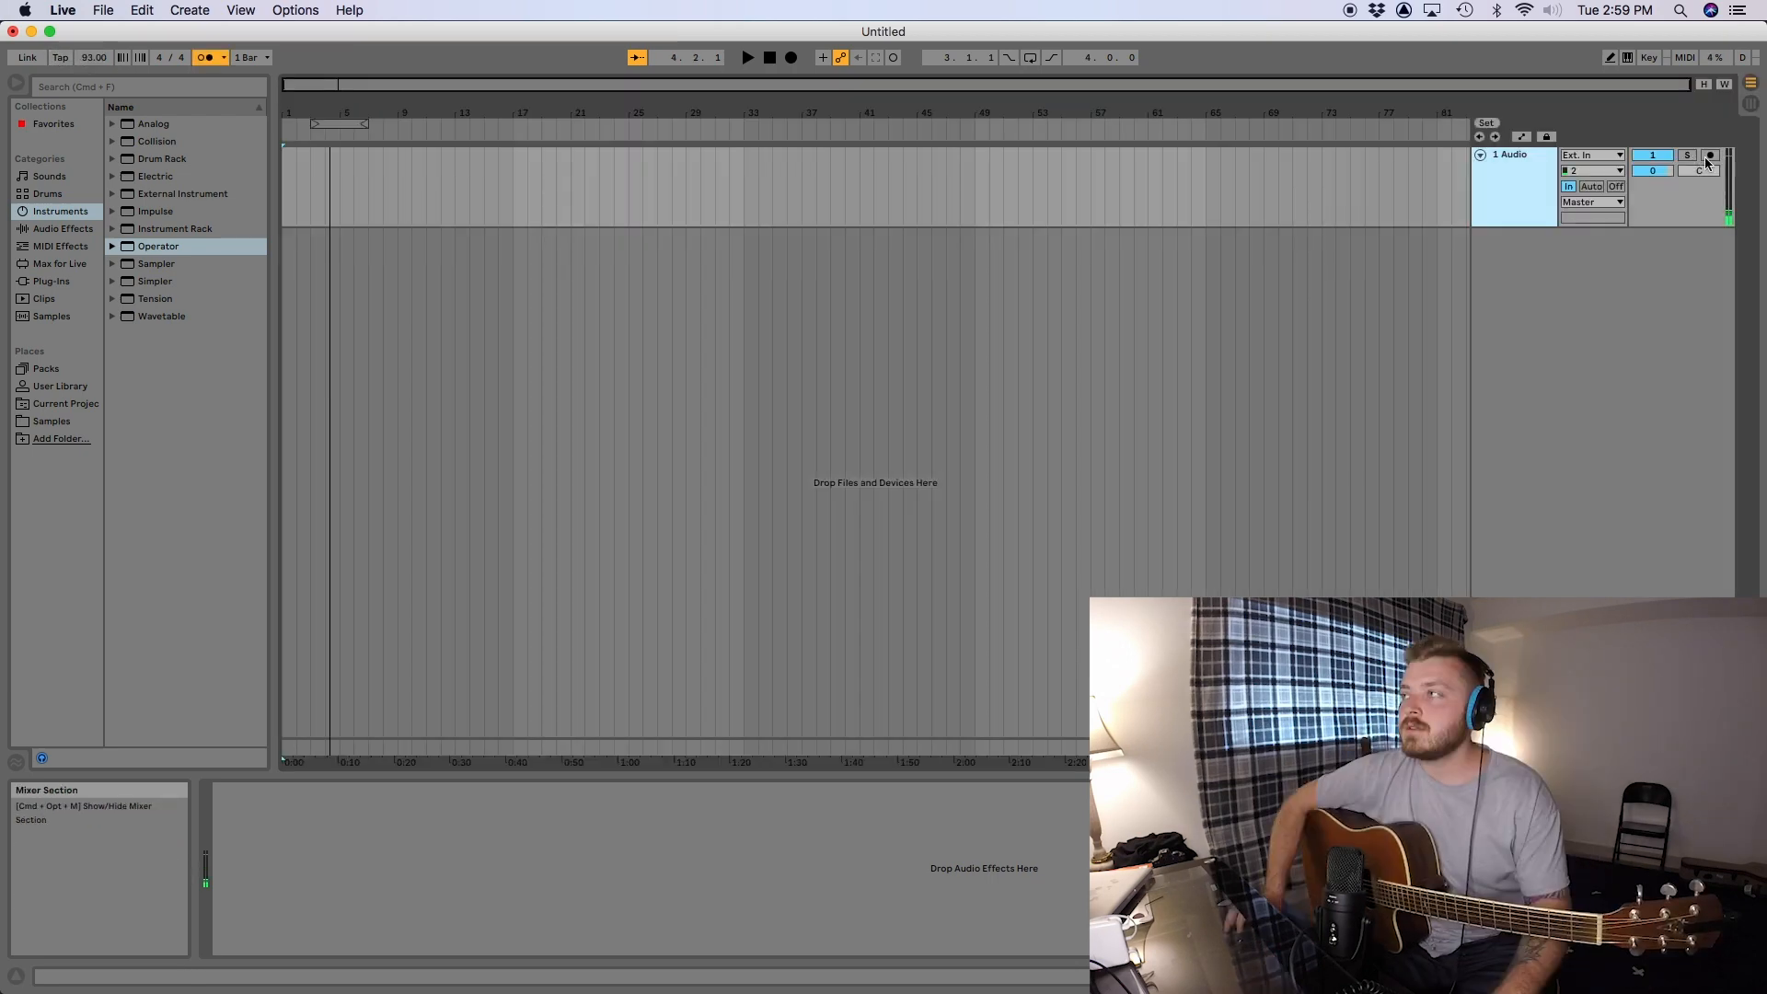
click(1709, 156)
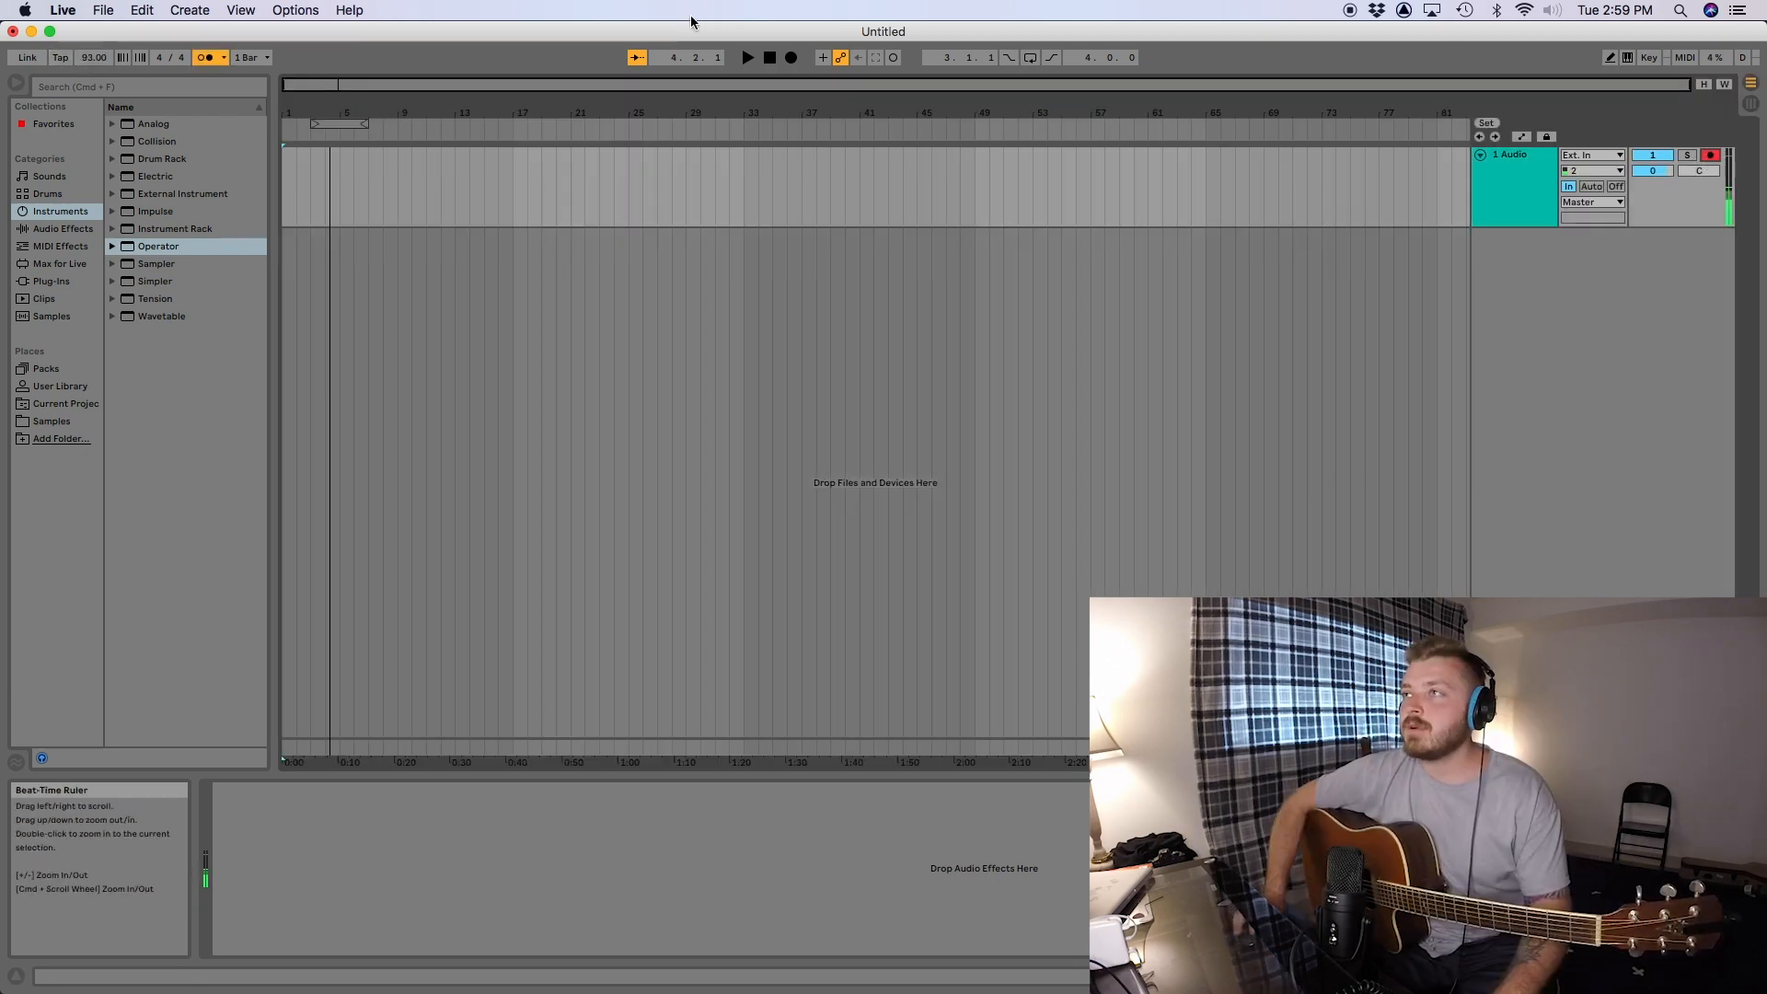
click(789, 57)
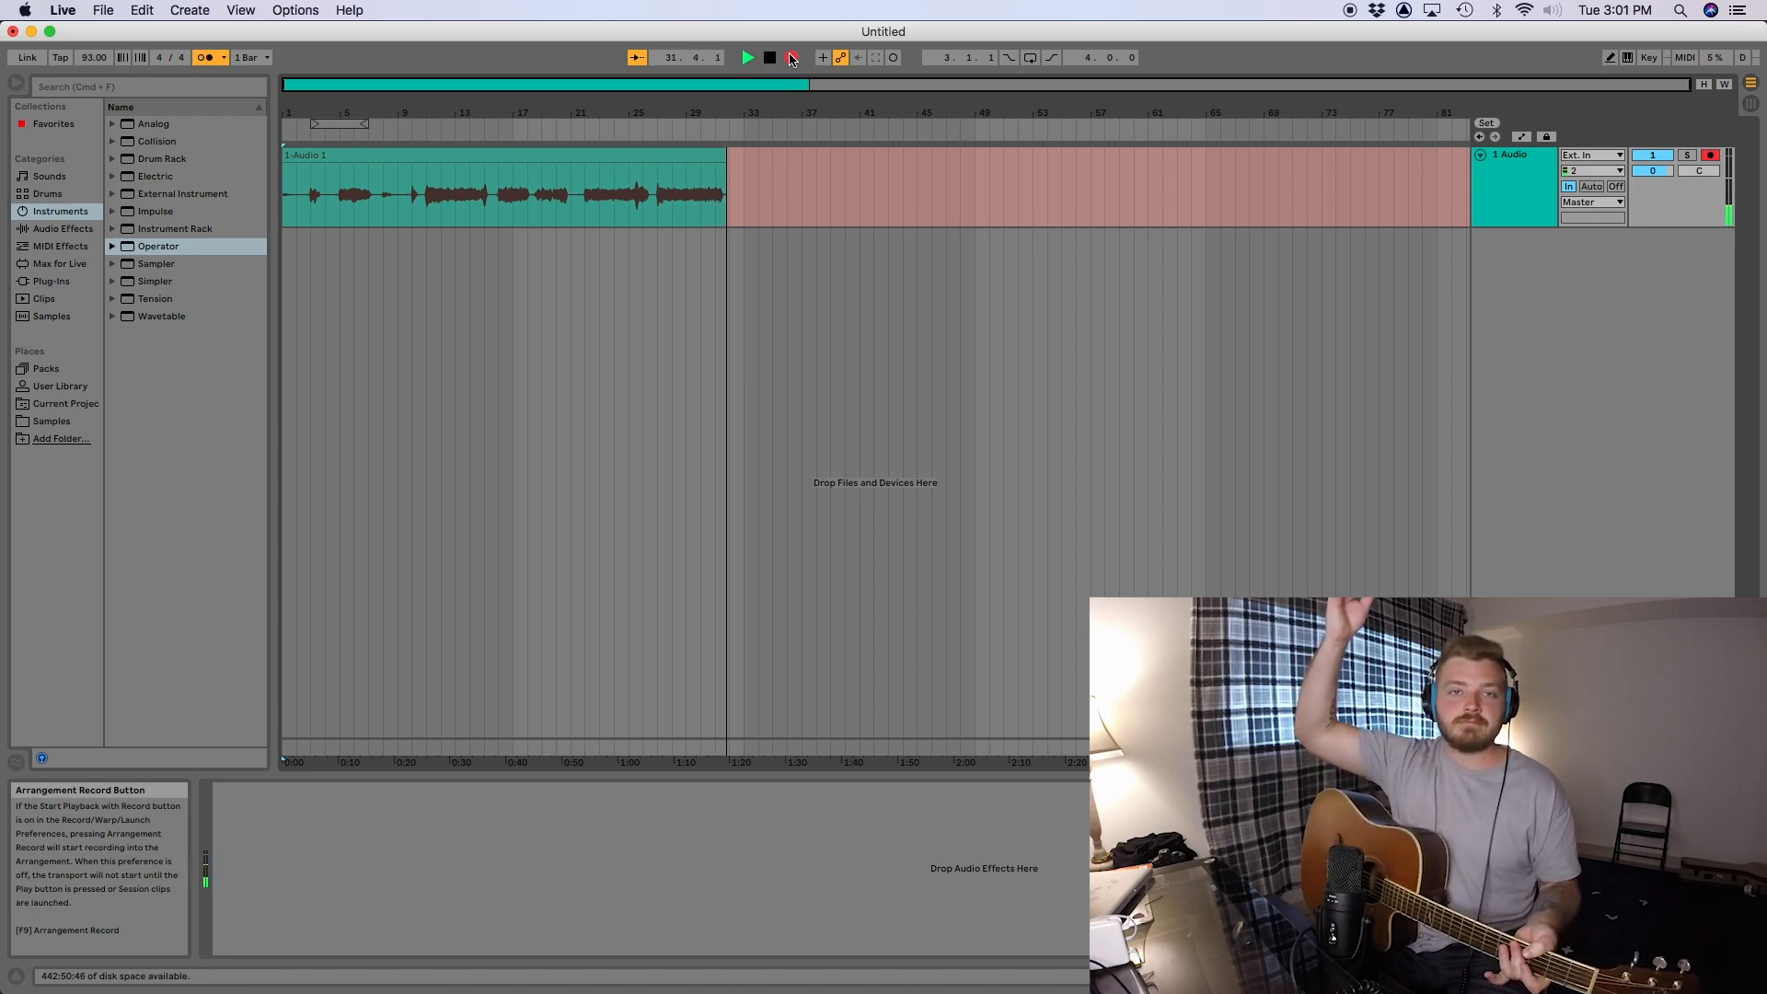
key(space)
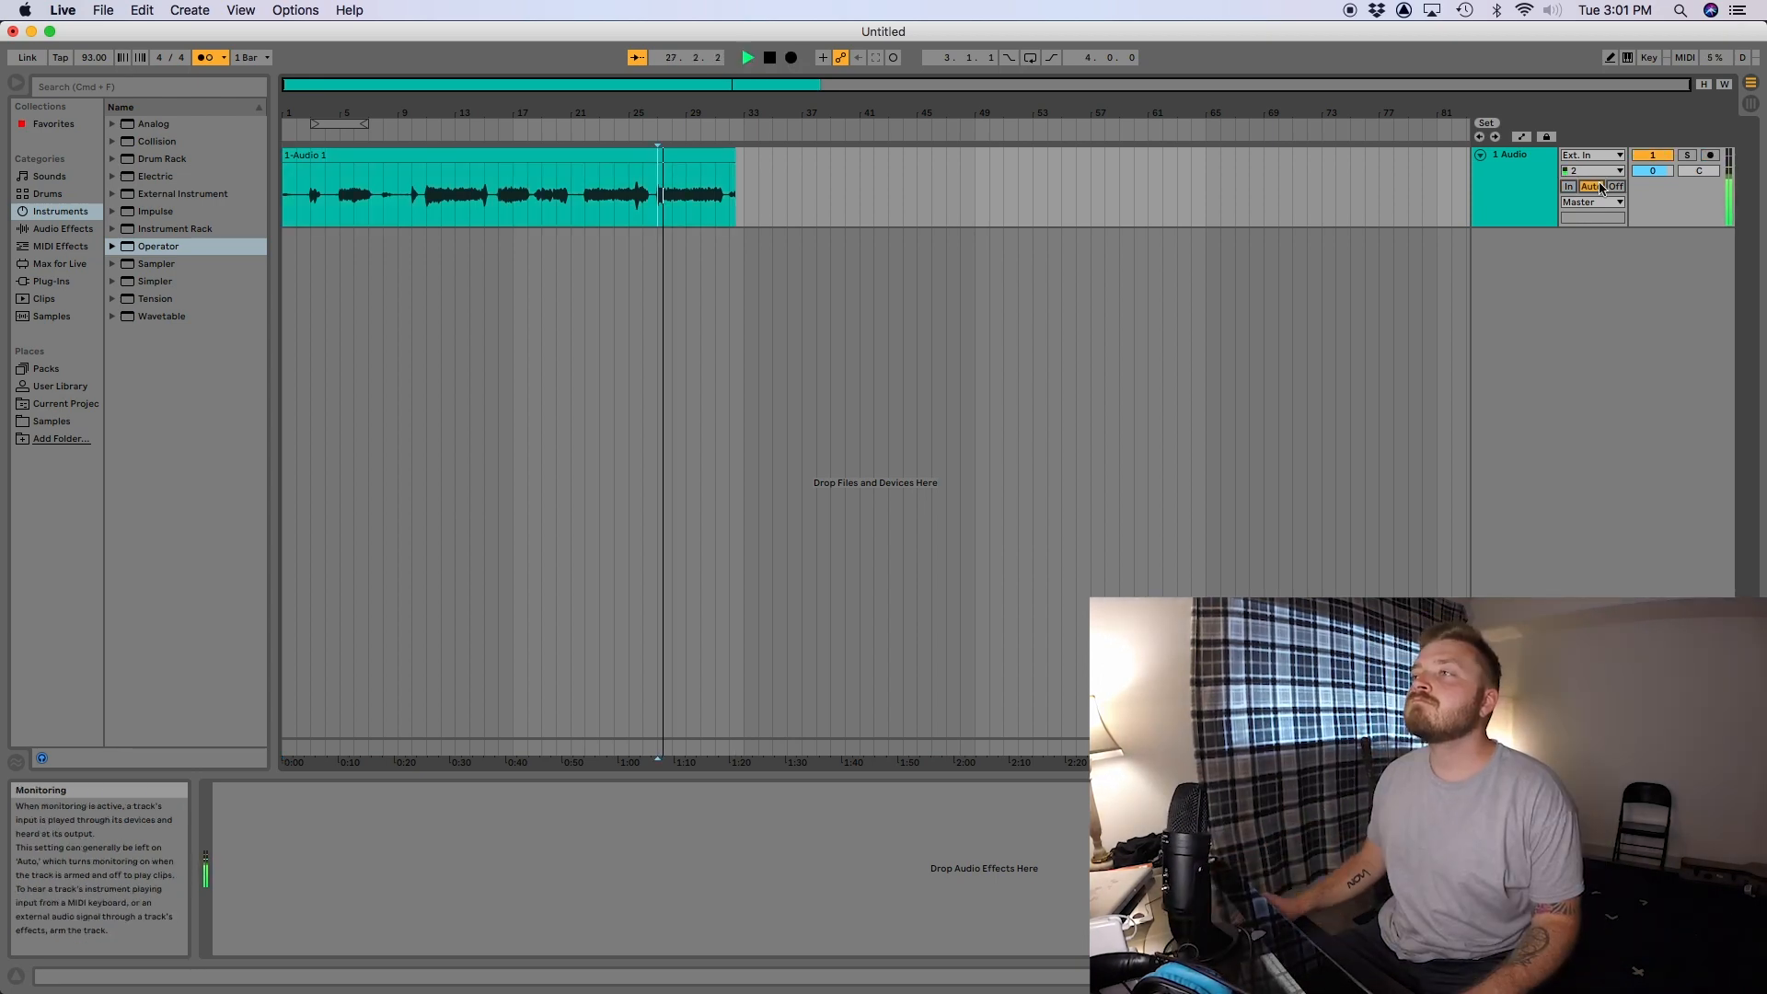
- Split the recorded guitar clip at bars 27 and 31 to isolate the four-bar section between them
click(729, 177)
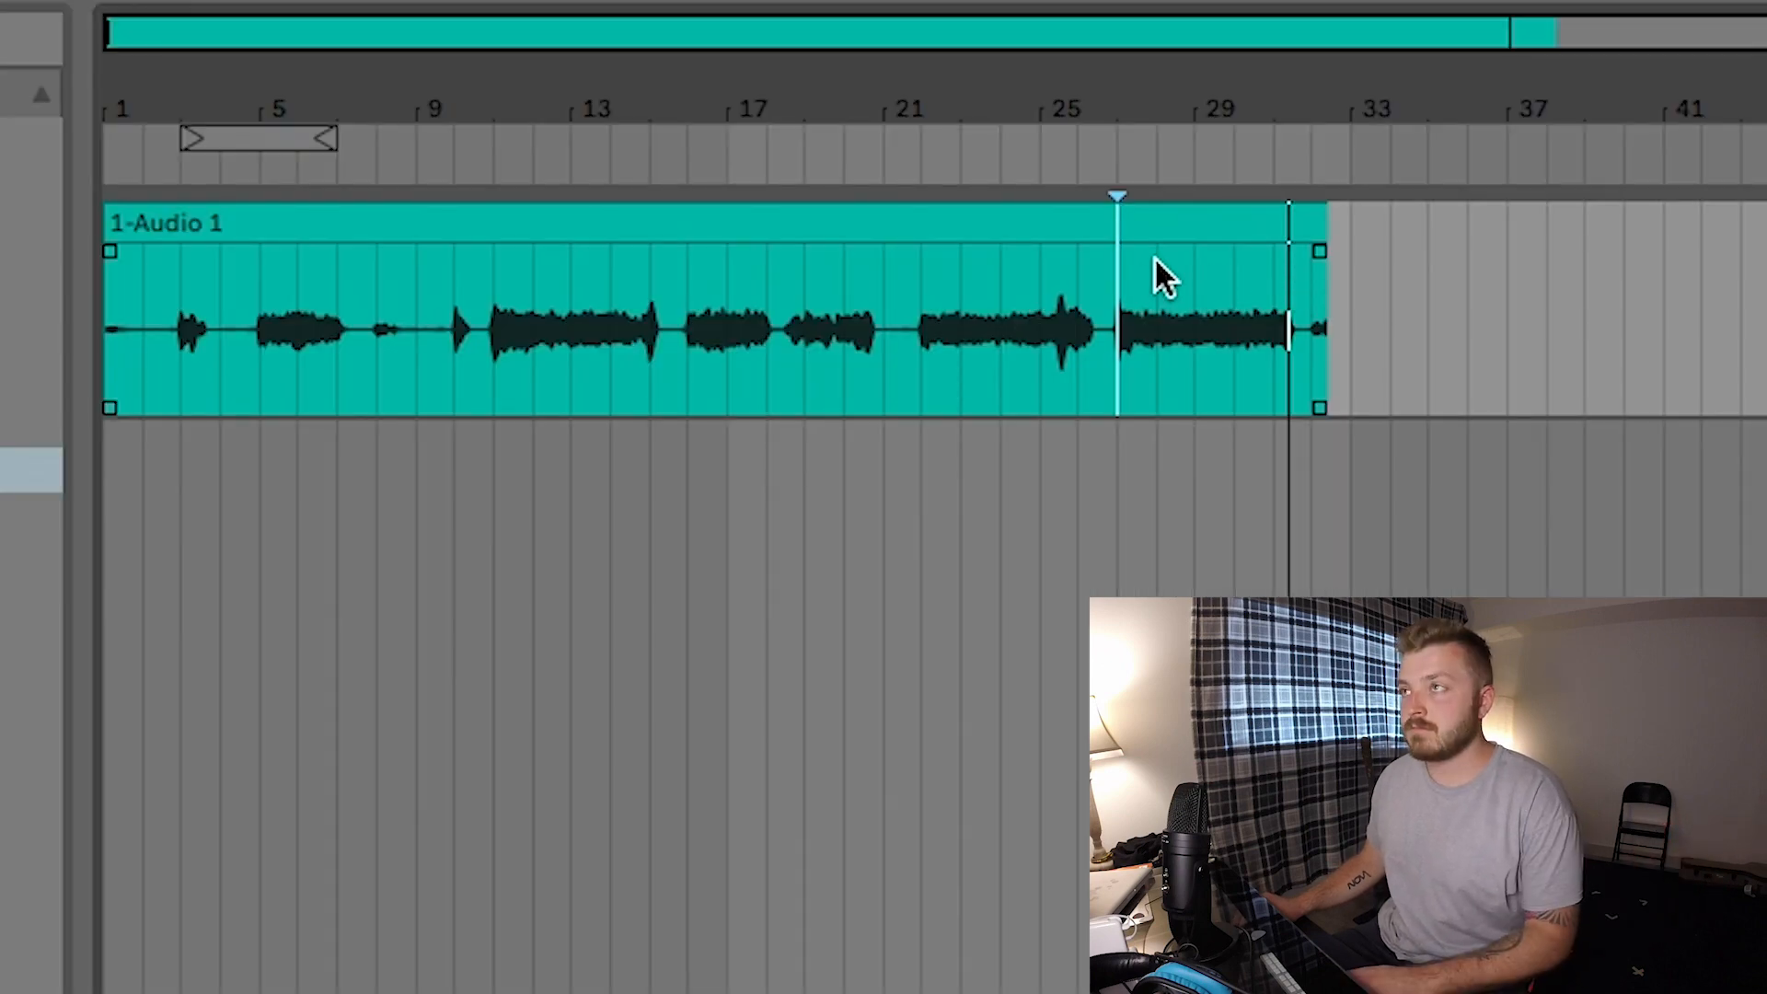
scroll(1154, 258, up, 5)
drag(1016, 287, 1631, 370)
key(ctrl+d)
click(1003, 262)
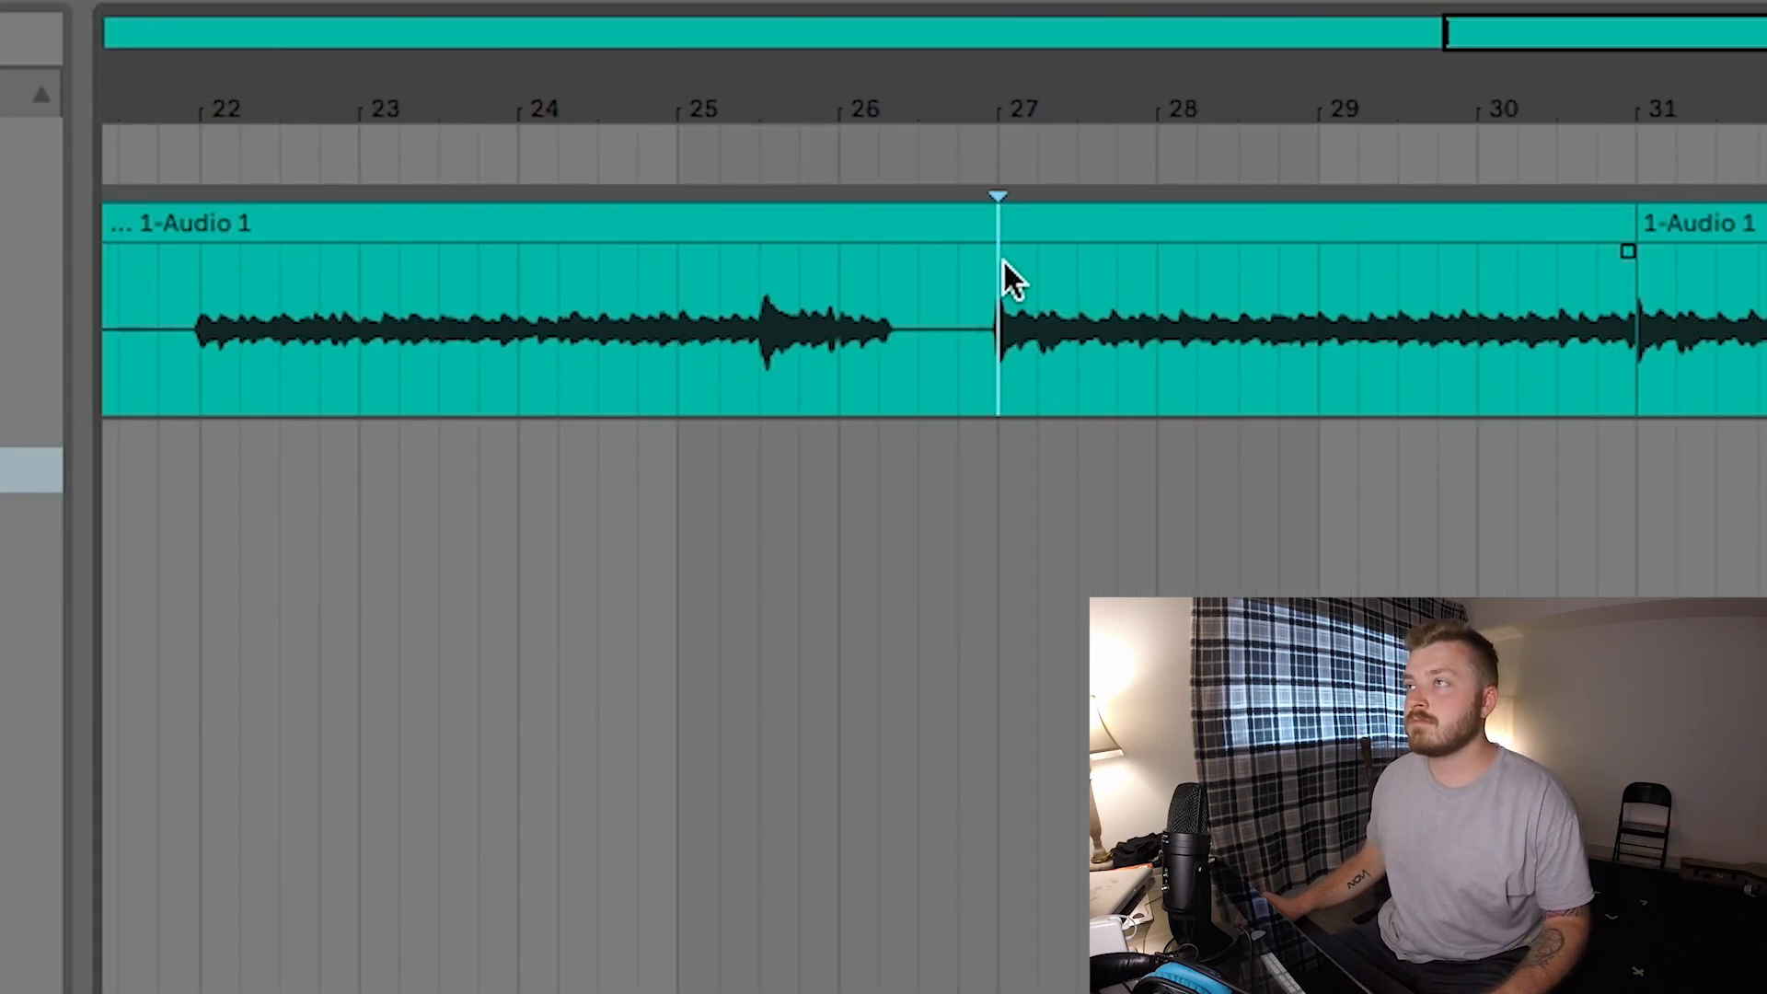
click(0, 0)
click(92, 715)
click(1703, 223)
shift+click(1360, 230)
scroll(1360, 235, down, 1)
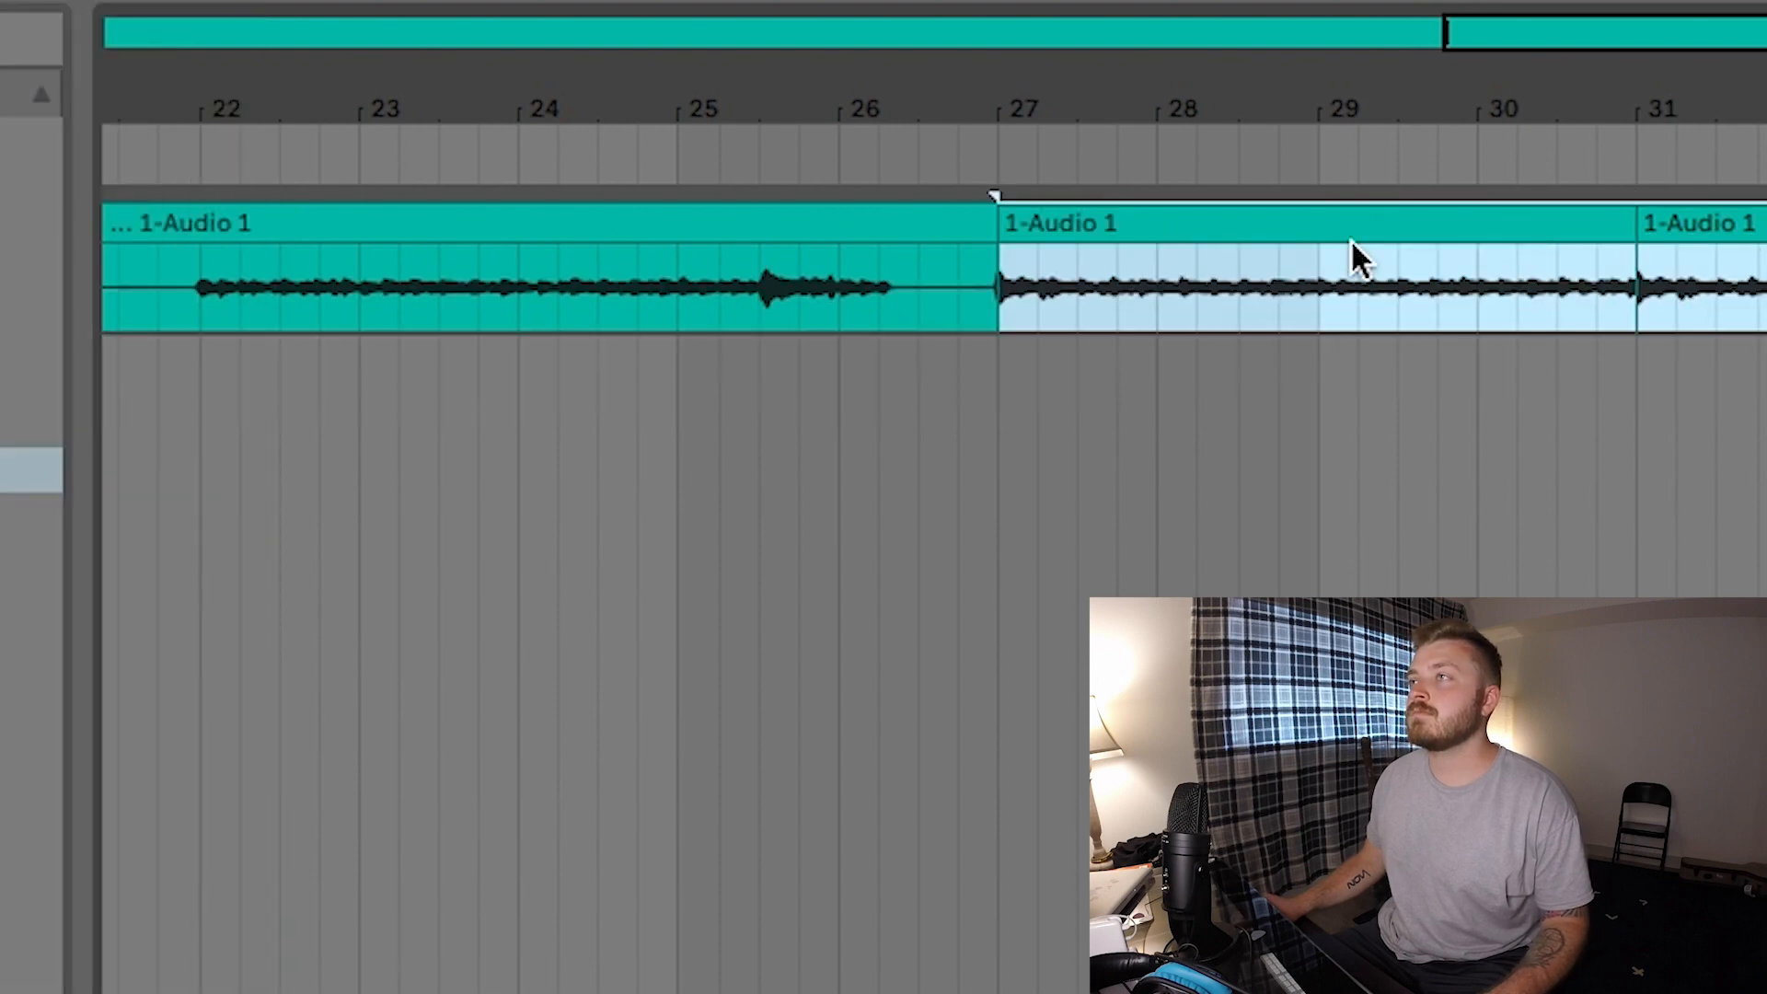
- Move the isolated four-bar guitar clip to start at bar 3 and delete the leftover recording
scroll(1306, 248, up, 5)
scroll(1256, 267, down, 5)
drag(1629, 230, 322, 238)
click(169, 224)
key(Delete)
- Duplicate the four-bar guitar clip back to back from bar 3 to bar 71
click(741, 223)
key(Delete)
click(527, 222)
key(super+d)
key(super+d)
key(super+d)
key(super+d)
key(super+d)
key(super+d)
key(super+d)
key(super+d)
key(super+d)
key(super+d)
key(super+d)
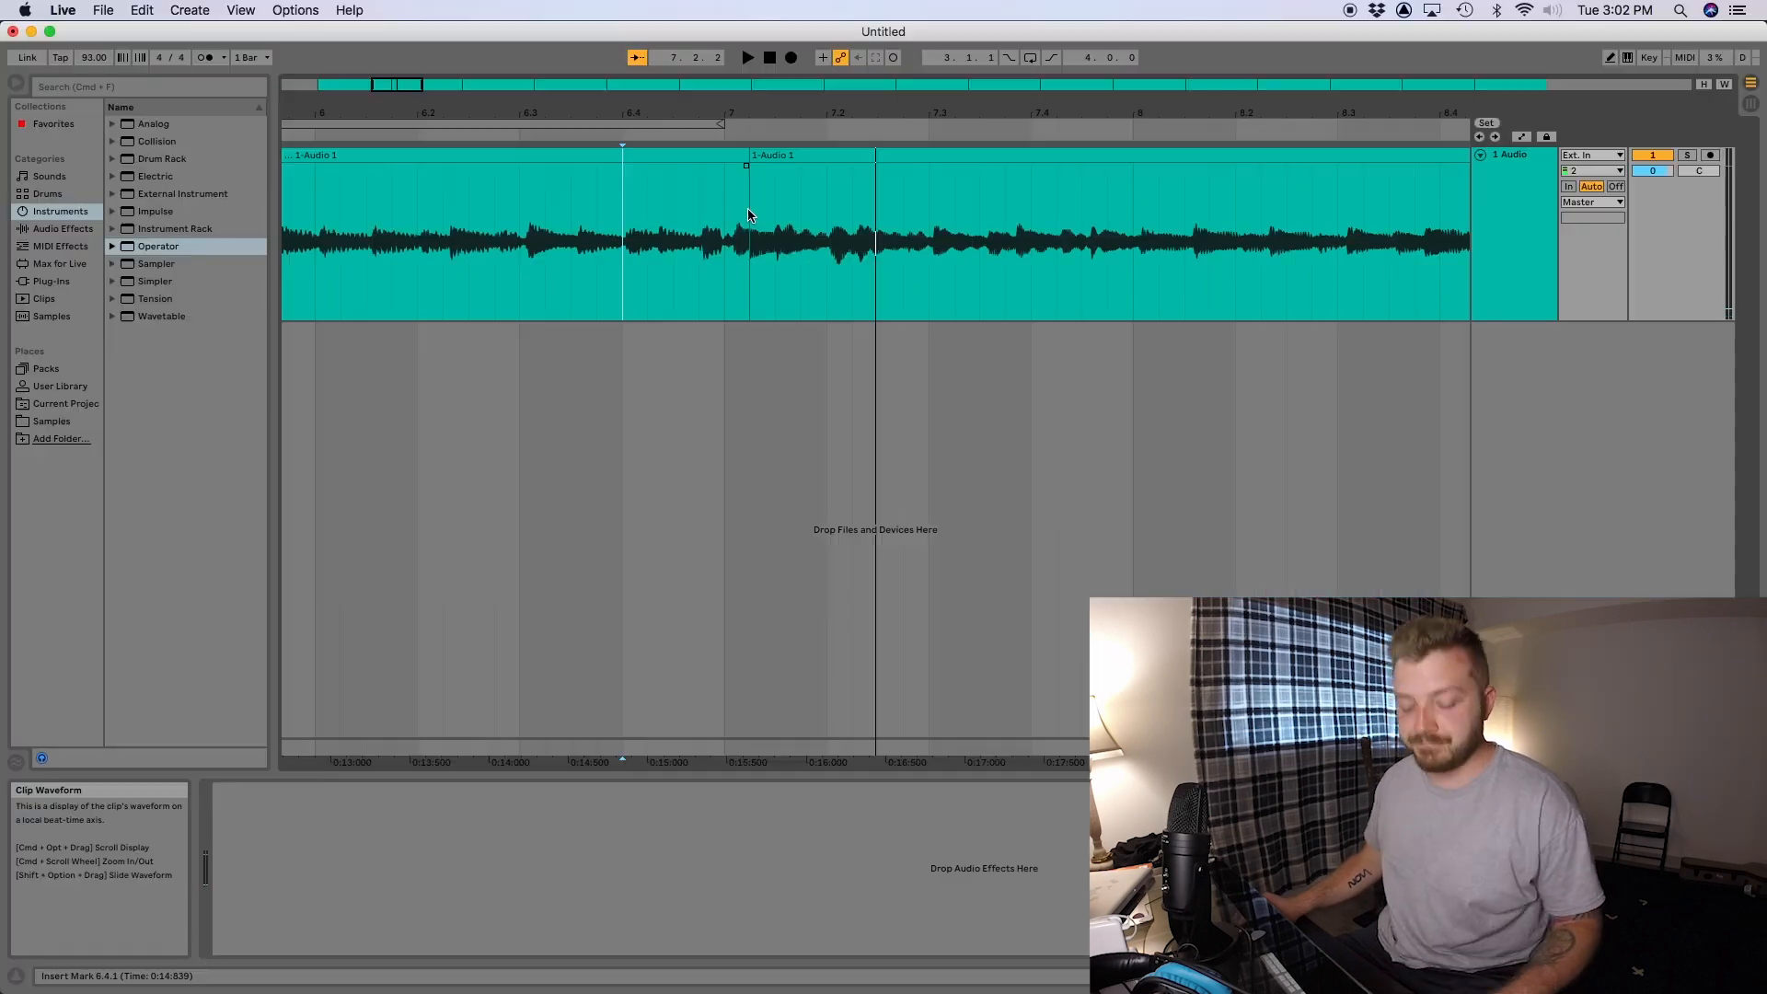
- Play back the transition between the first two guitar clips at bar 7 to check the loop seam
click(747, 207)
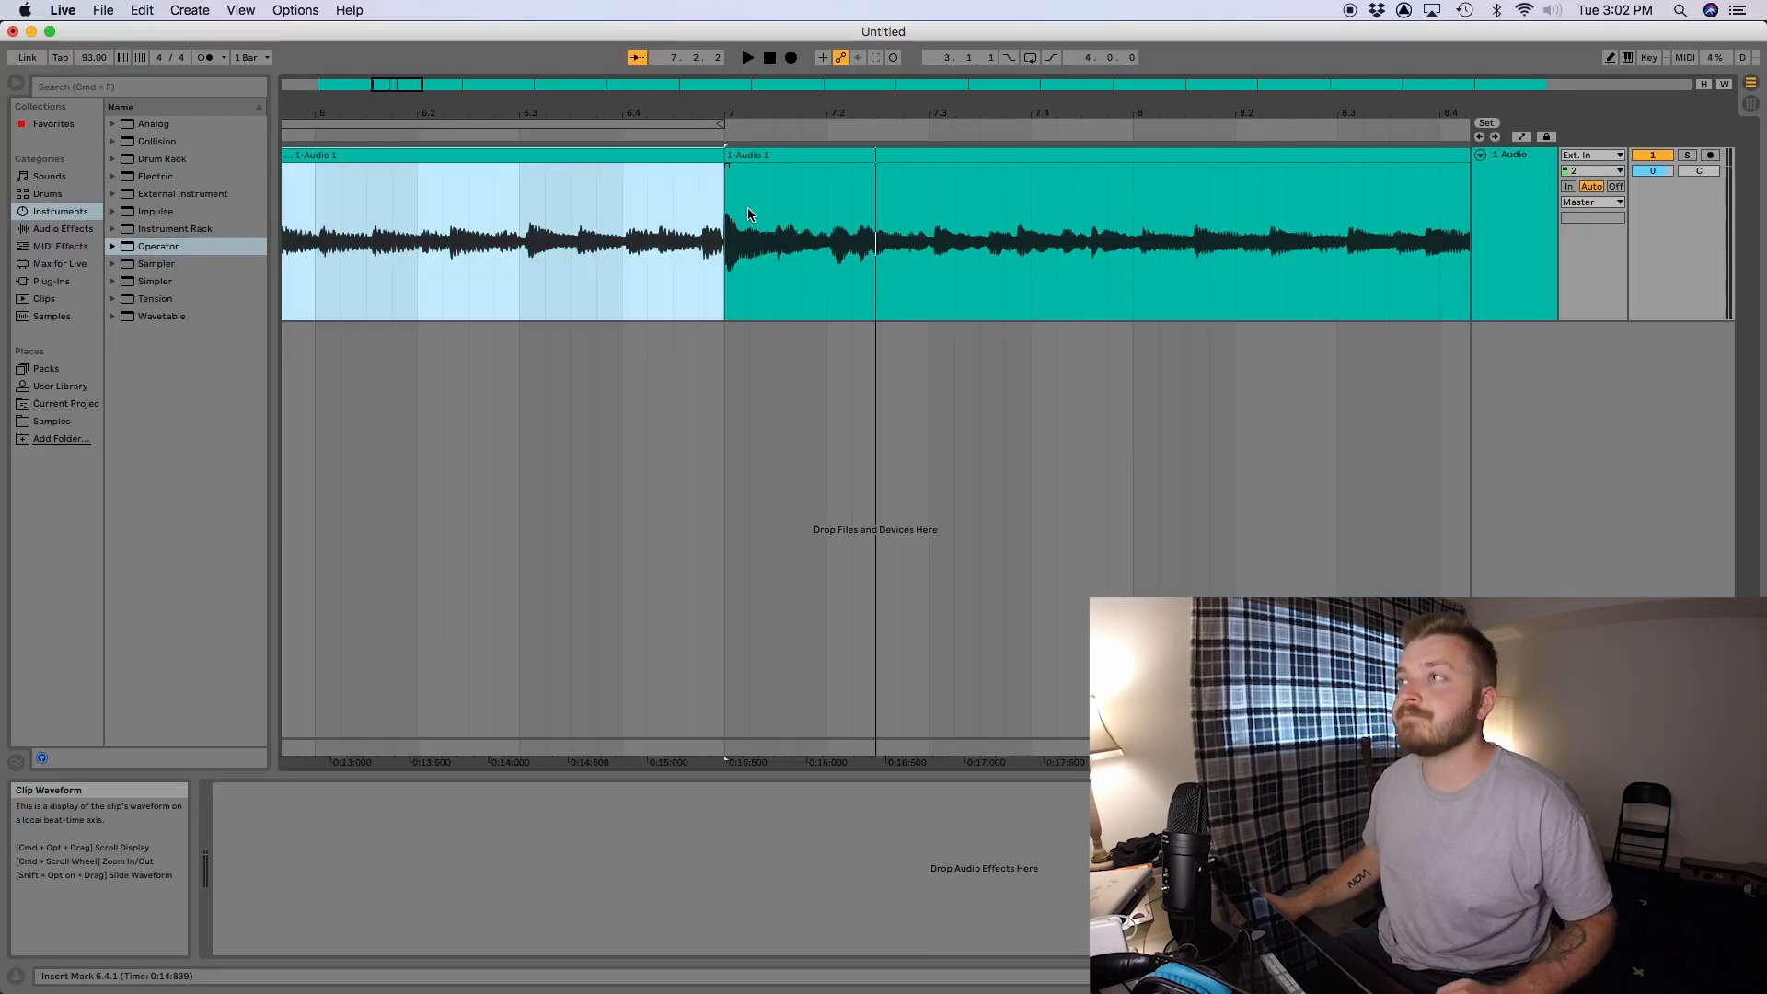
click(727, 161)
click(662, 181)
key(space)
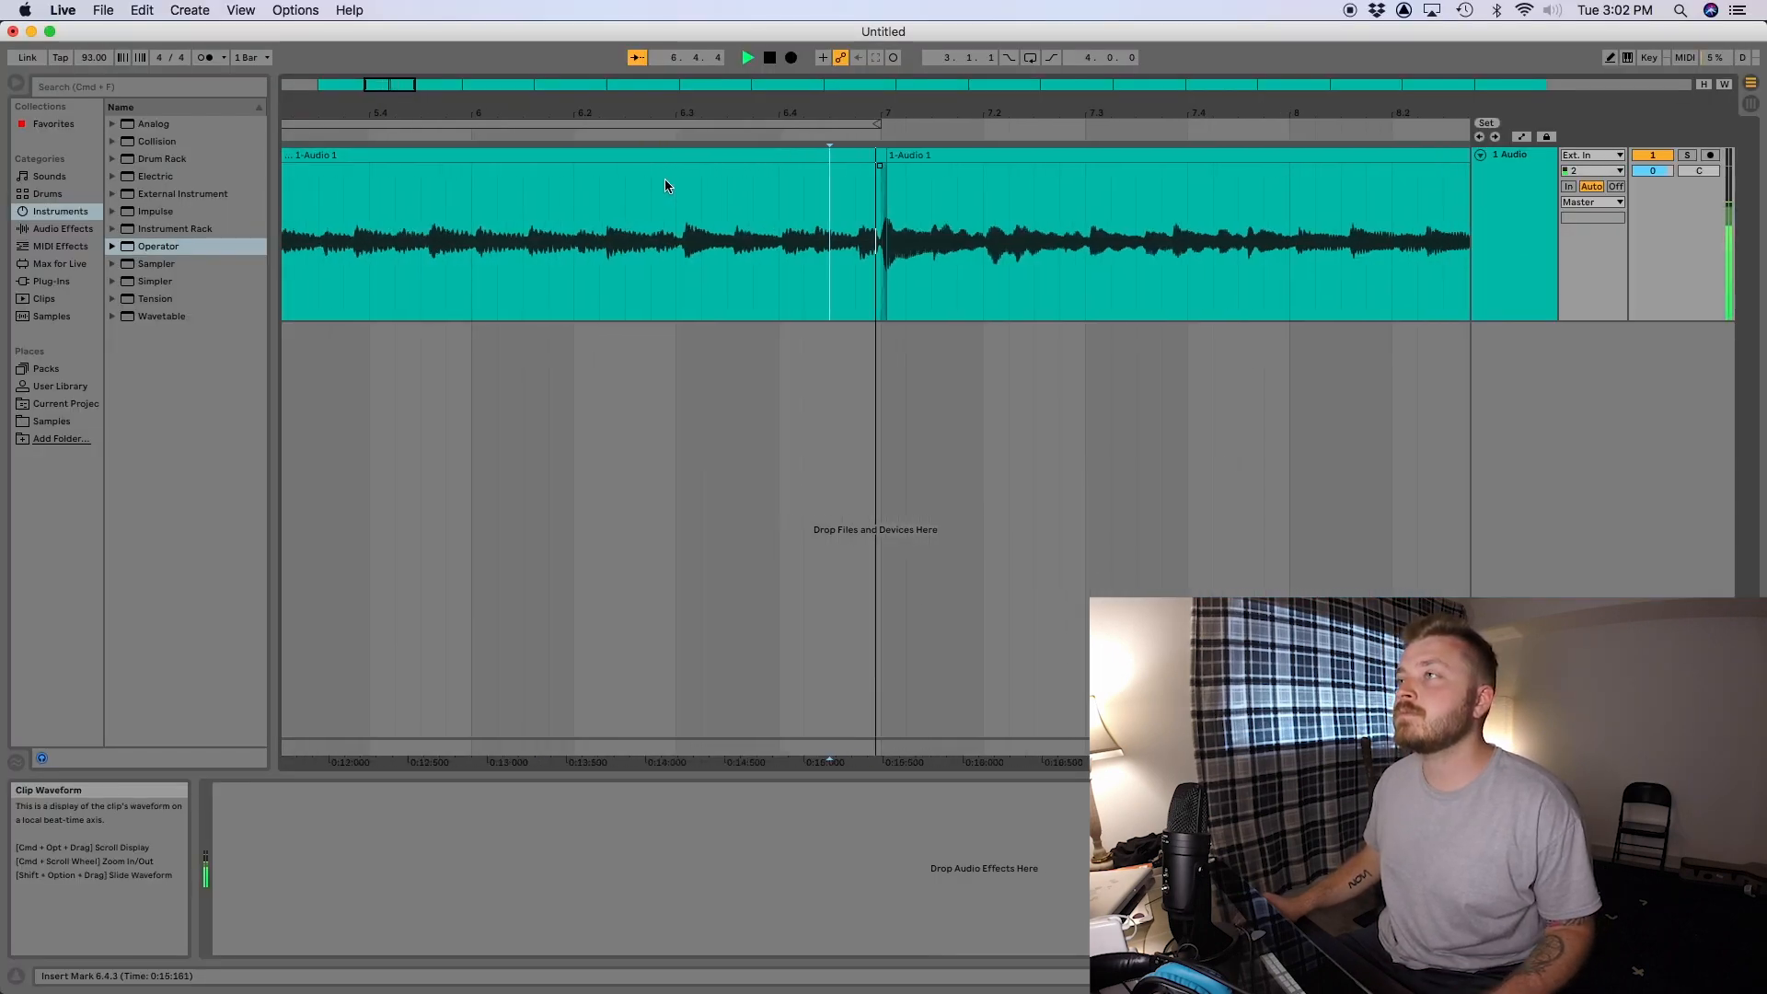
click(603, 204)
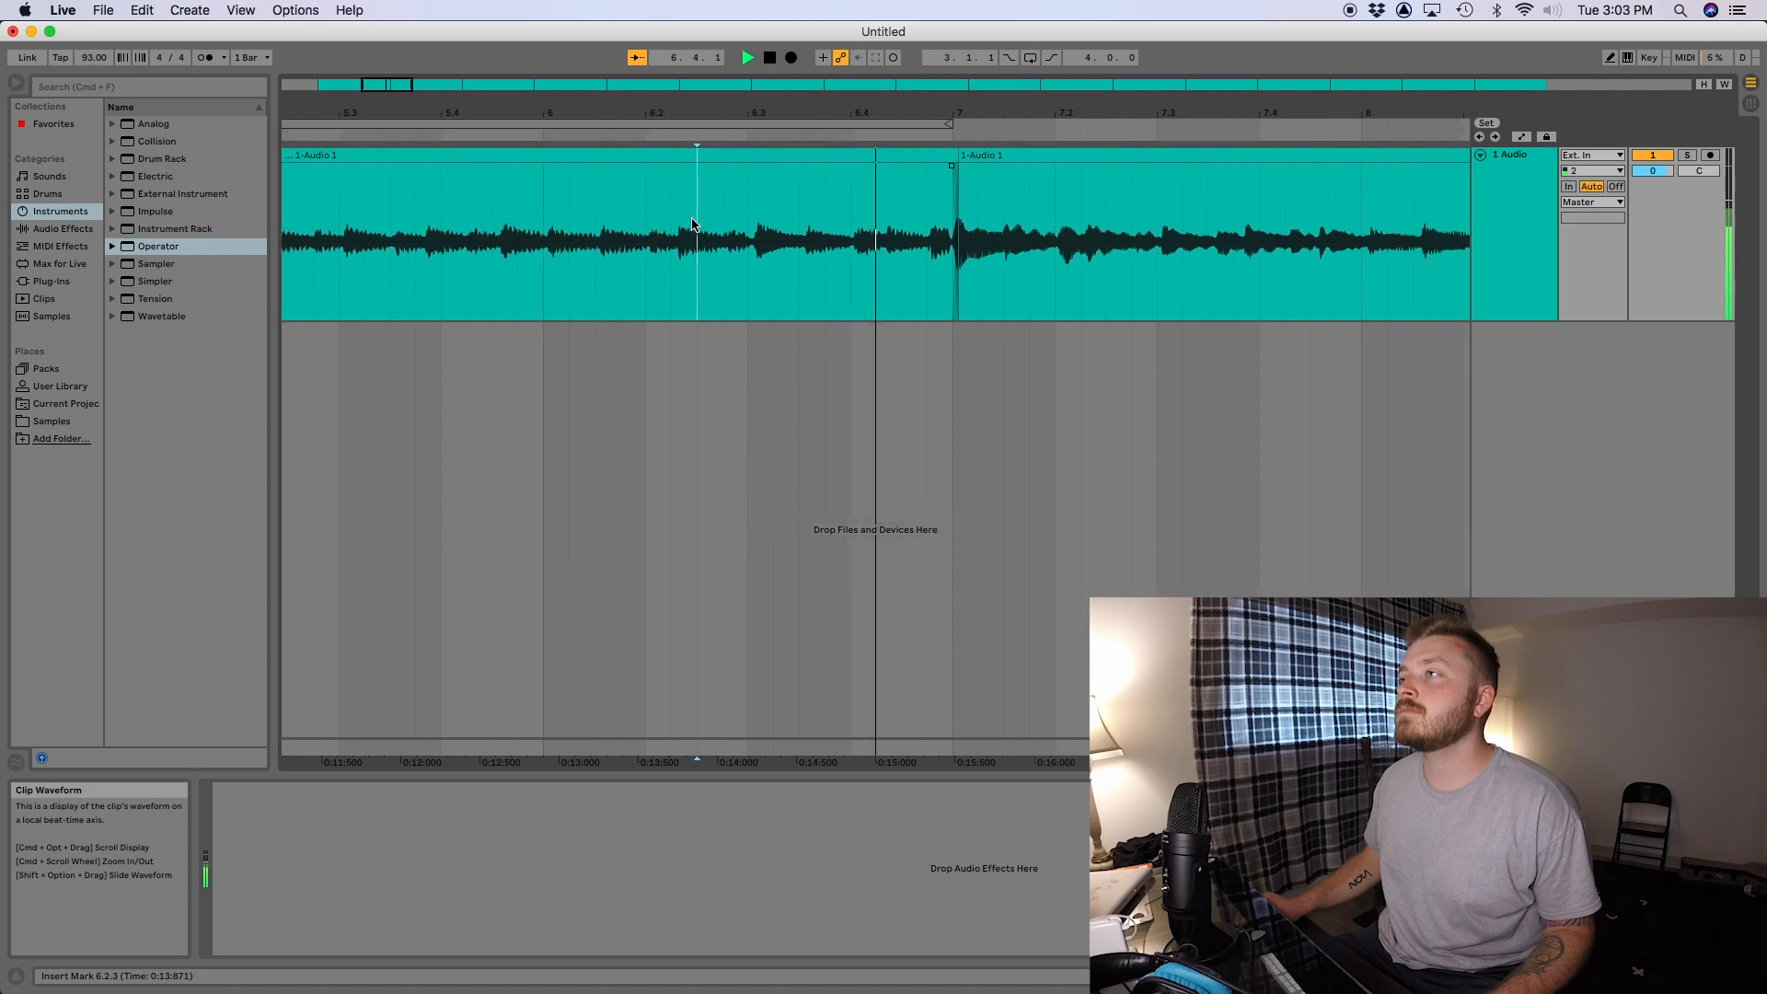
key(space)
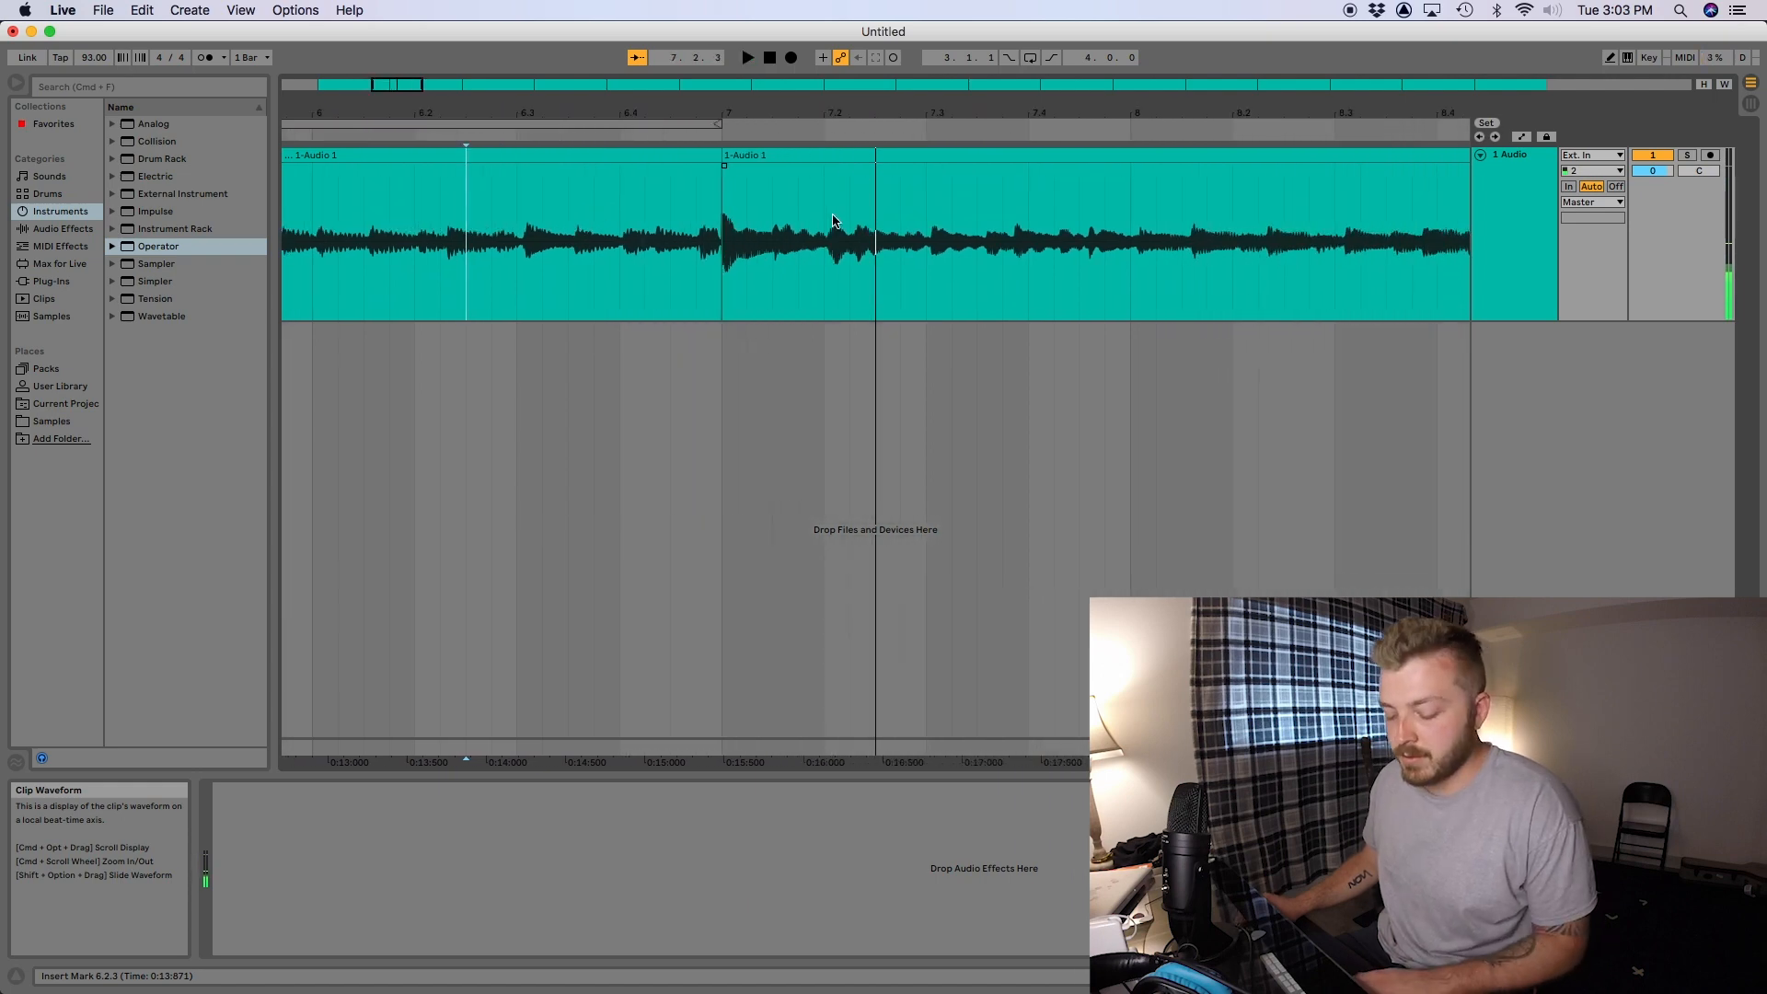
- Add the Reverb audio effect to the guitar track and play the loop through it
key(Tab)
click(62, 229)
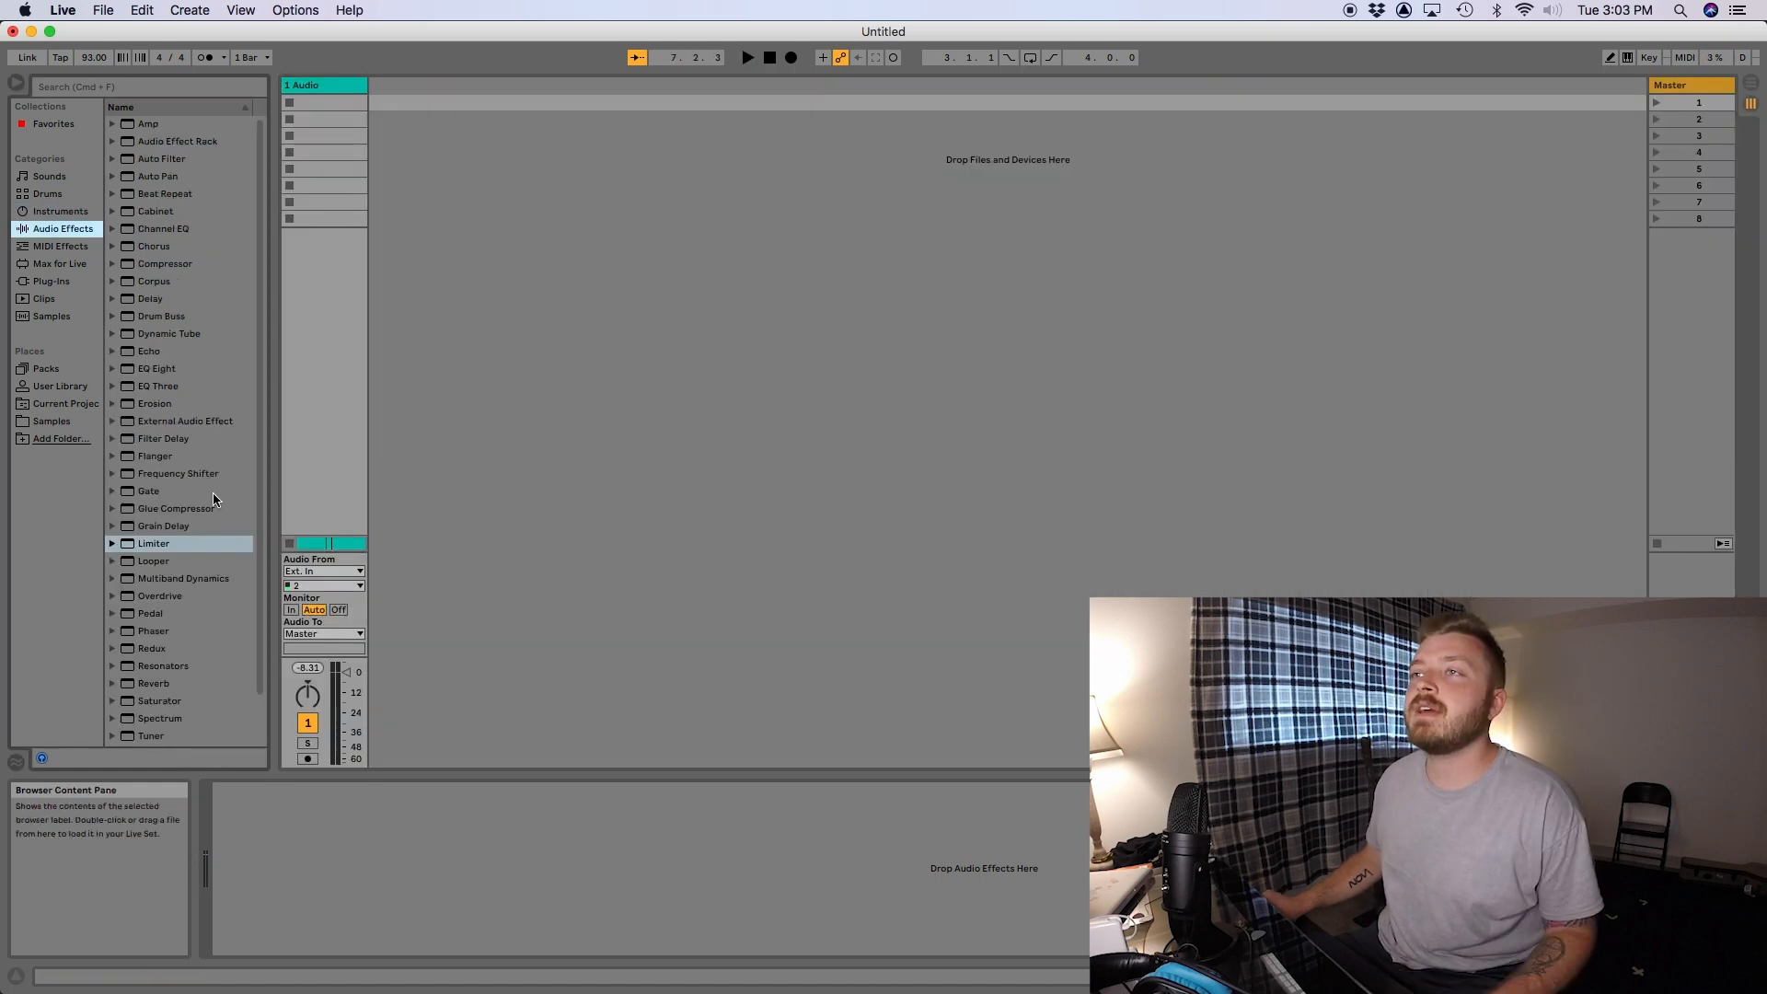
scroll(164, 488, down, 3)
double_click(154, 632)
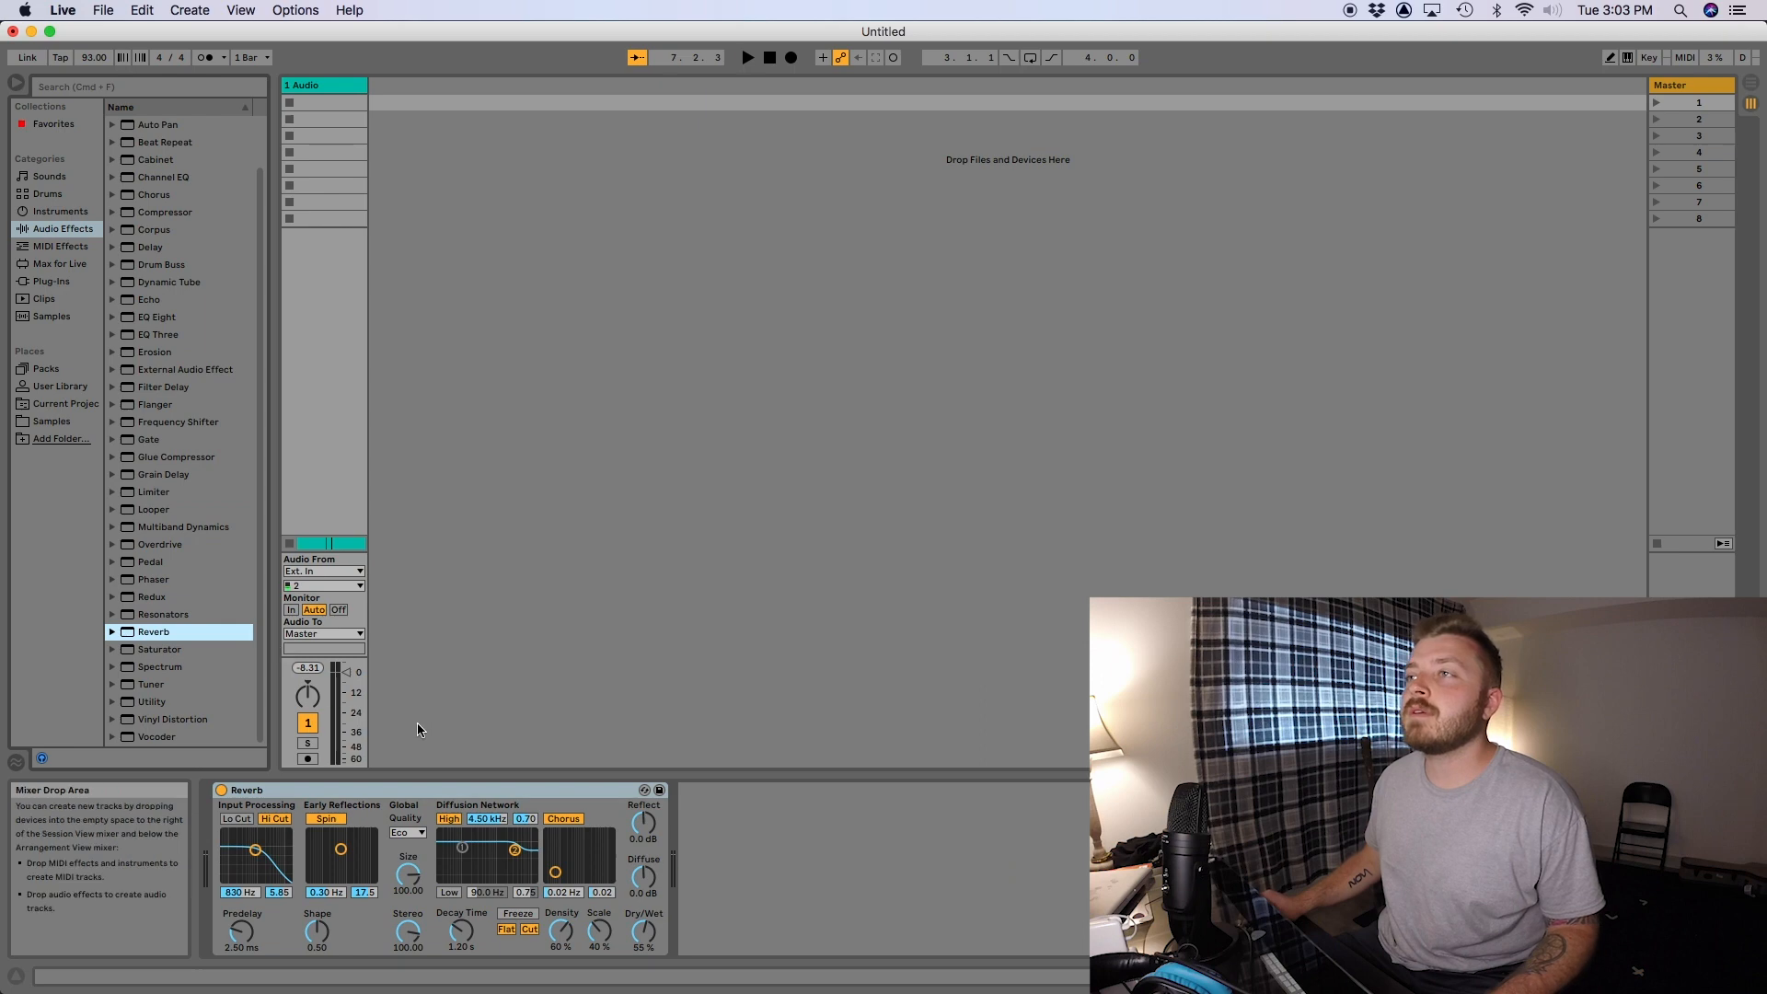
key(space)
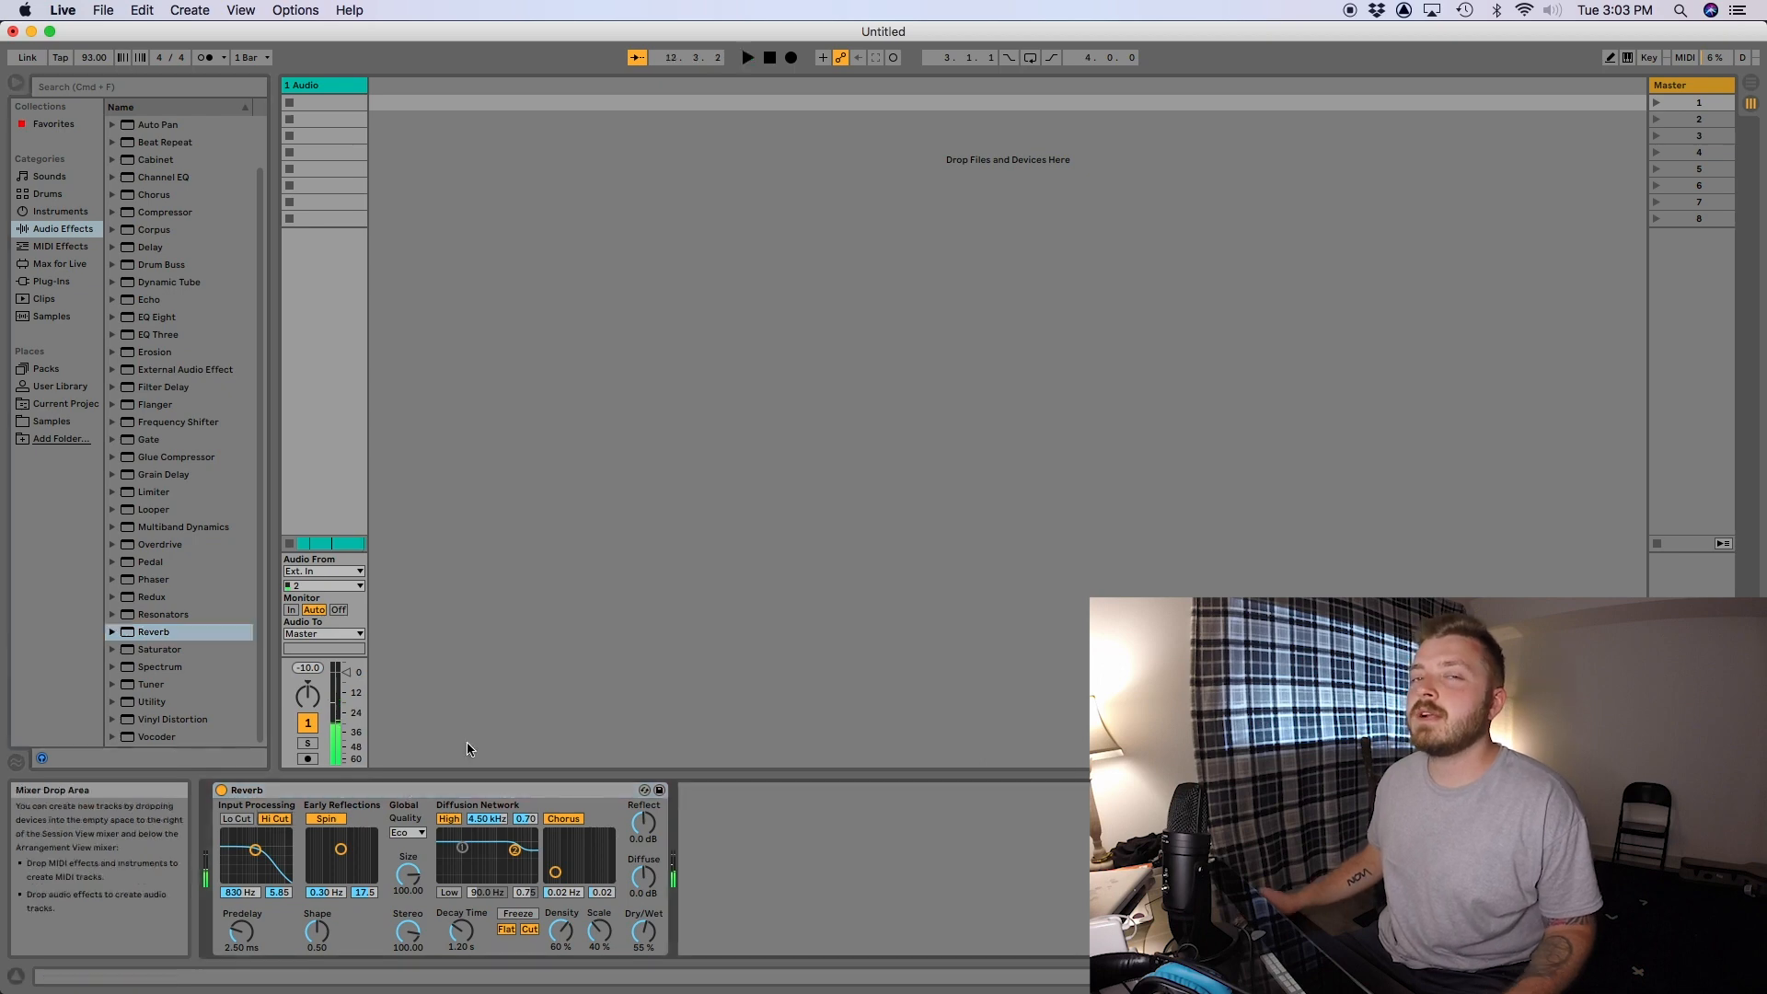
key(space)
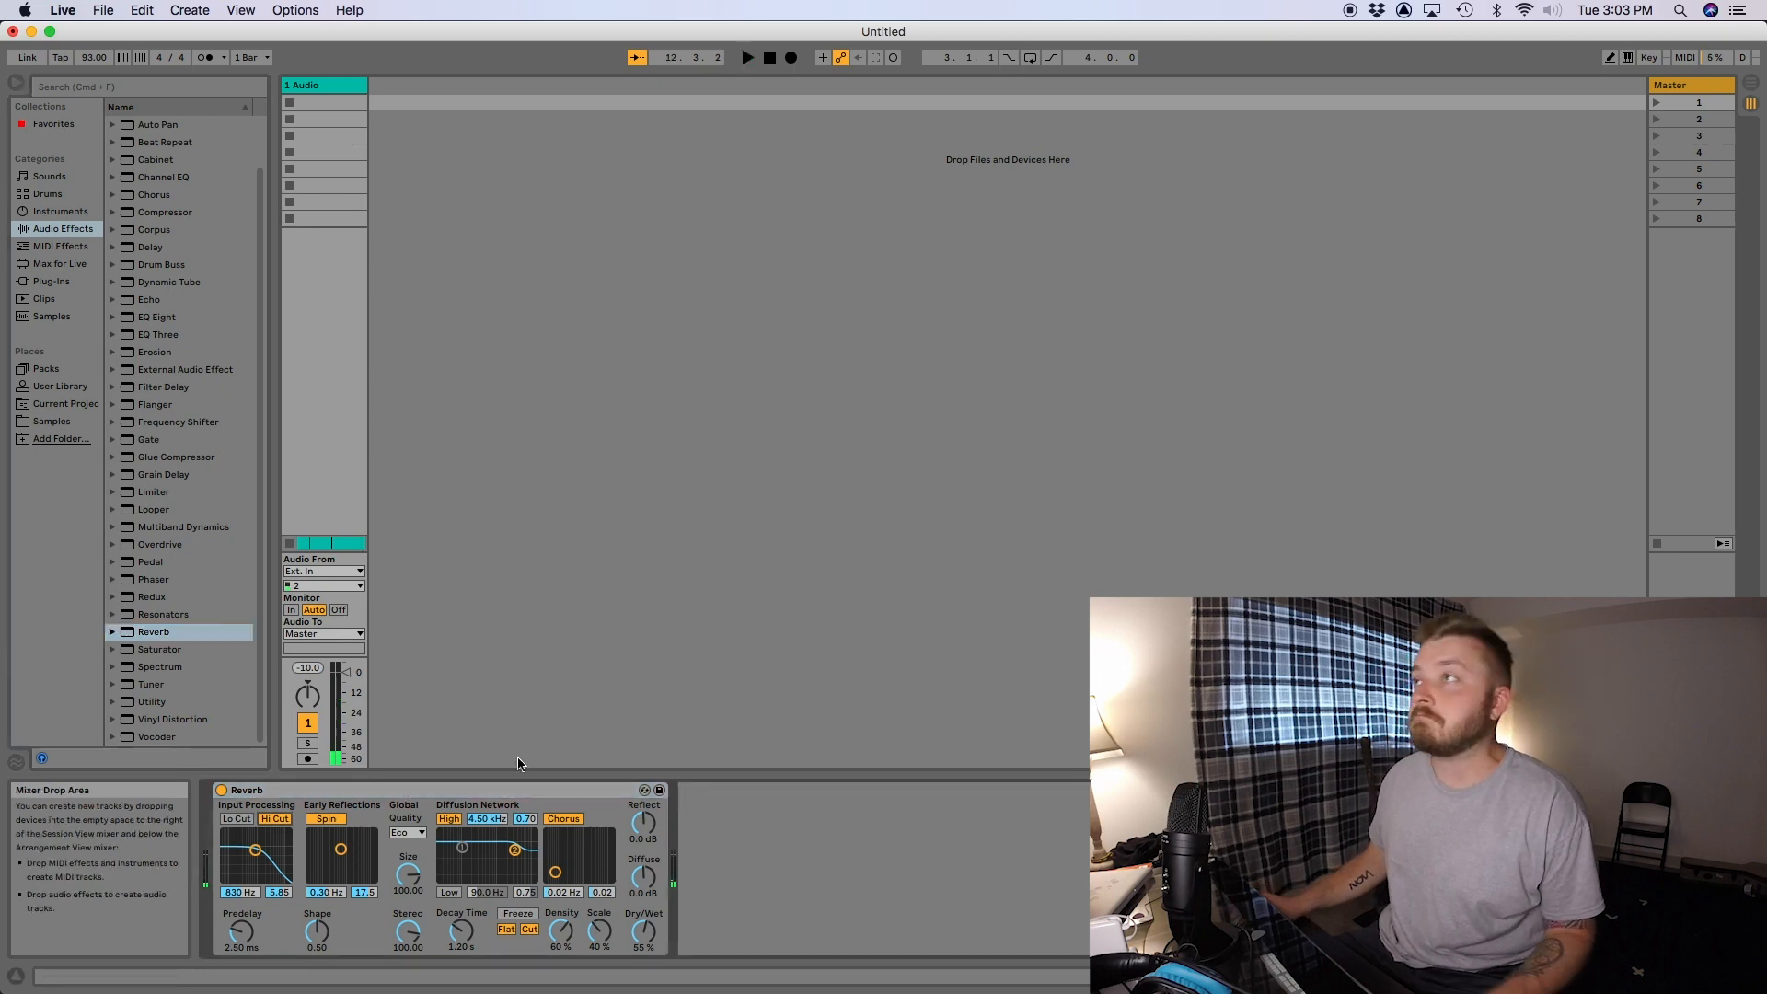
- Search the samples for "kick" and place Kick 45 Vinyl 1 and Kick 90s 1 at bar 3 on separate new tracks
key(Tab)
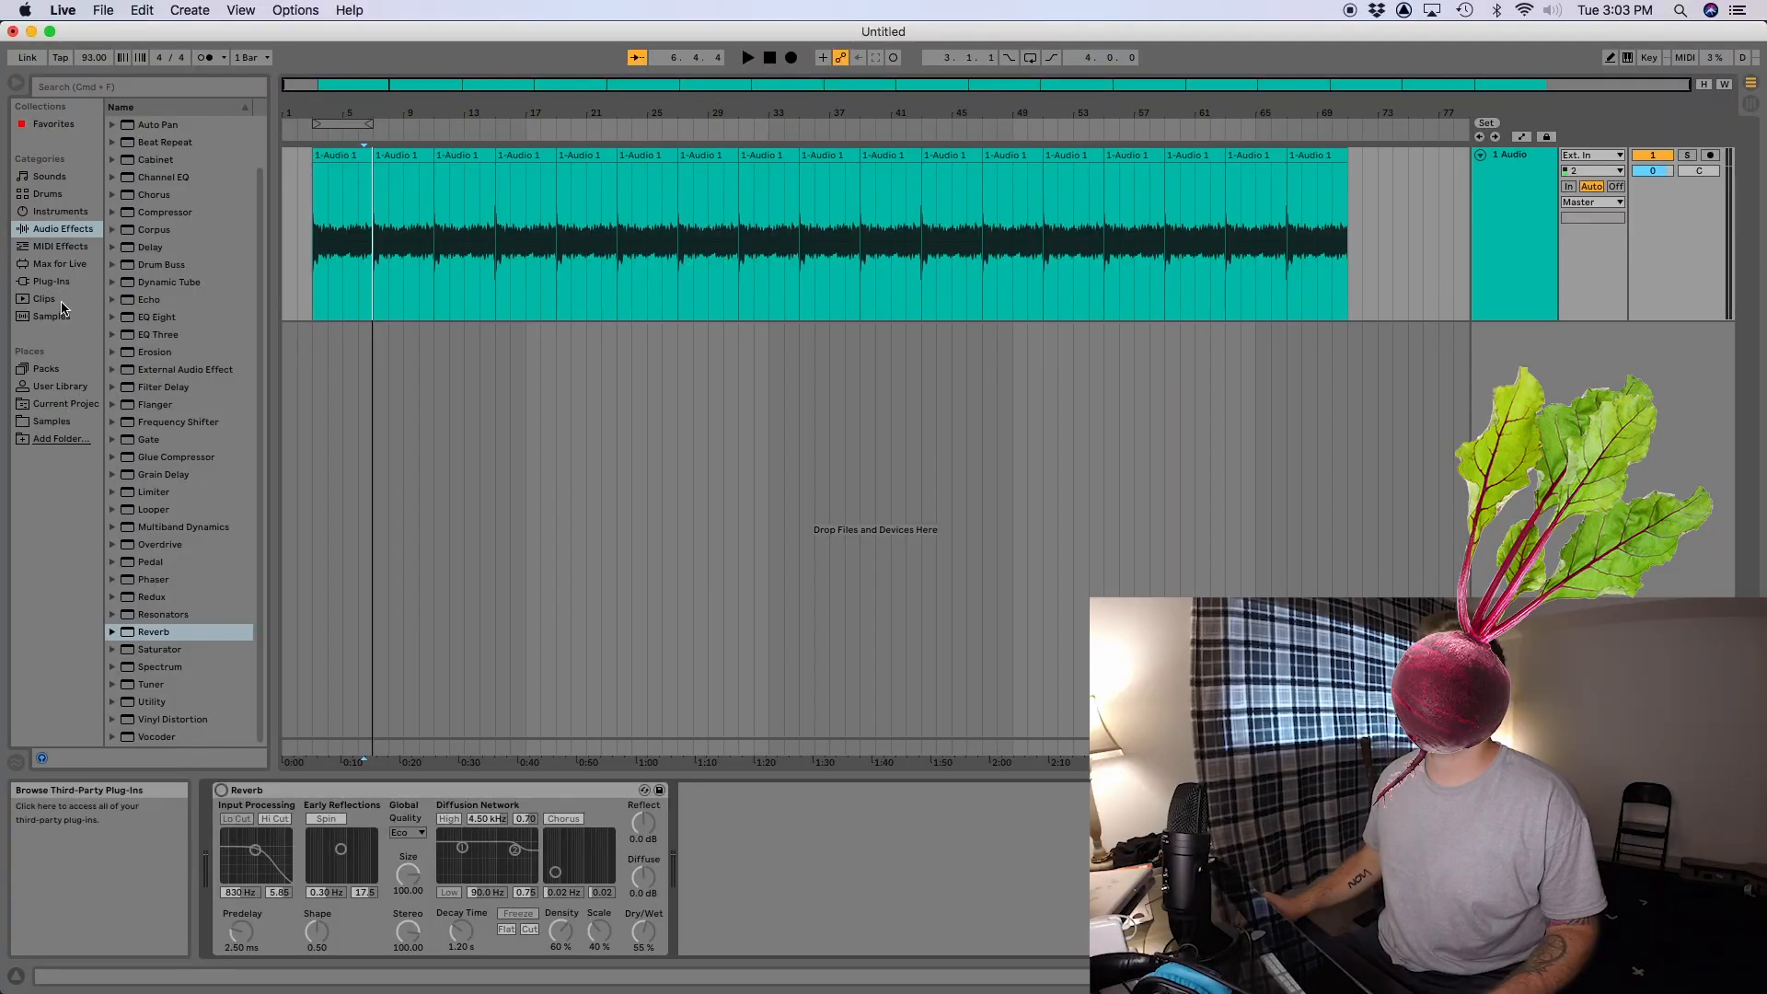
click(119, 89)
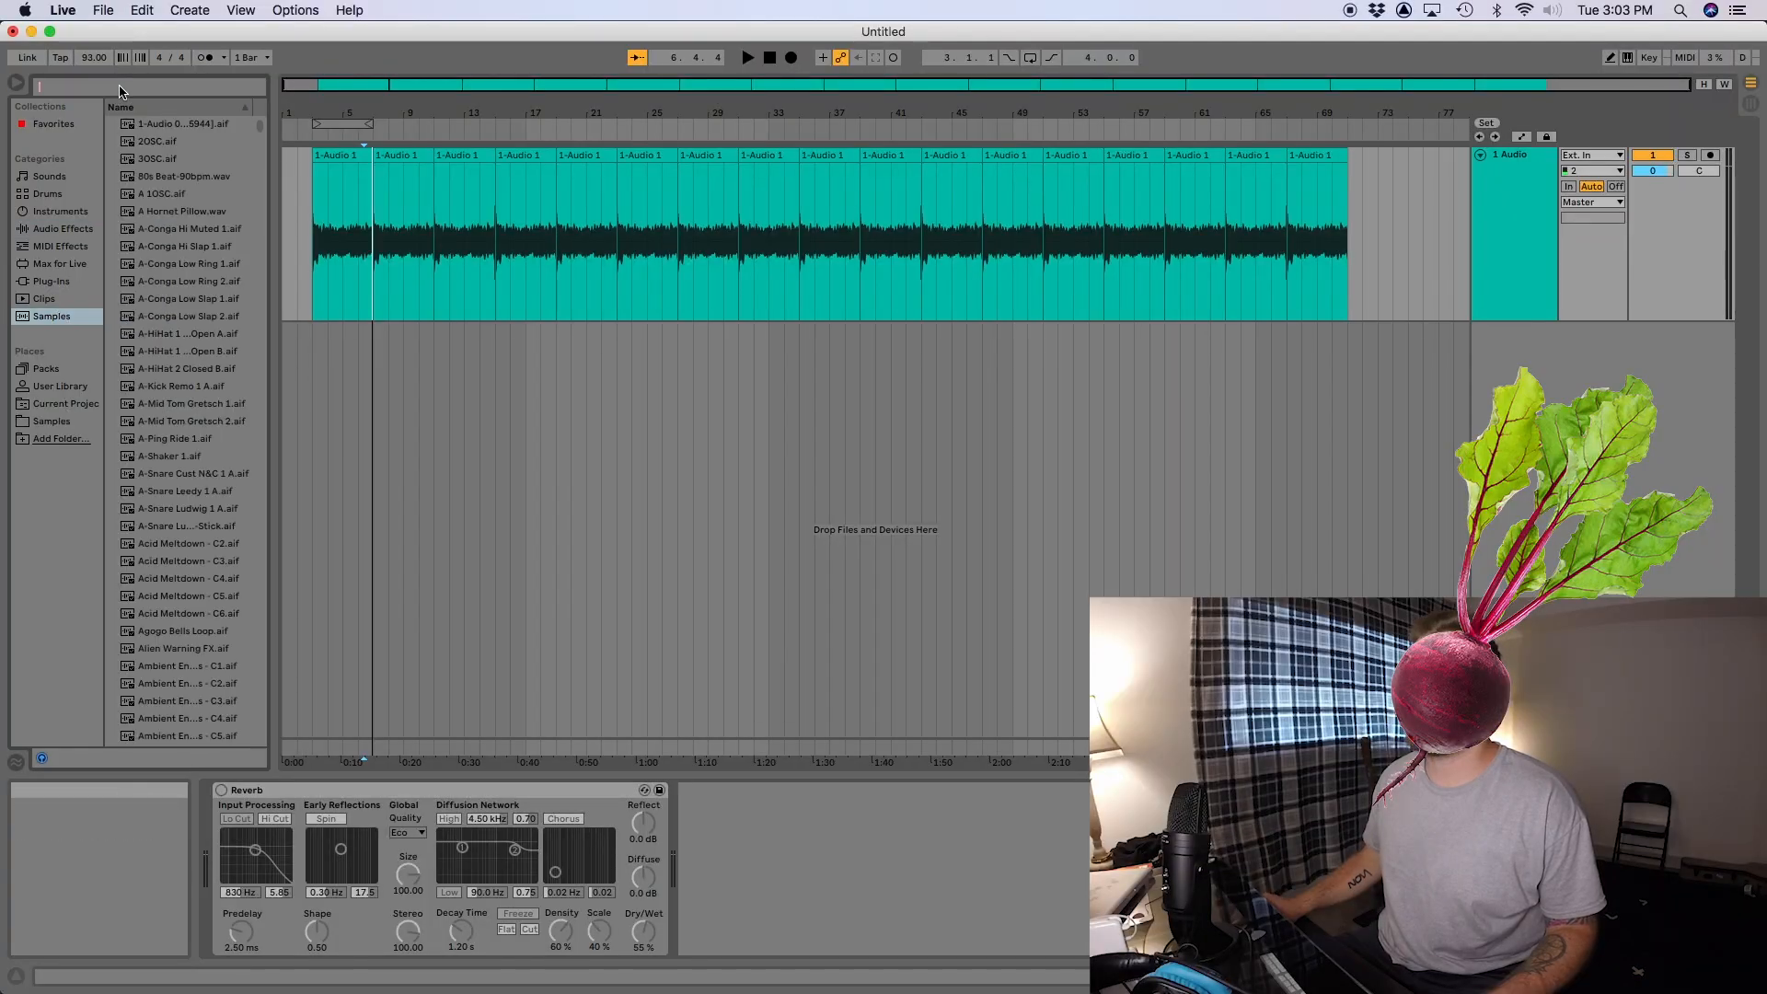
text(kick)
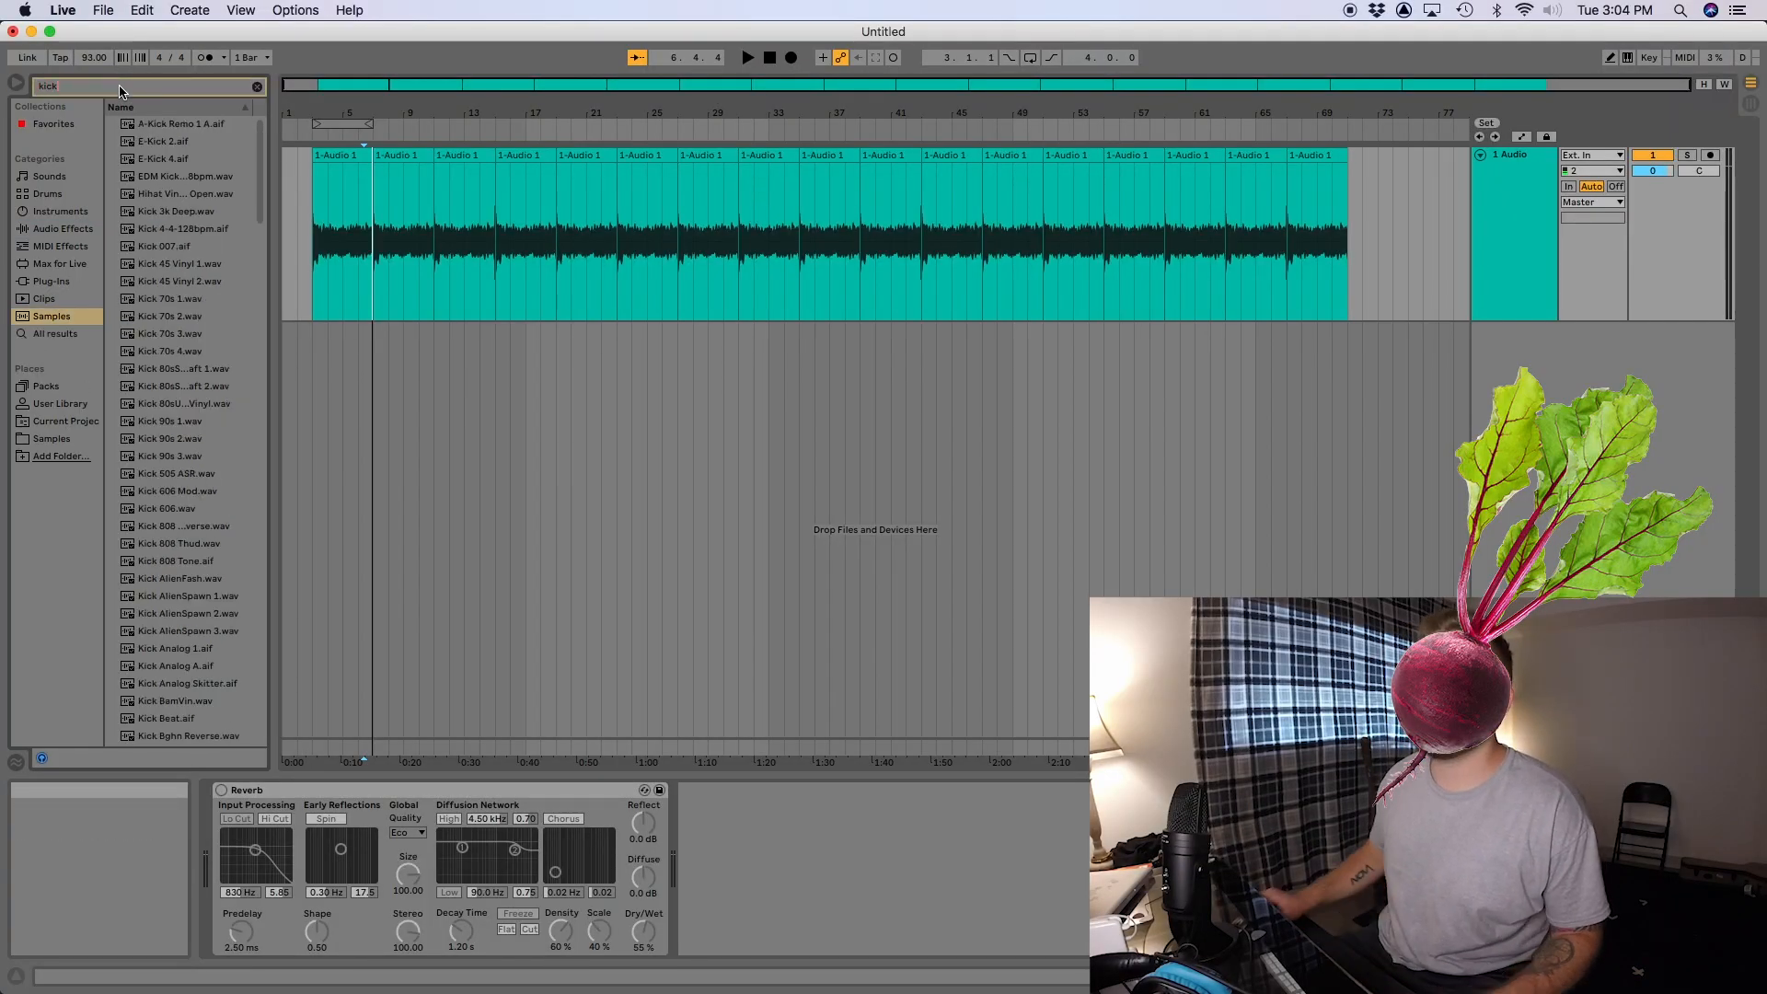
click(185, 267)
mouse_move(185, 272)
mouse_down()
mouse_move(310, 343)
mouse_move(344, 403)
mouse_up()
scroll(171, 318, down, 2)
click(170, 314)
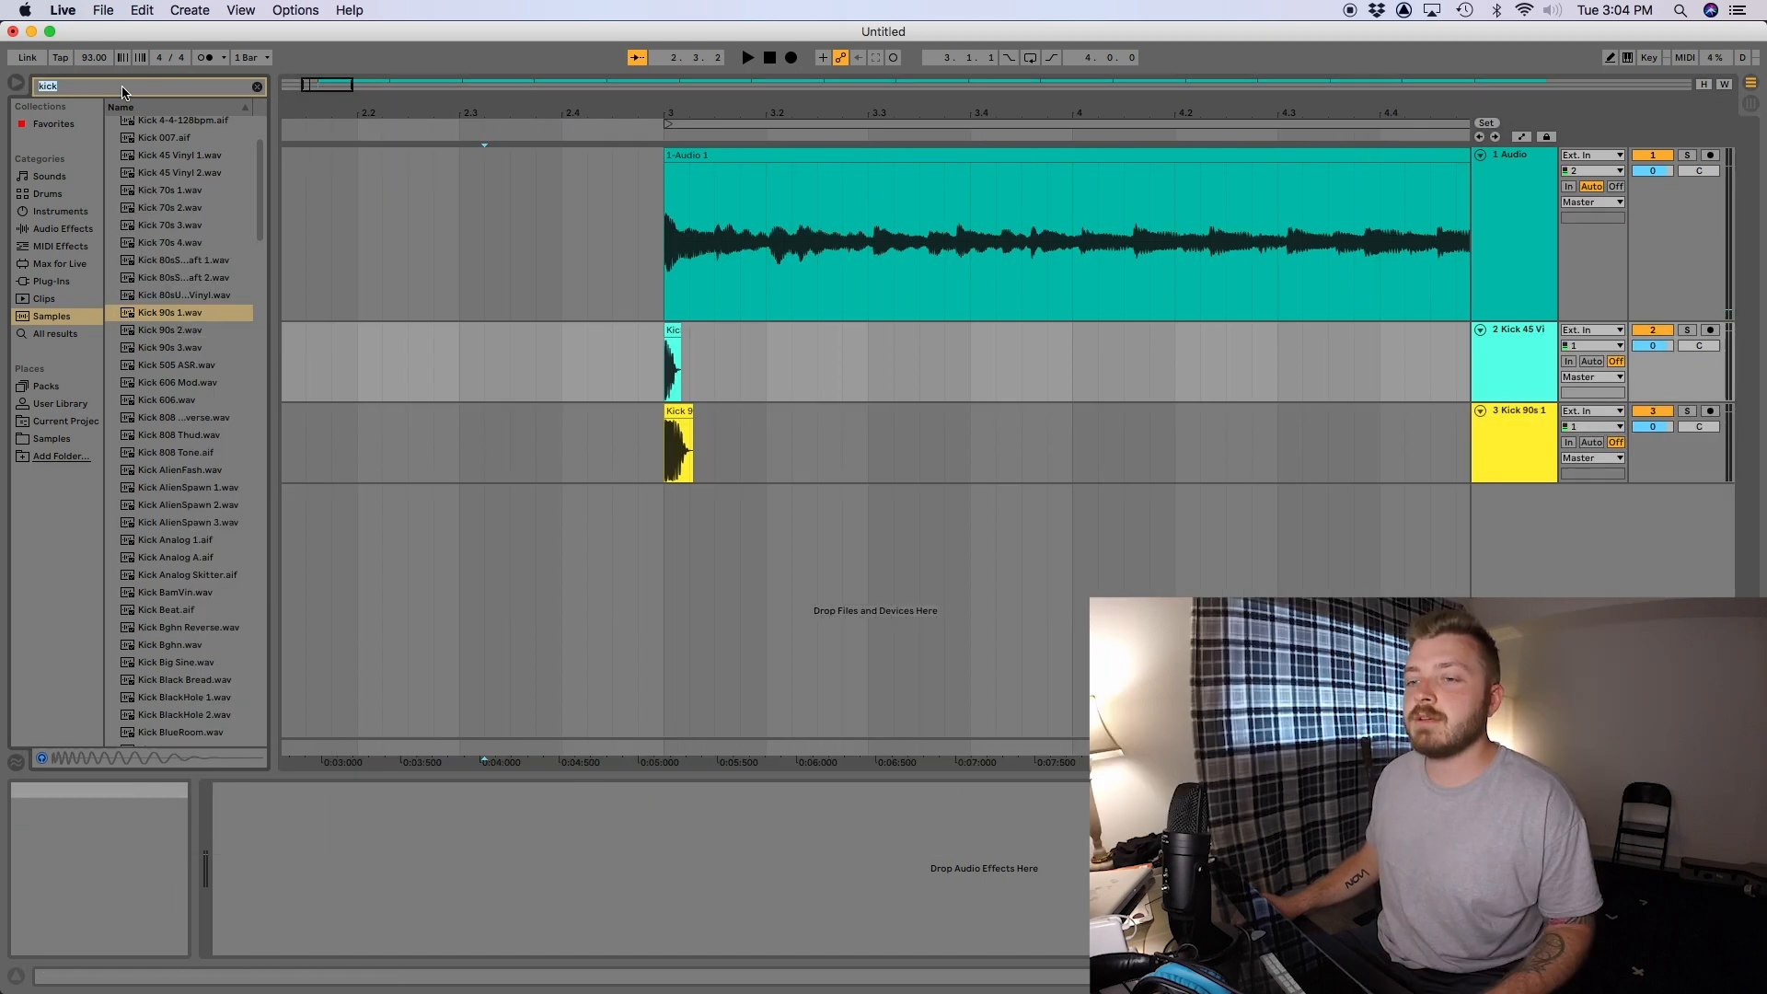
- Search the samples for "snare" and place A-Snare Cust N&C 1 A at bar 3 on a new track
text(snare)
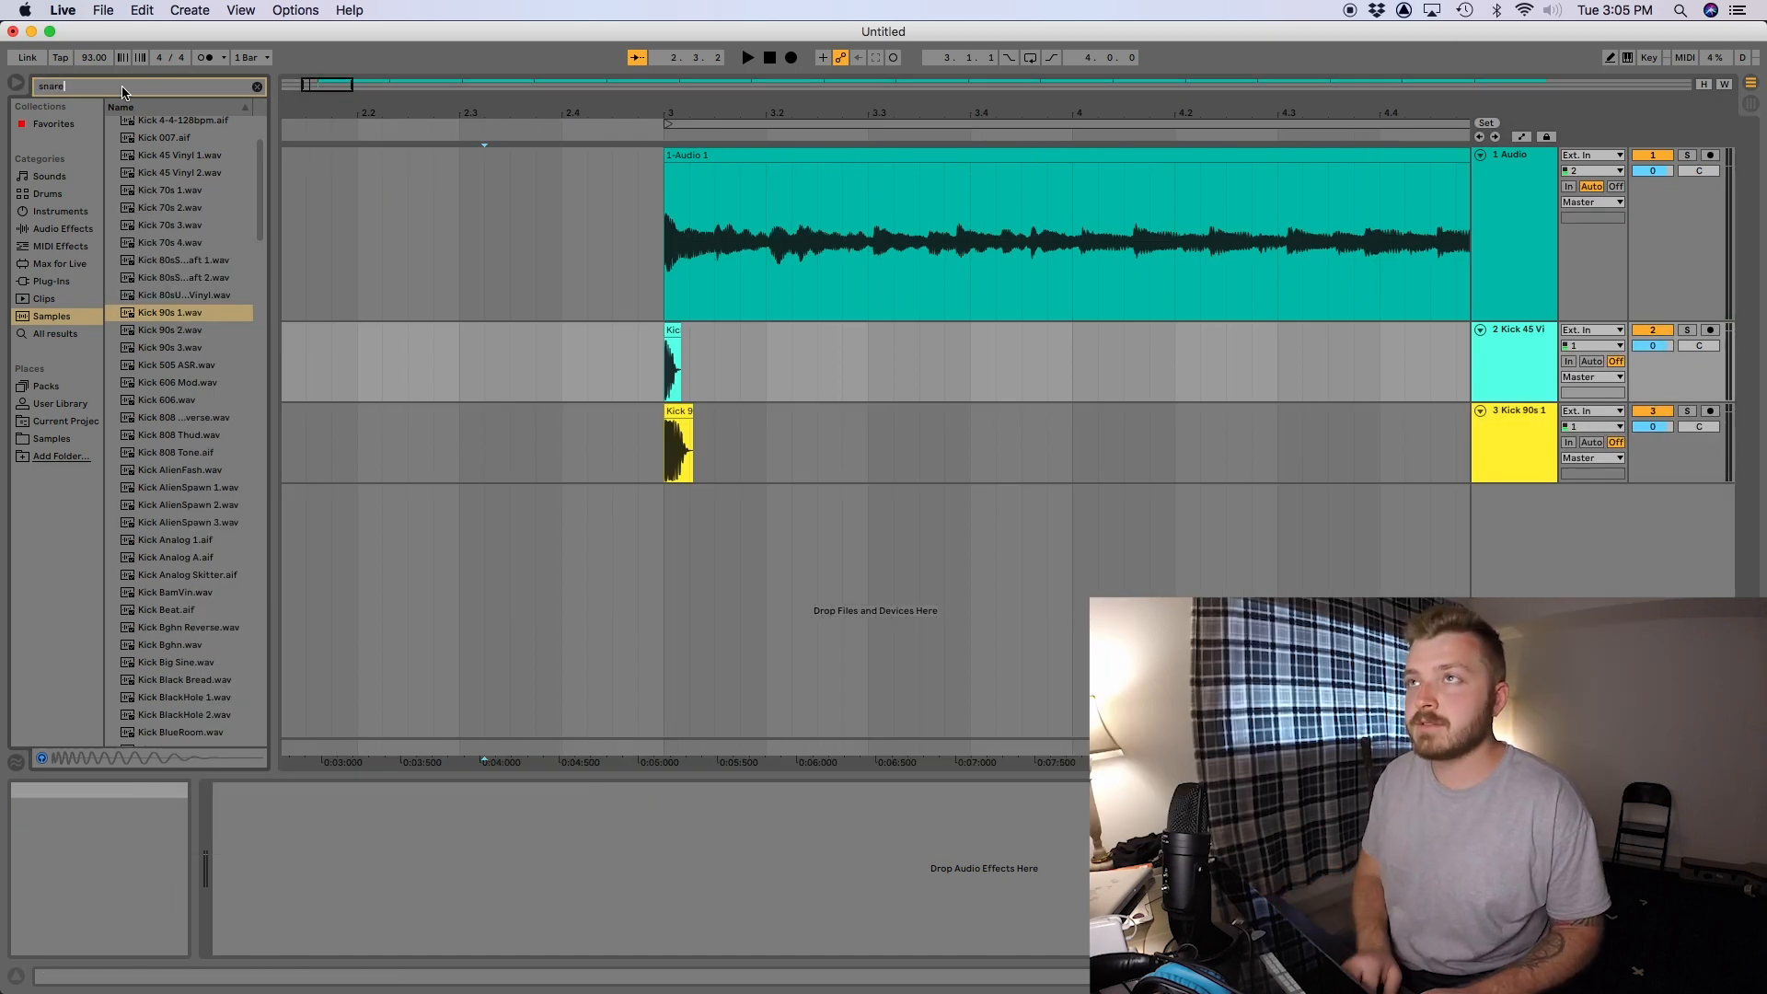
click(184, 128)
drag(182, 126, 665, 515)
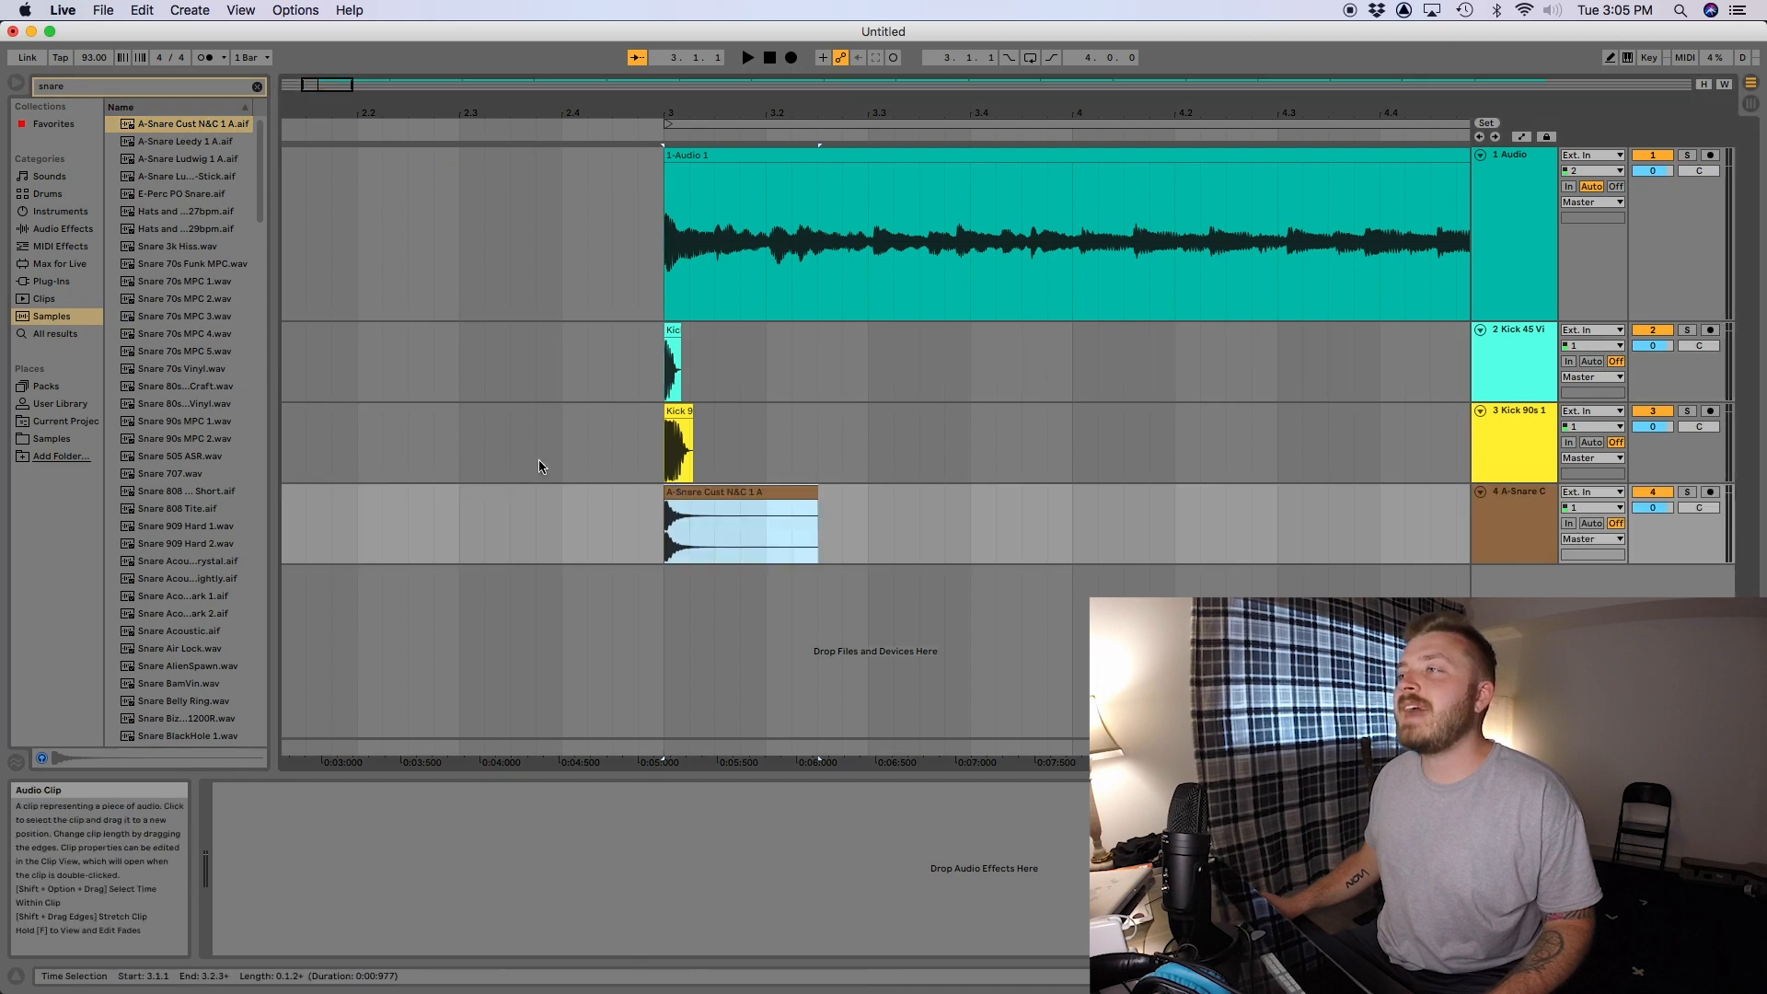
- Search for "clap", add Clap Asap on a new track, and move the snare and clap clips together to position 3.3
click(150, 86)
text(clap)
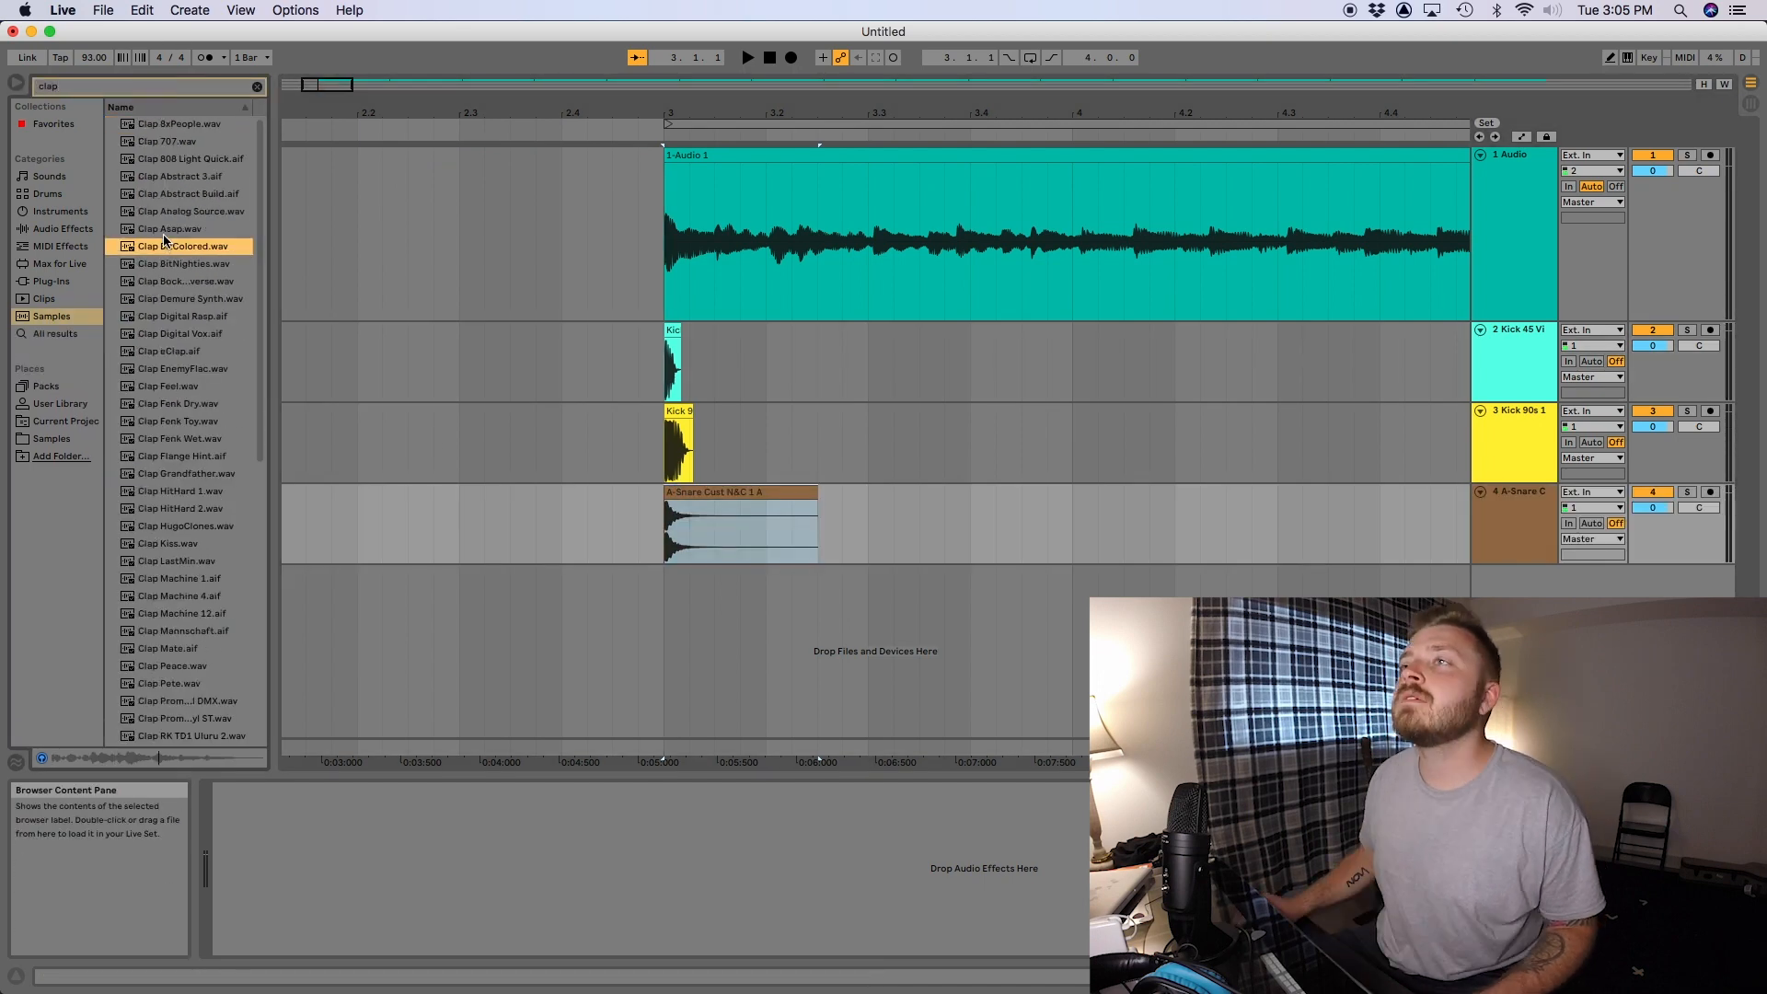
click(163, 230)
drag(164, 235, 664, 598)
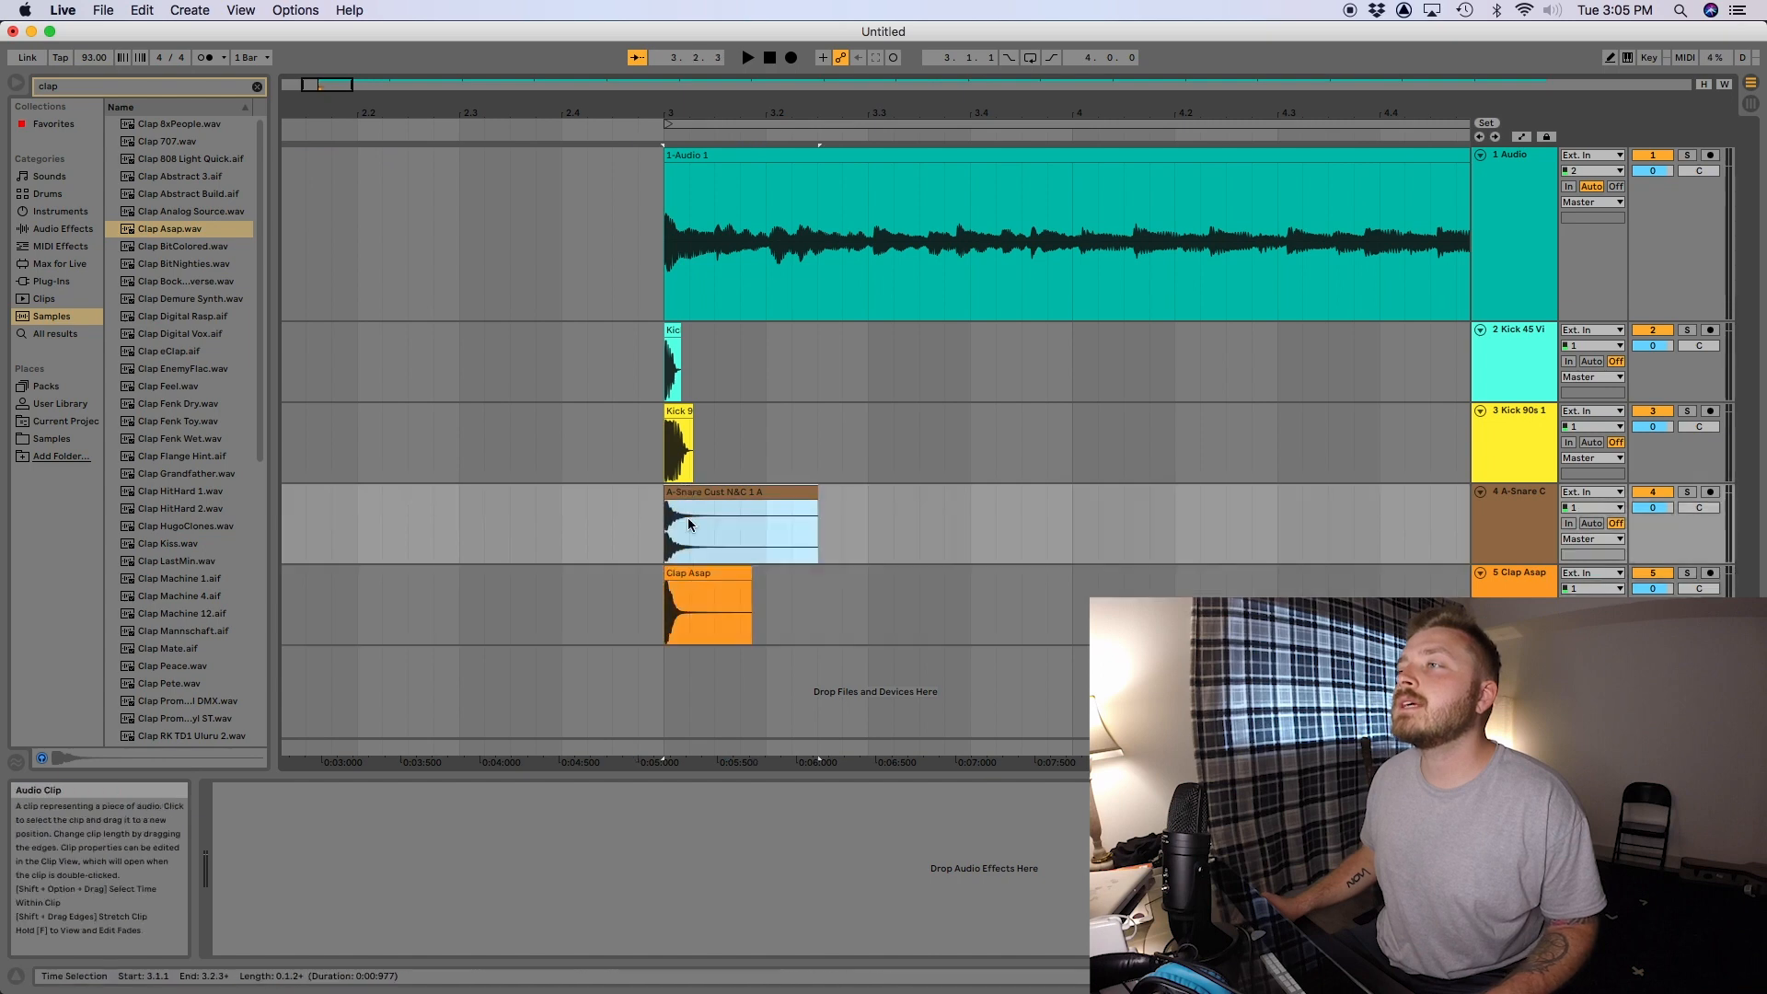
shift+click(686, 574)
drag(685, 494, 891, 498)
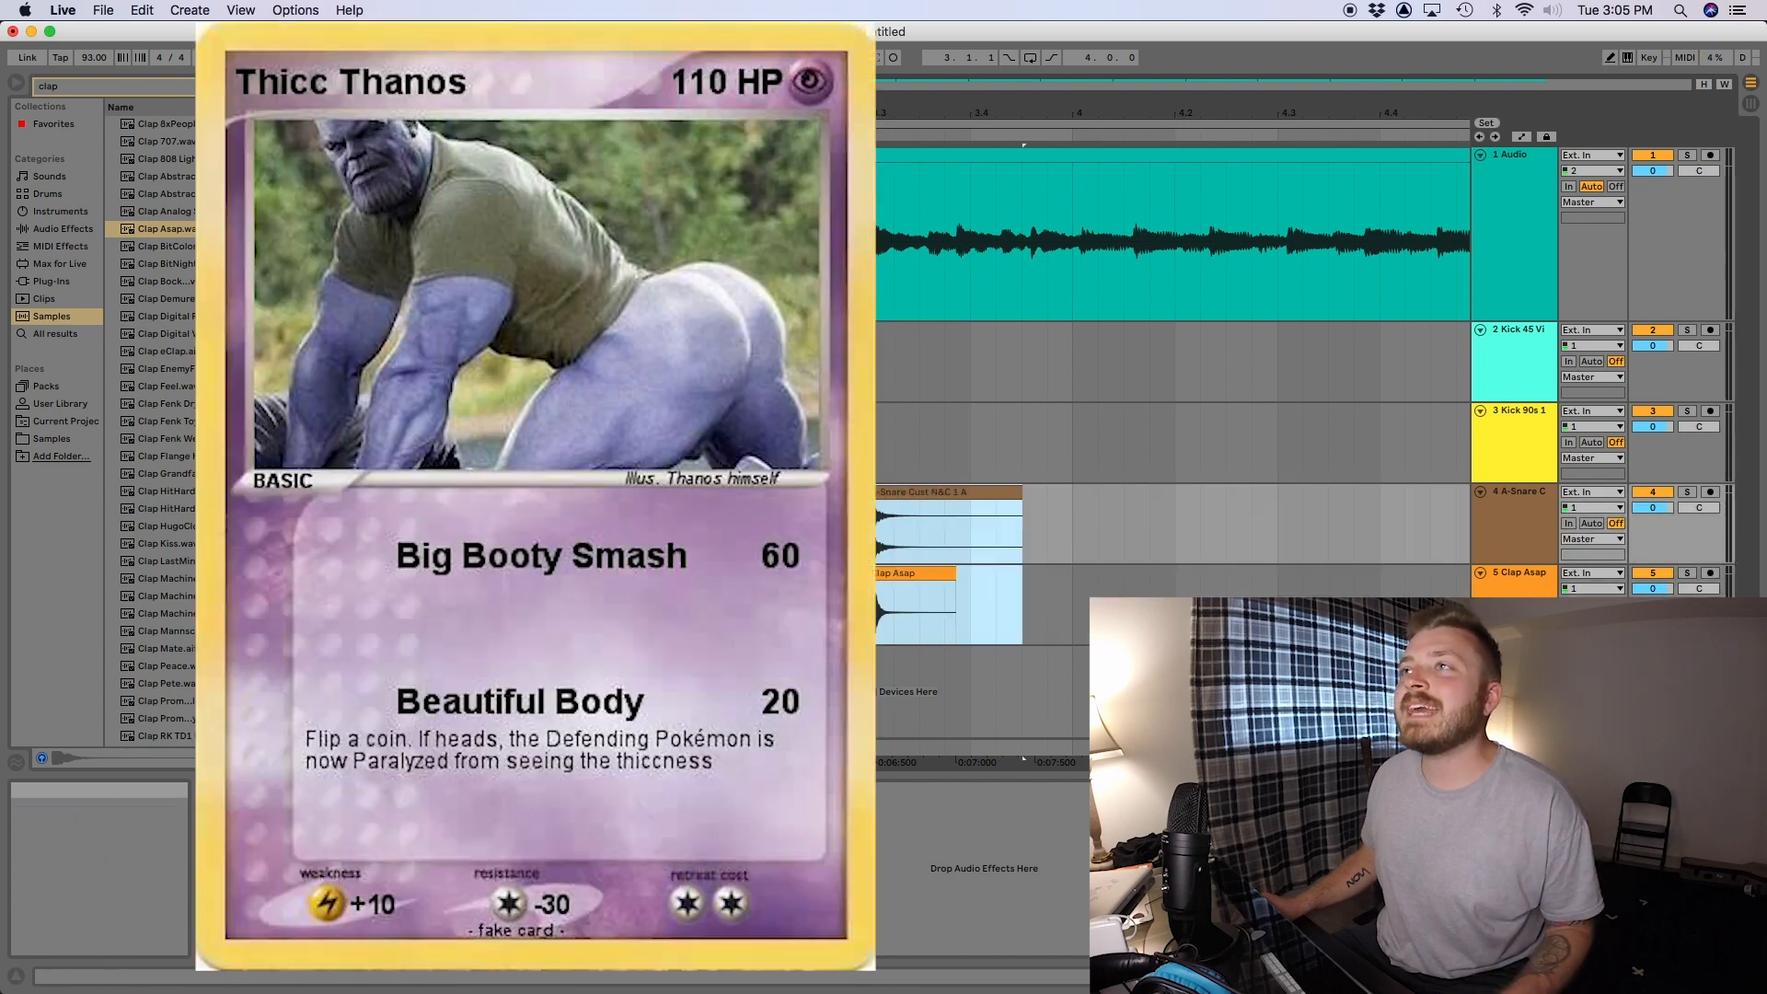
- Search the samples for "snap" and place Snap VidMo on a new track, aligned with the snare and clap at 3.3
click(257, 87)
click(182, 92)
text(snap)
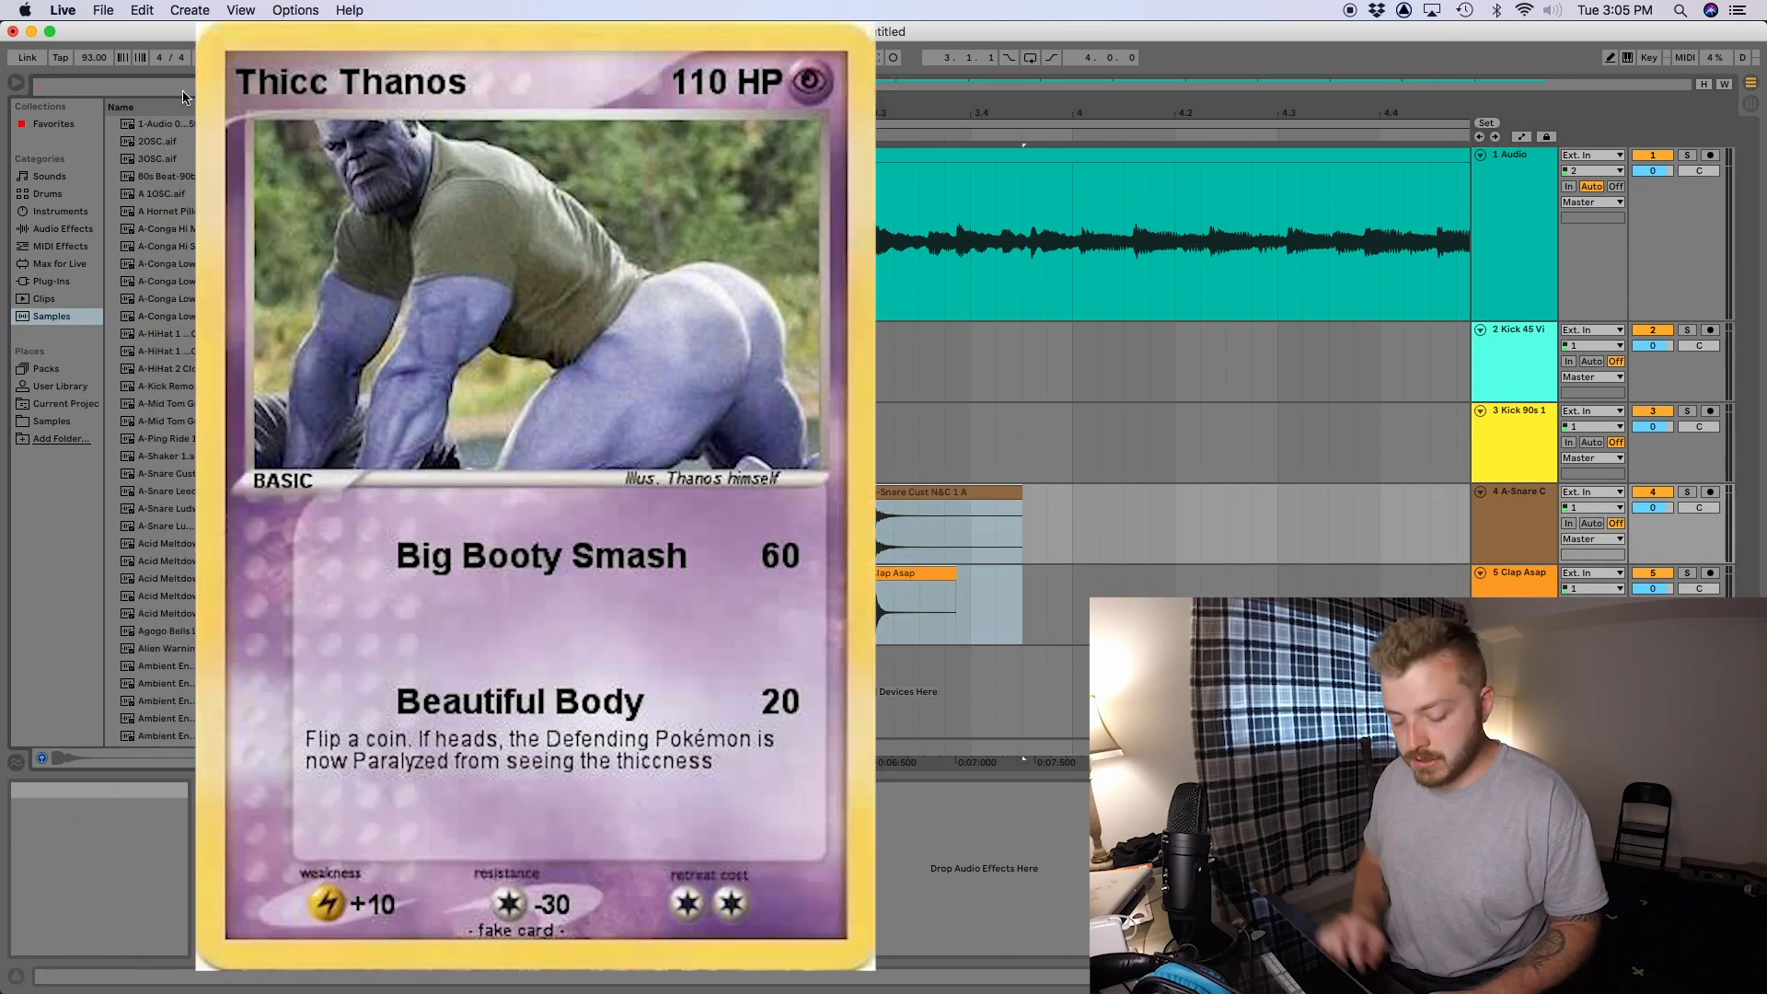
drag(172, 212, 987, 638)
drag(988, 639, 880, 686)
- Balance the drum track volumes during playback: kicks about -11 dB, snare -20.5 dB, clap -21.6 dB and snap -13.5 dB
click(613, 499)
key(space)
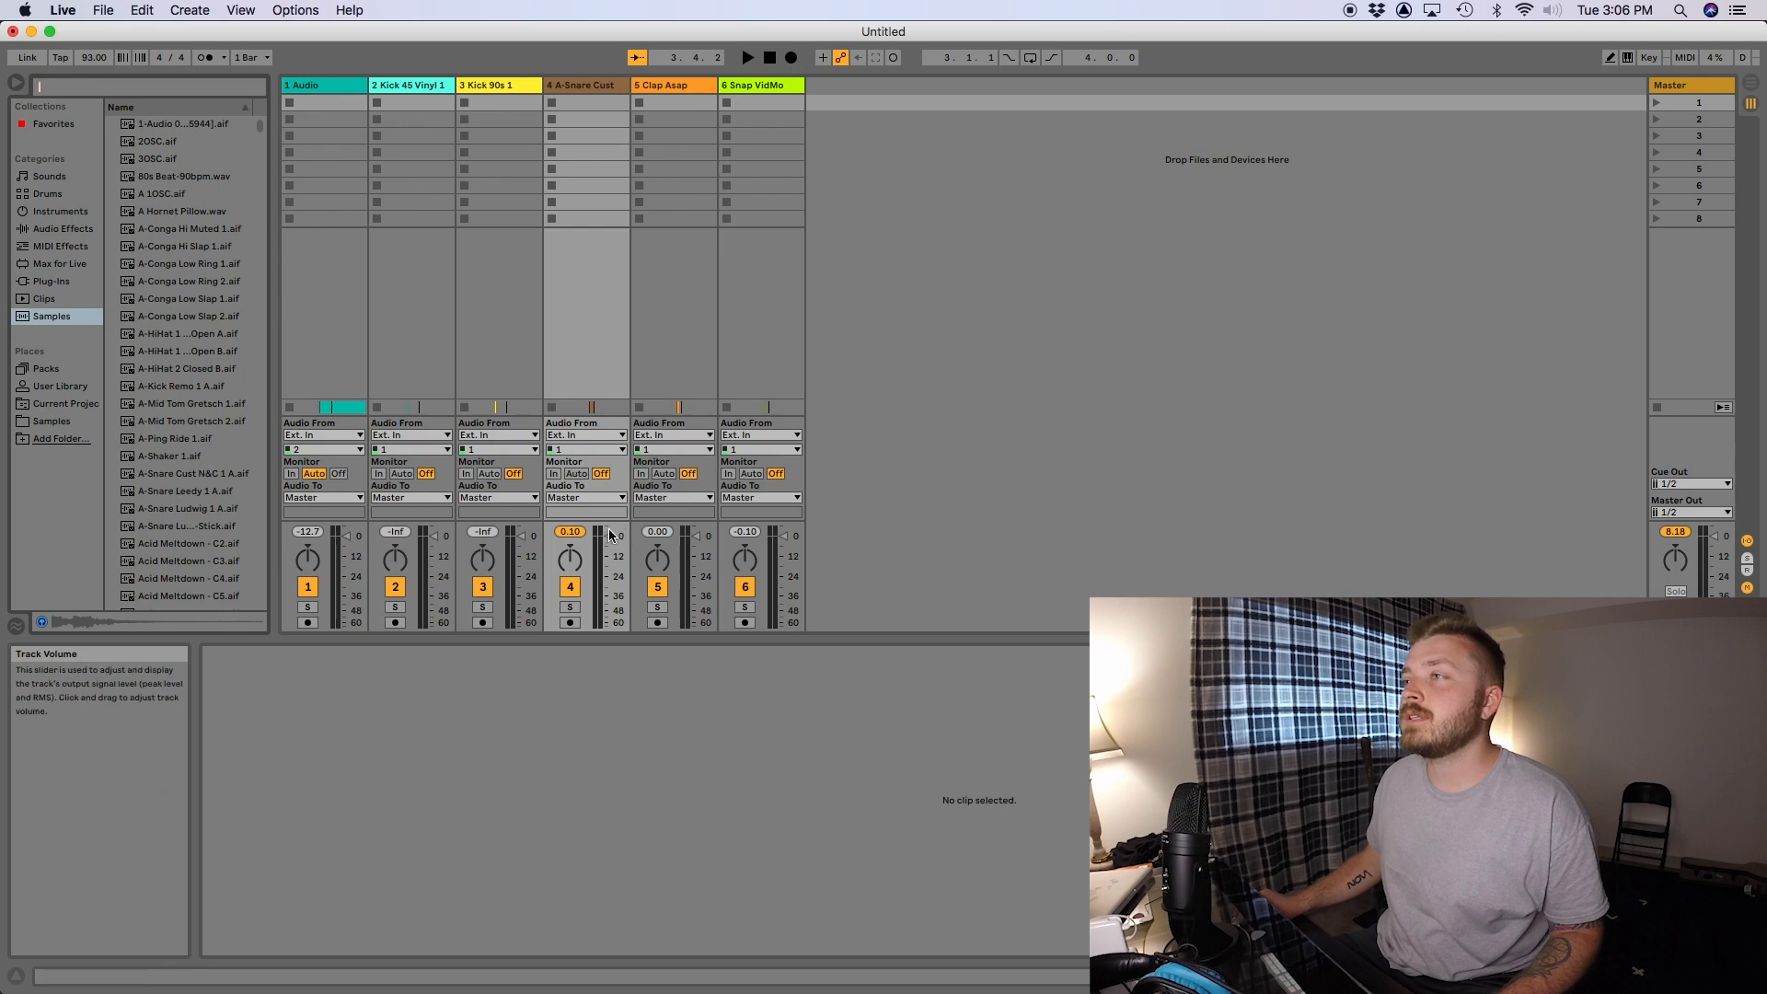
drag(611, 540, 612, 563)
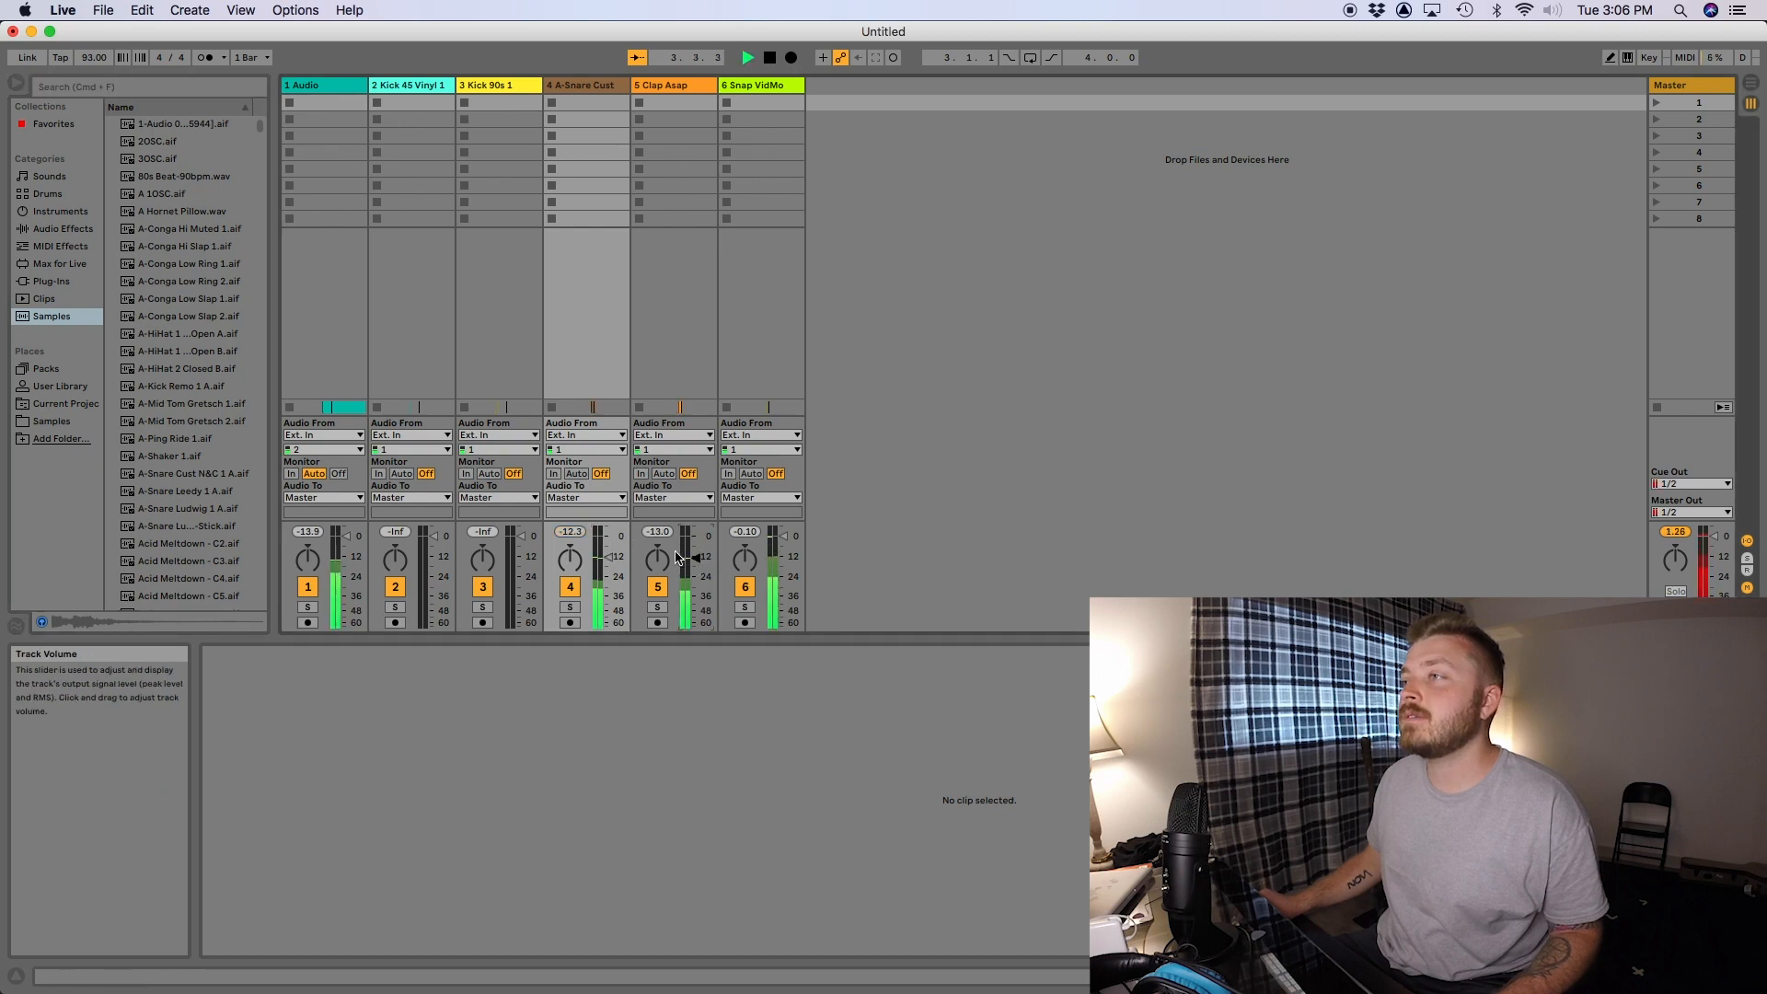
key(space)
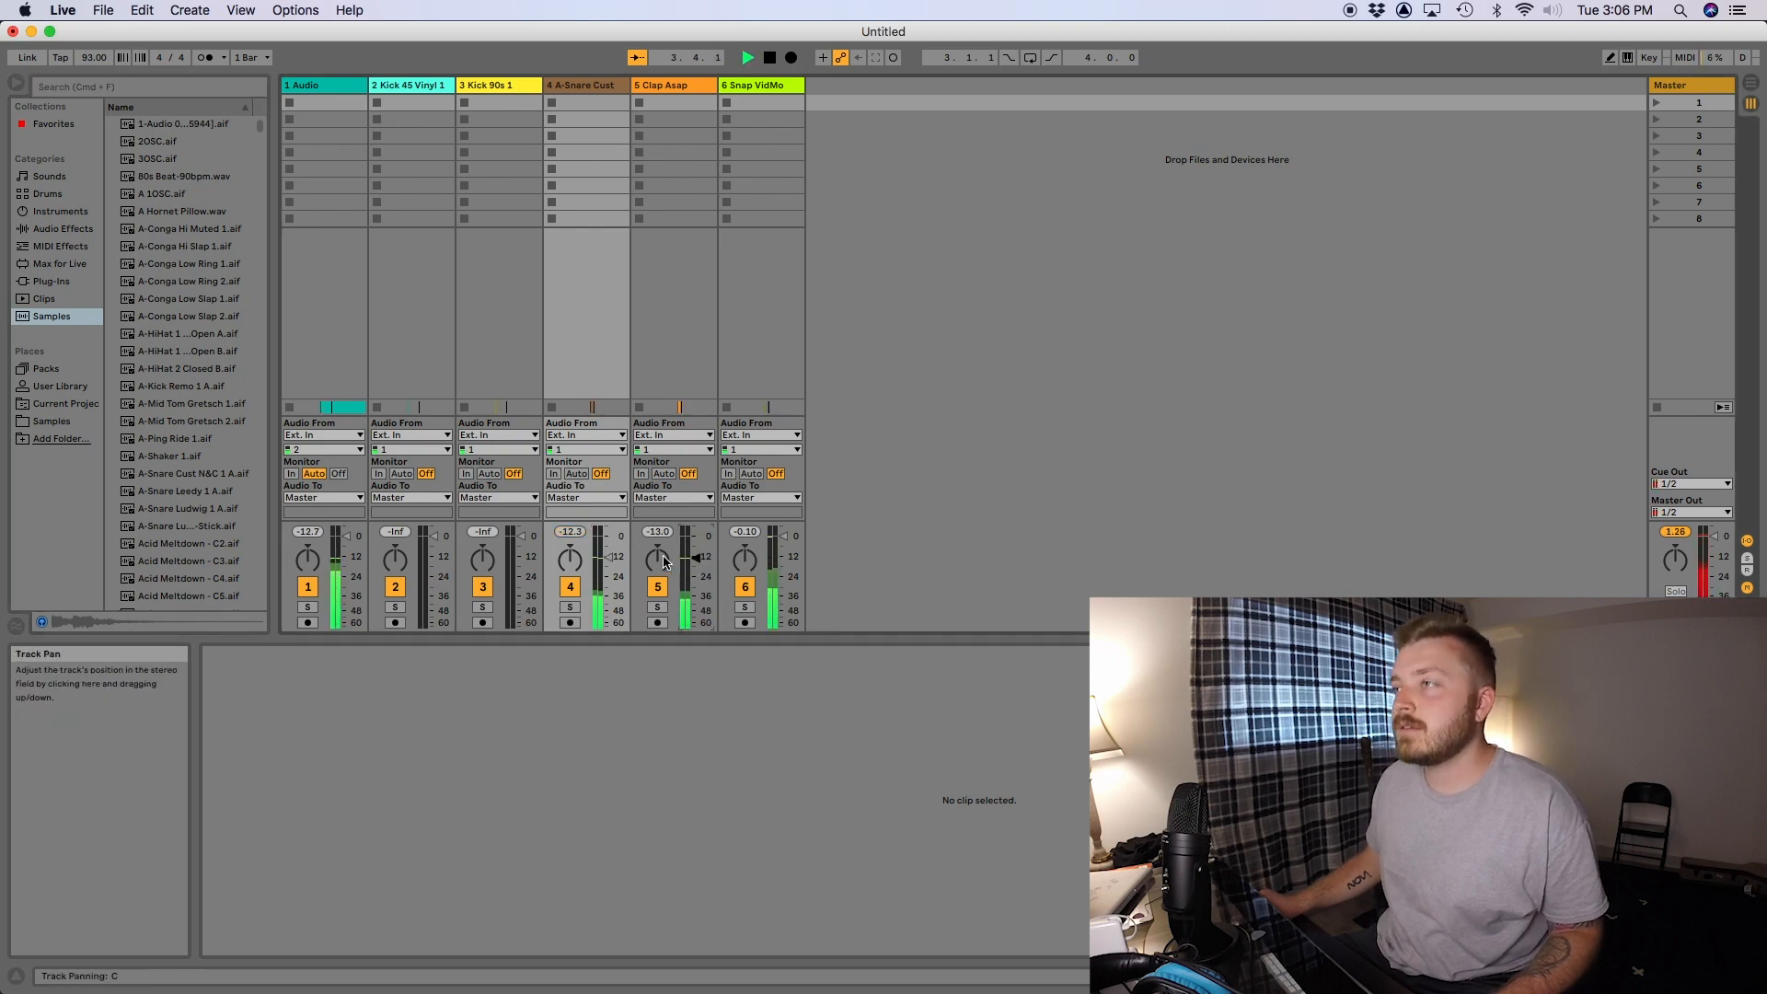
key(space)
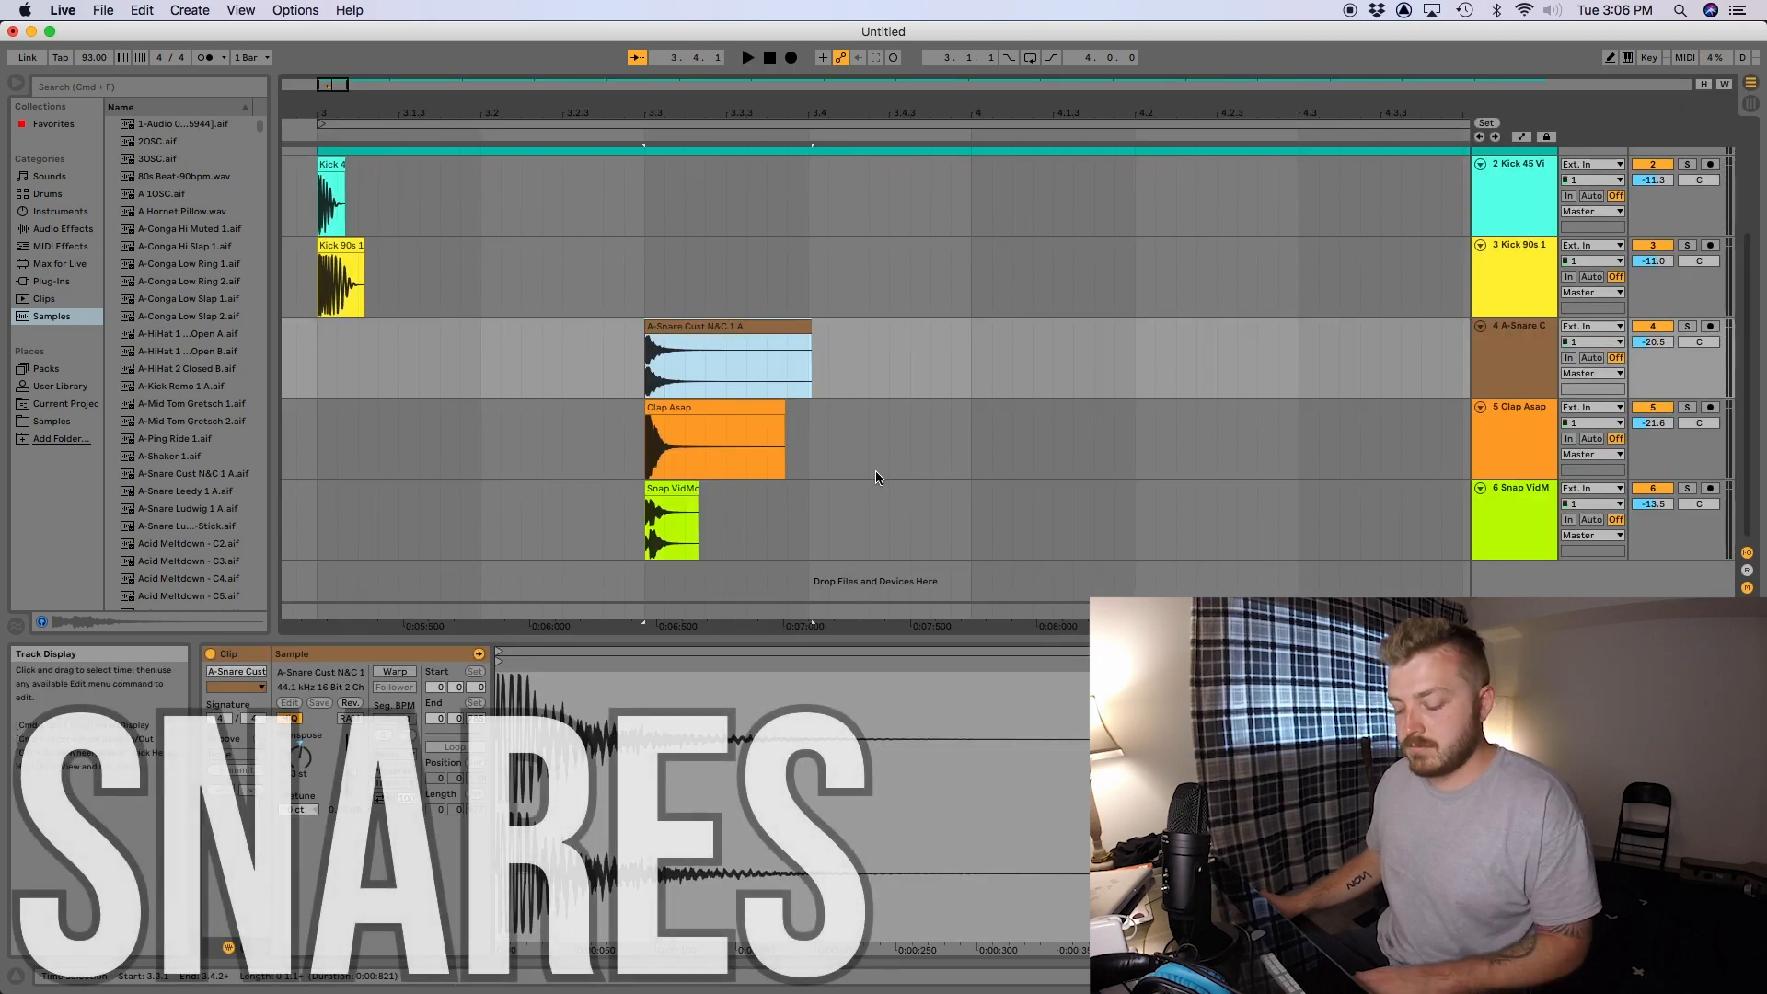
key(super+z)
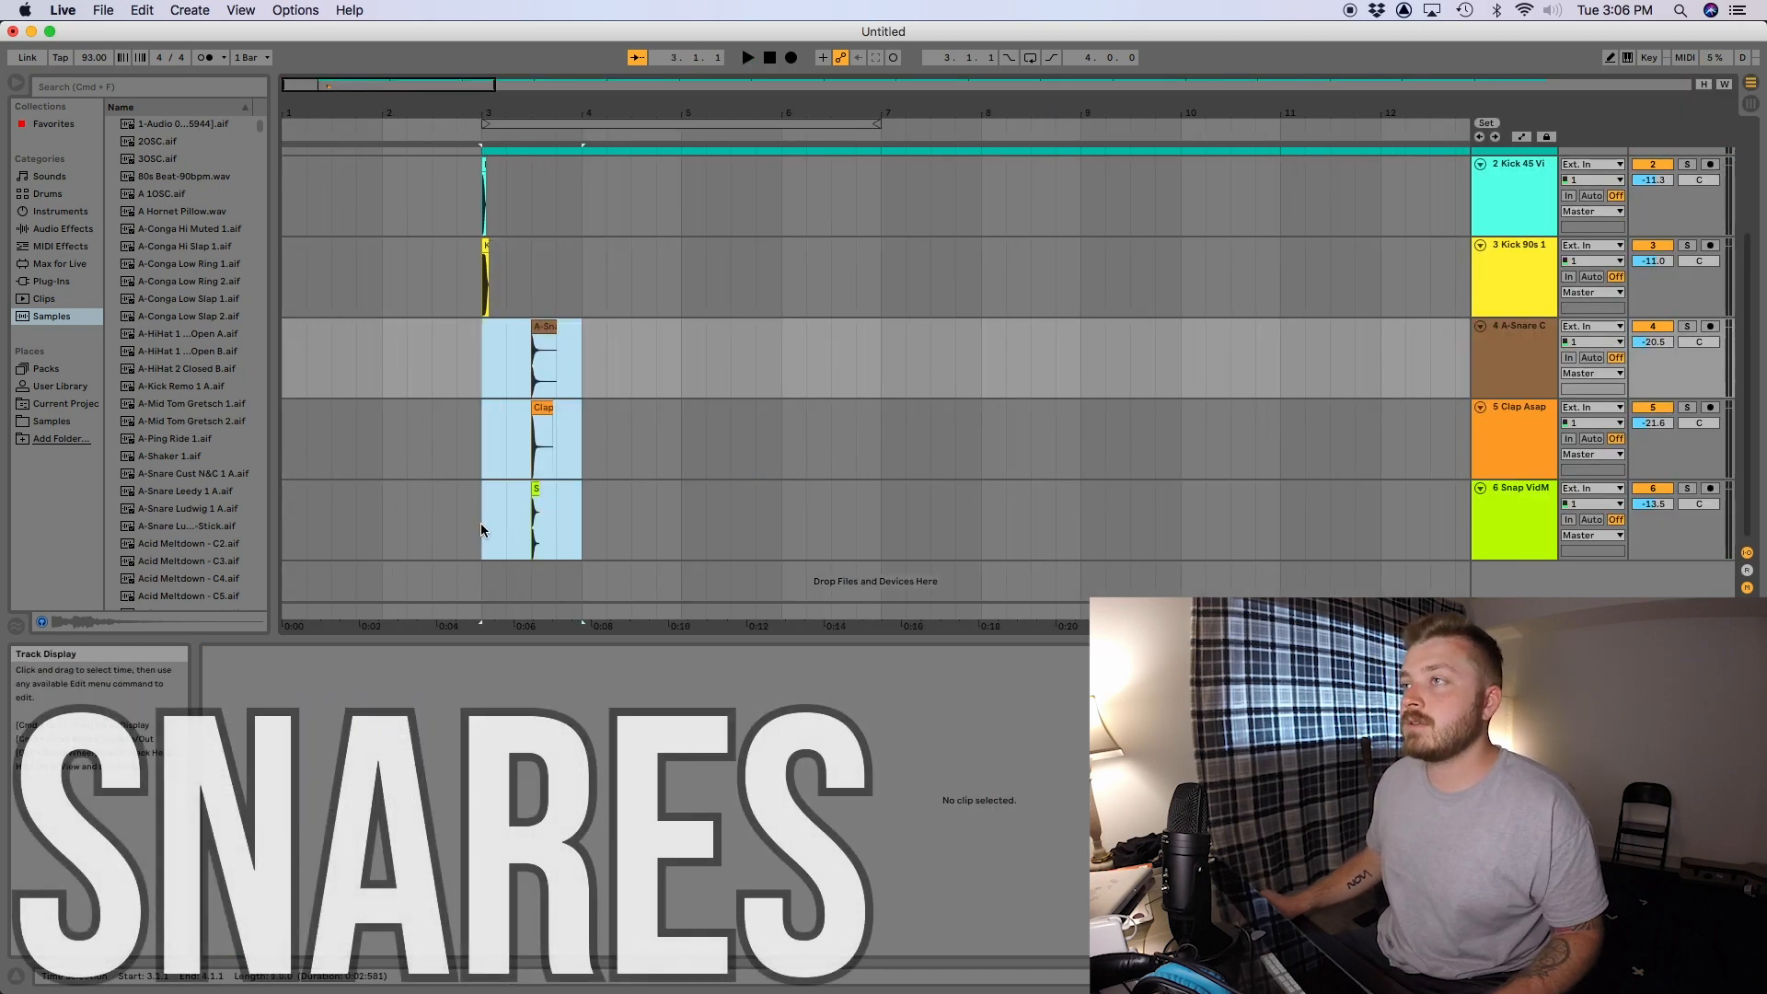
- Duplicate the one-bar snare, clap and snap pattern across bars 3 to 7 and consolidate each track into one clip
key(super+d)
key(super+d)
key(super+d)
drag(867, 390, 478, 543)
key(super+j)
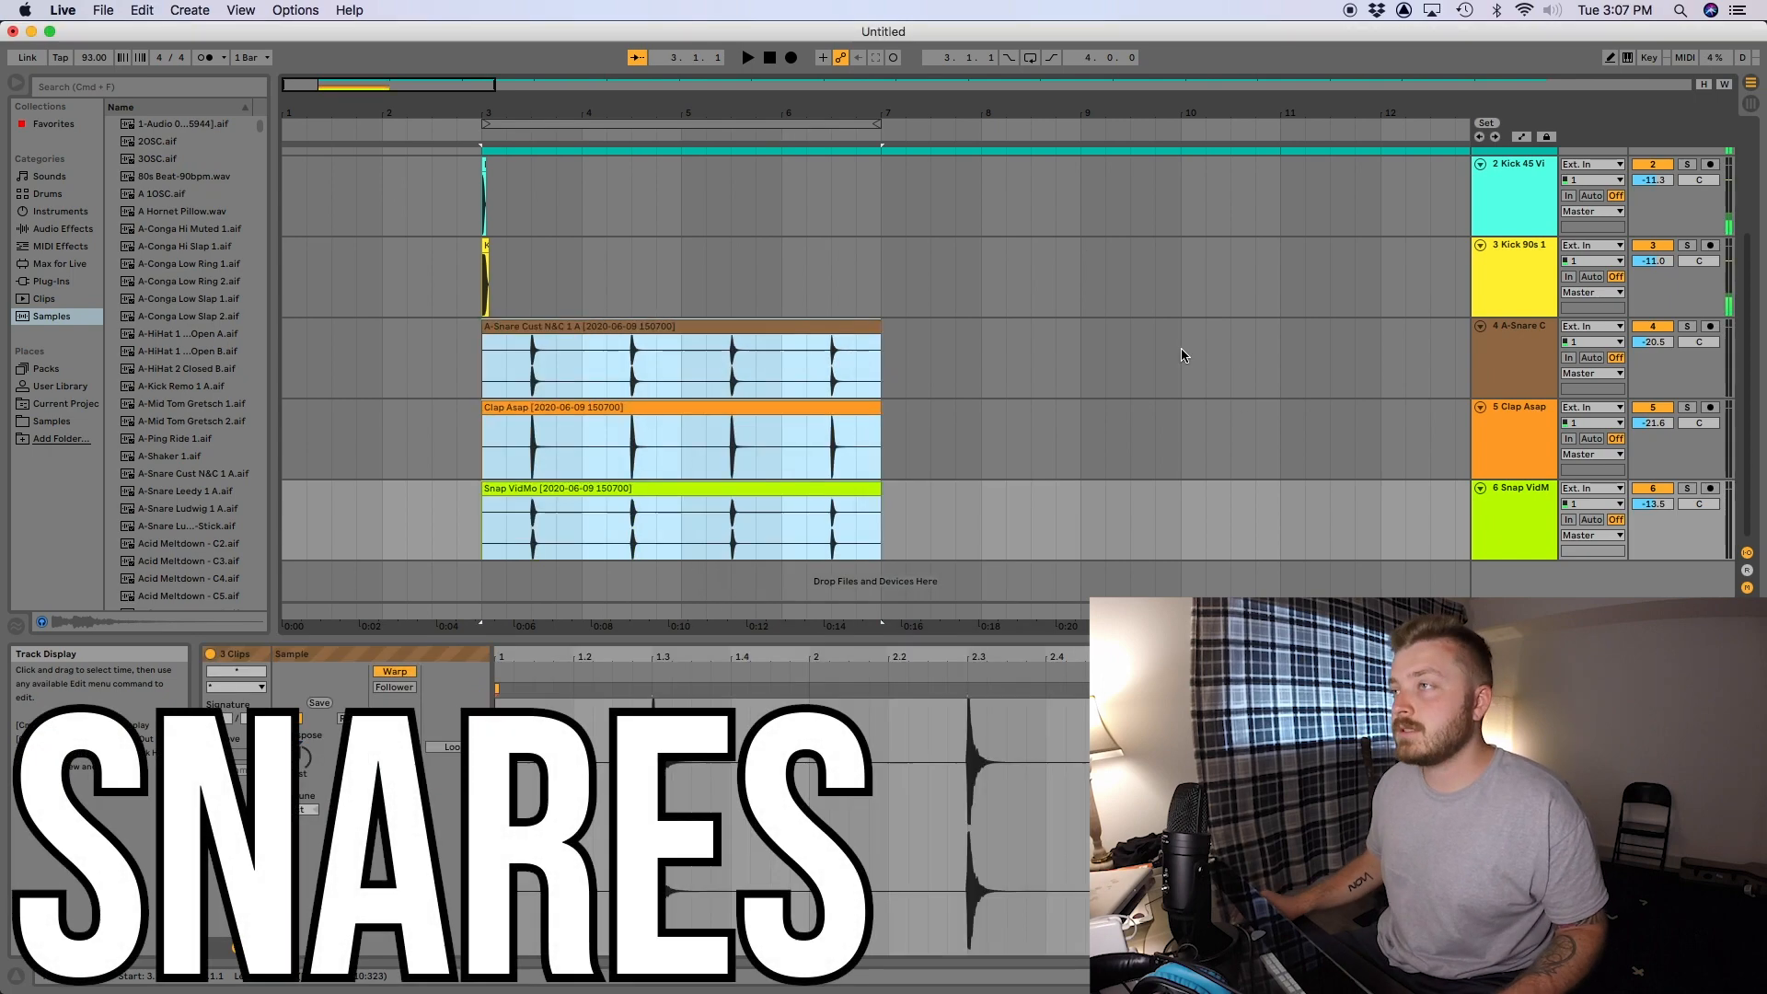
- Duplicate the four-bar snare, clap and snap clips up to bar 71 and reduce the guitar track's height
key(super+d)
key(super+d)
key(super+d)
key(super+d)
key(super+d)
key(super+d)
key(super+d)
key(super+d)
key(minus)
key(minus)
scroll(1187, 331, up, 4)
click(1499, 322)
drag(1499, 315, 1499, 259)
key(minus)
key(super+d)
key(super+d)
key(super+d)
key(super+d)
key(super+d)
key(super+d)
key(super+d)
key(super+d)
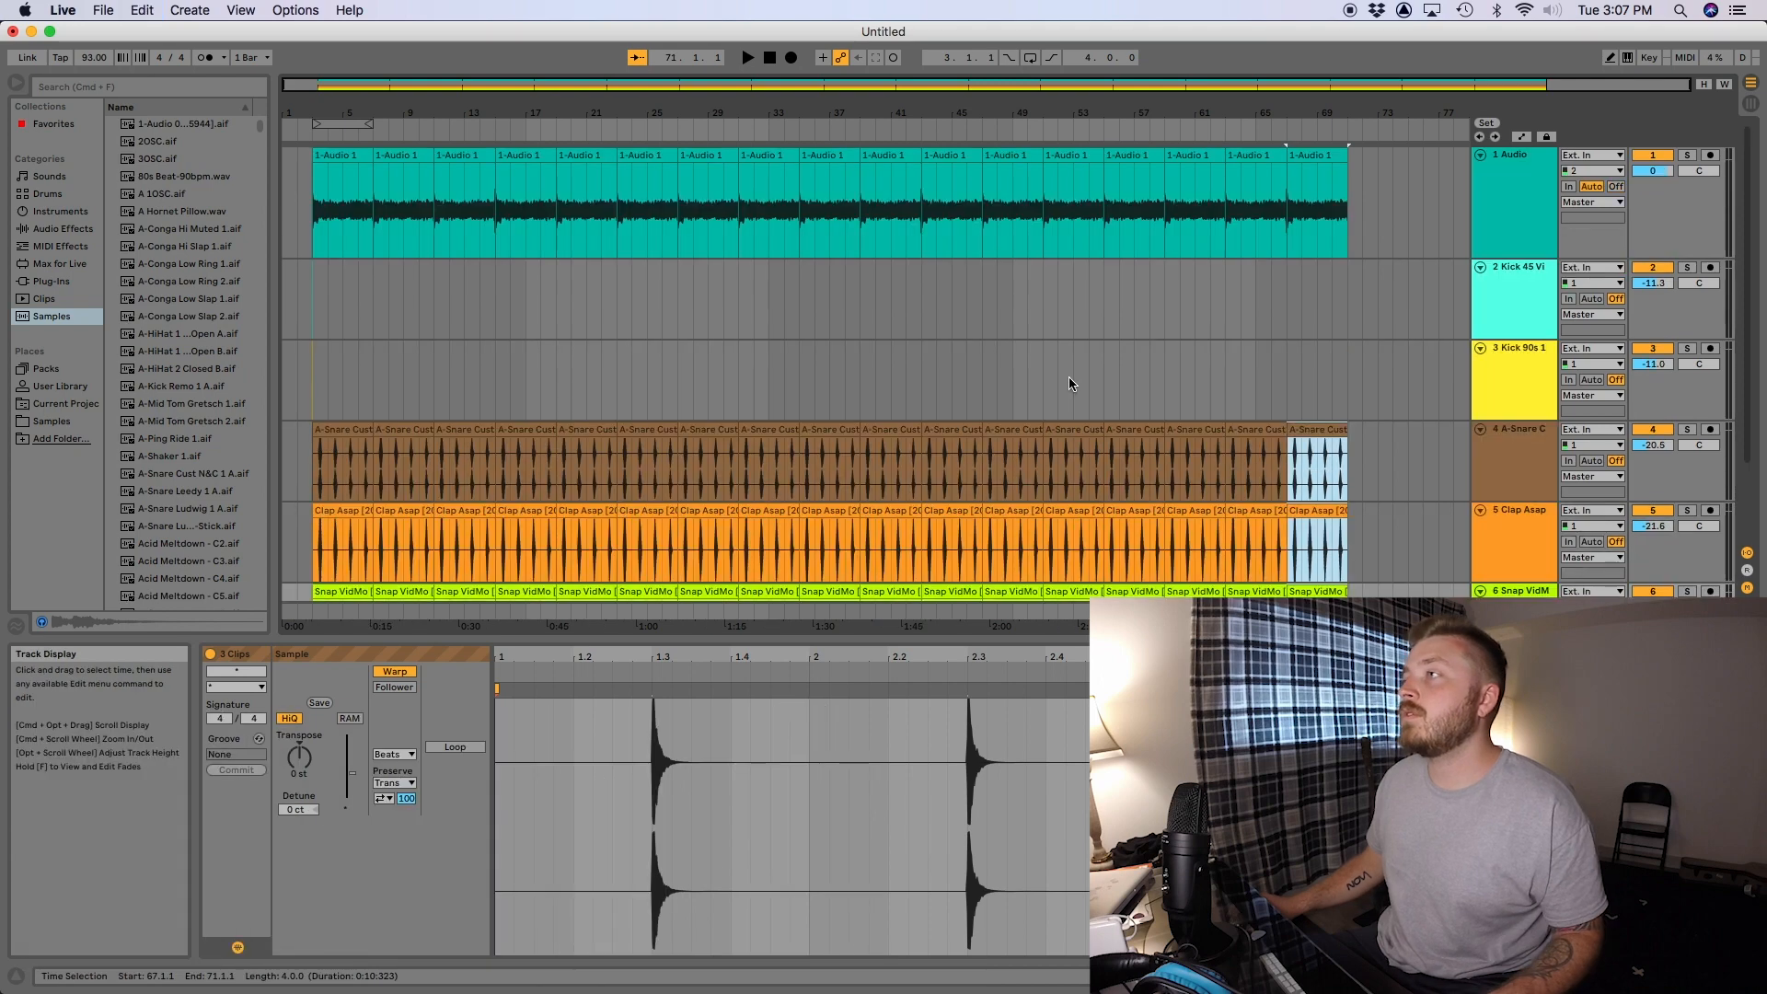
key(plus)
key(plus)
key(plus)
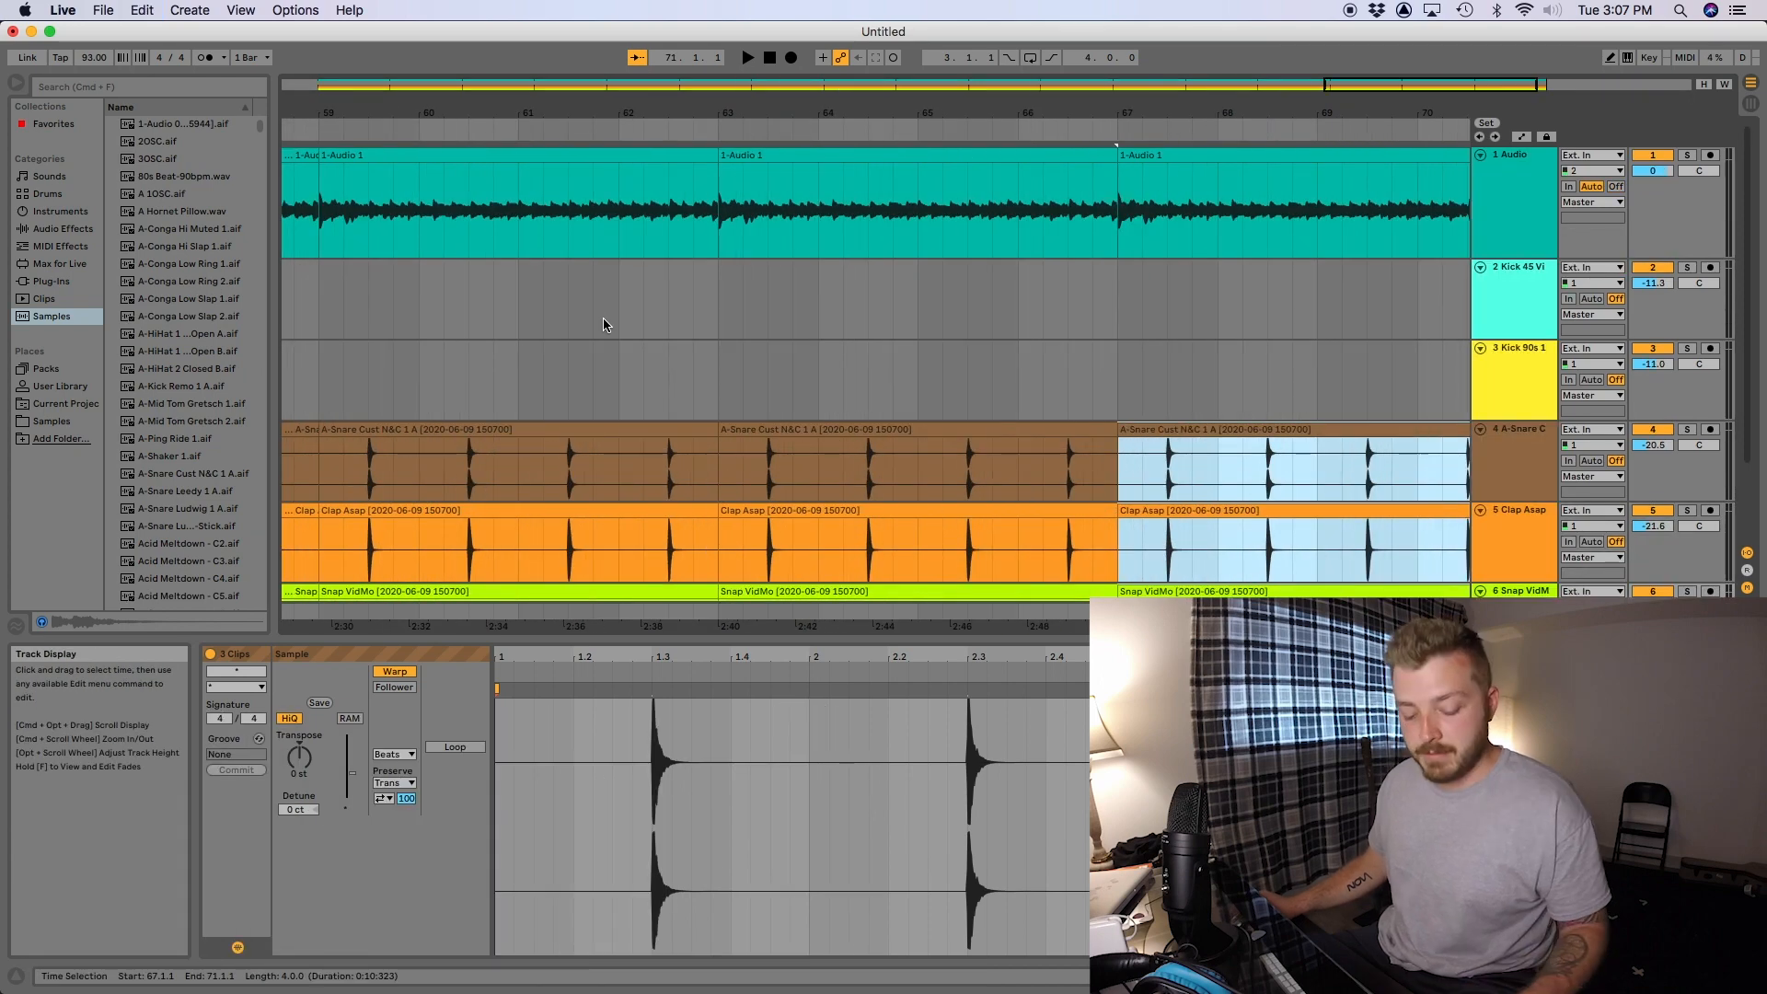
- Copy the layered kick pair twice within bar 4 at equal spacing and play back the pattern
key(Tab)
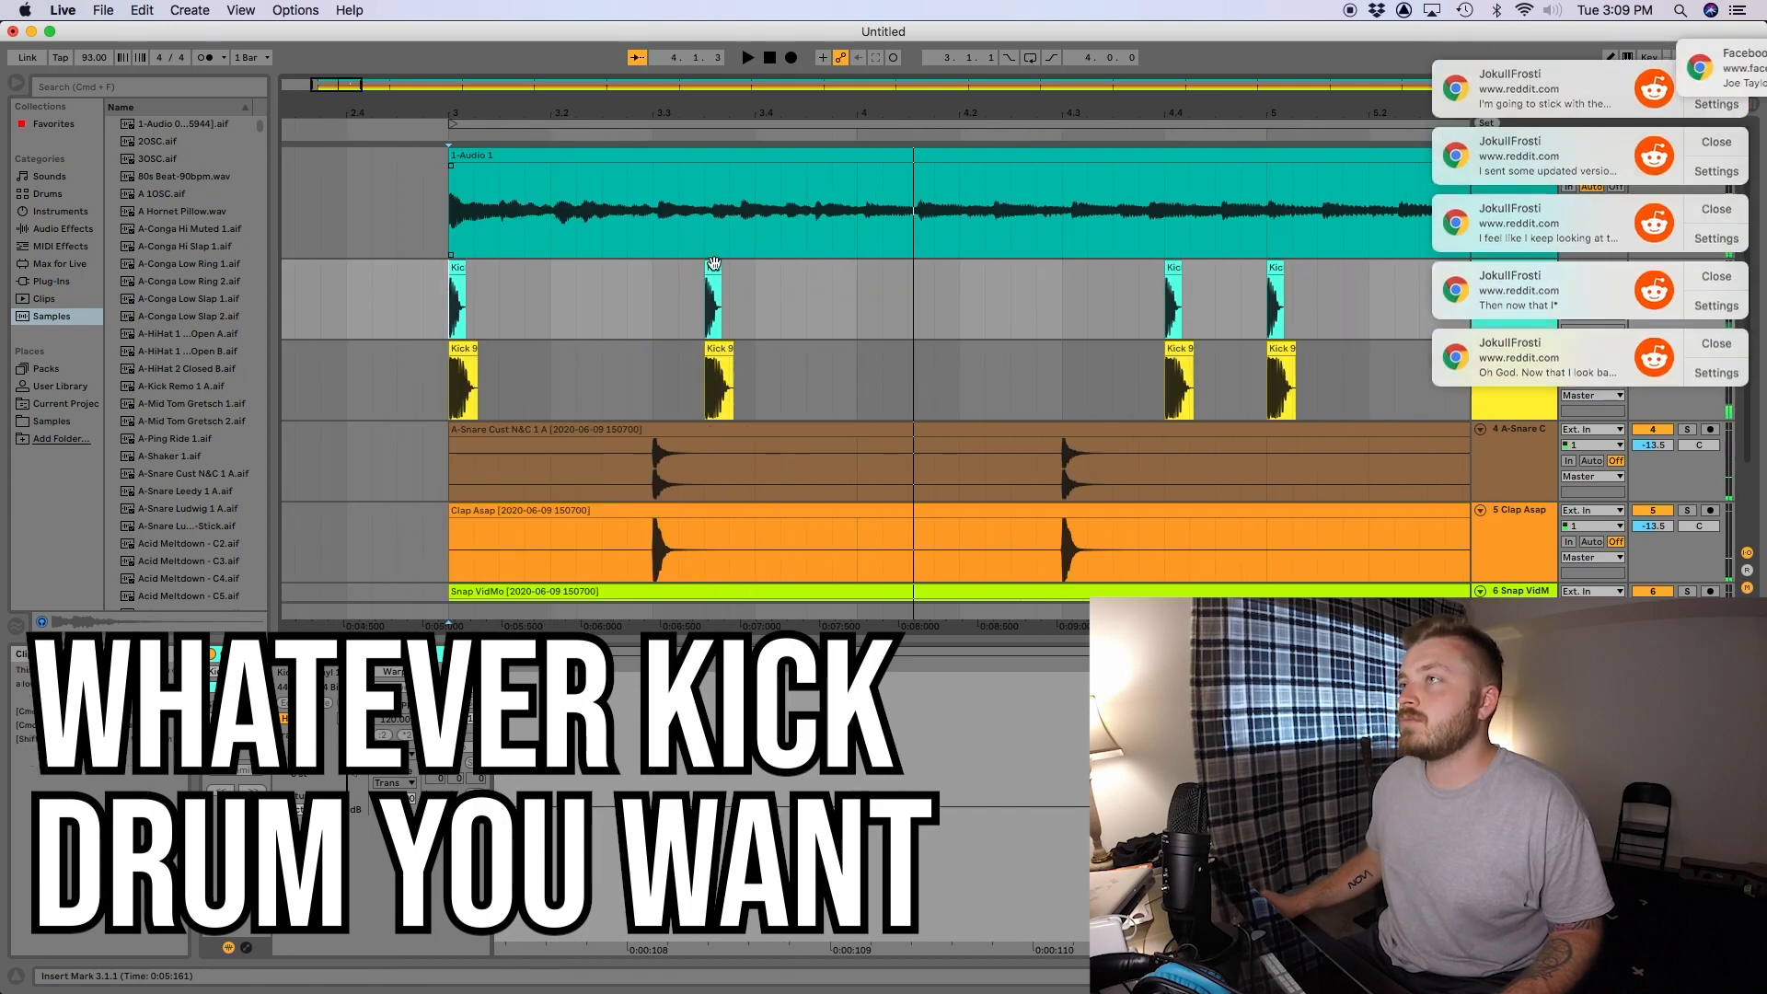
drag(714, 267, 870, 276)
drag(869, 267, 1023, 268)
click(449, 304)
key(space)
- Dismiss the pop-up browser notification and stop playback
click(1721, 56)
click(1723, 57)
click(1727, 60)
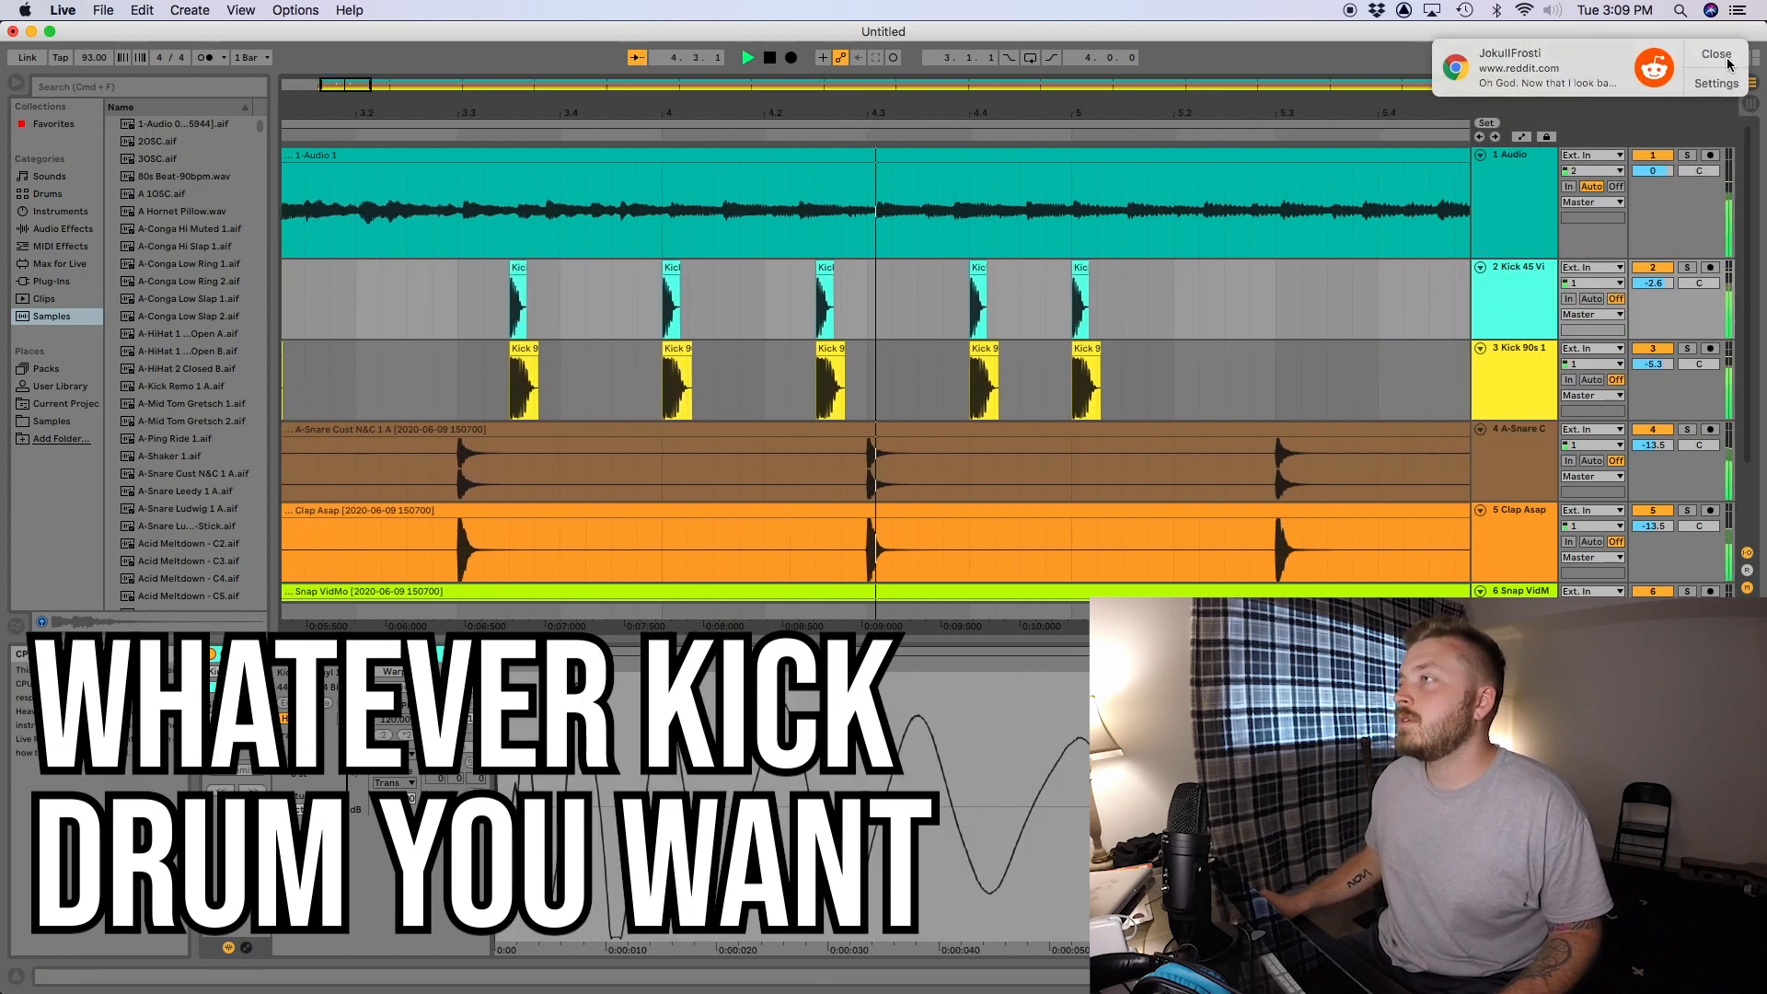
click(1727, 64)
key(space)
- Copy the kick pair from the start of bar 5 to the start of bar 6 and audition it
drag(454, 268, 864, 268)
click(653, 305)
key(space)
key(space)
- Copy the Kick 45 Vinyl and Kick 90s clips at bar 6 to 6.3.3 and play the result
click(731, 267)
click(735, 349)
click(730, 267)
shift+click(736, 349)
drag(730, 267, 985, 290)
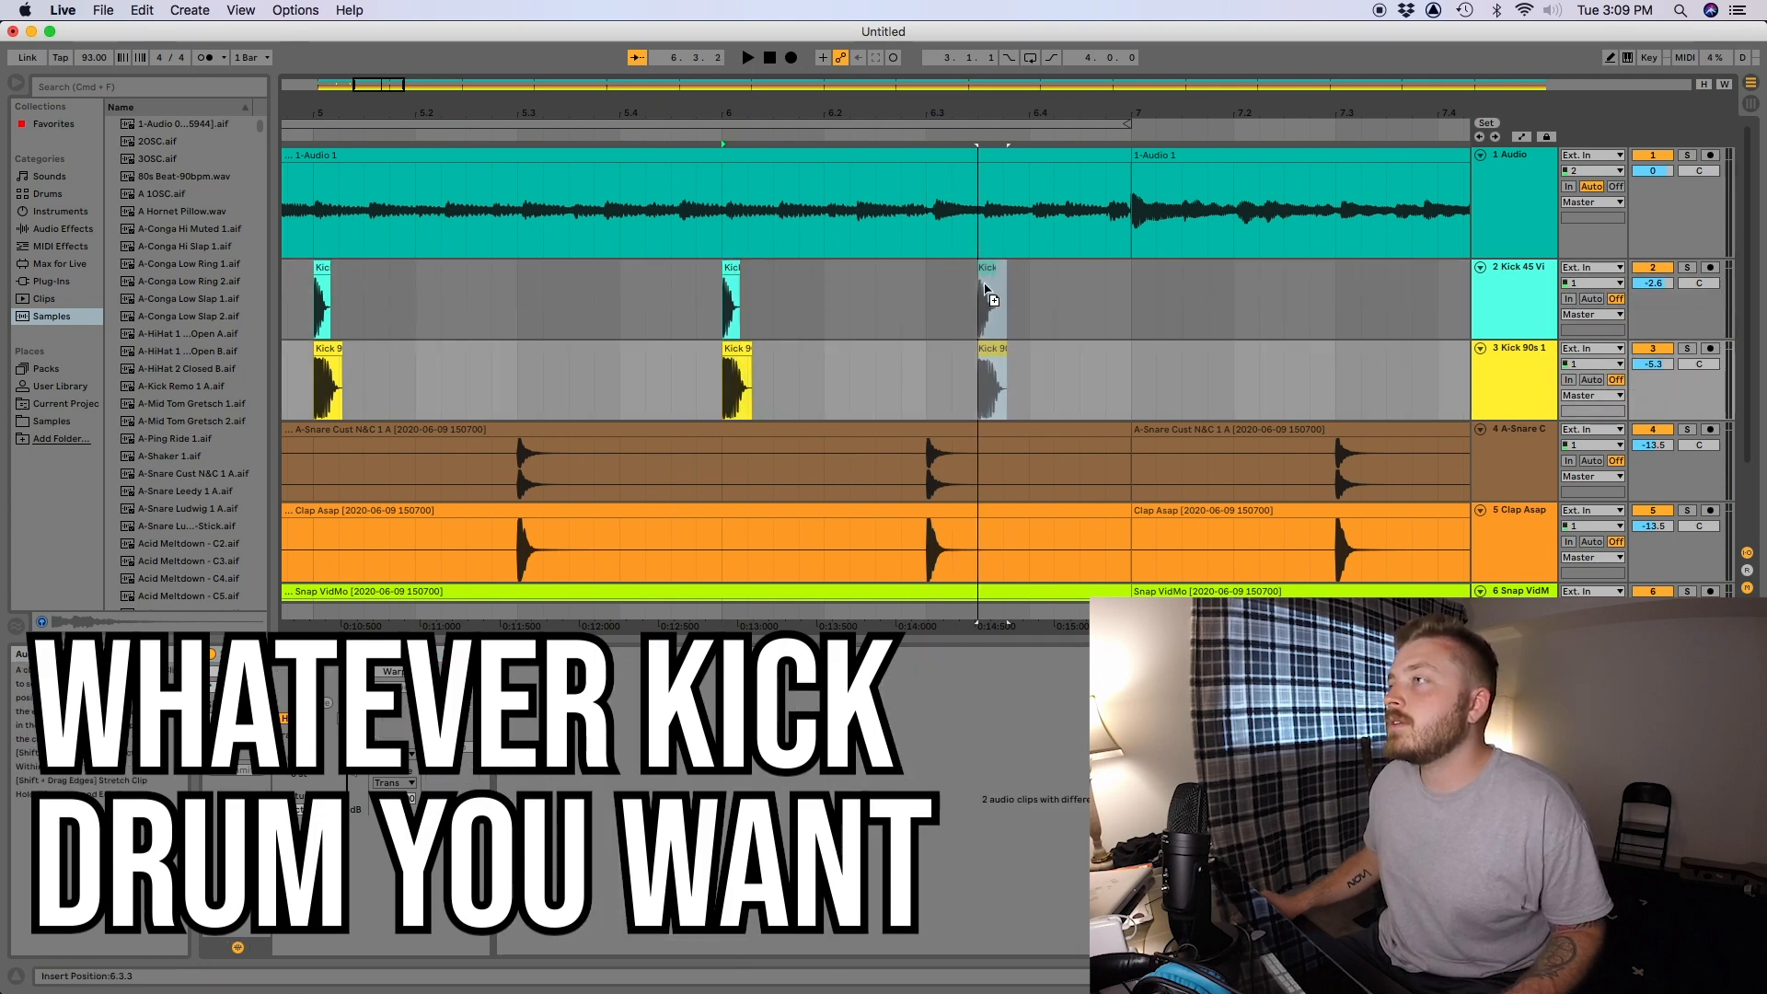
click(697, 305)
key(space)
- Copy the kick pair at 6.3.3 one eighth note on to 6.4 and play back the groove
key(space)
click(884, 268)
shift+click(888, 349)
drag(883, 268, 936, 269)
click(629, 306)
key(space)
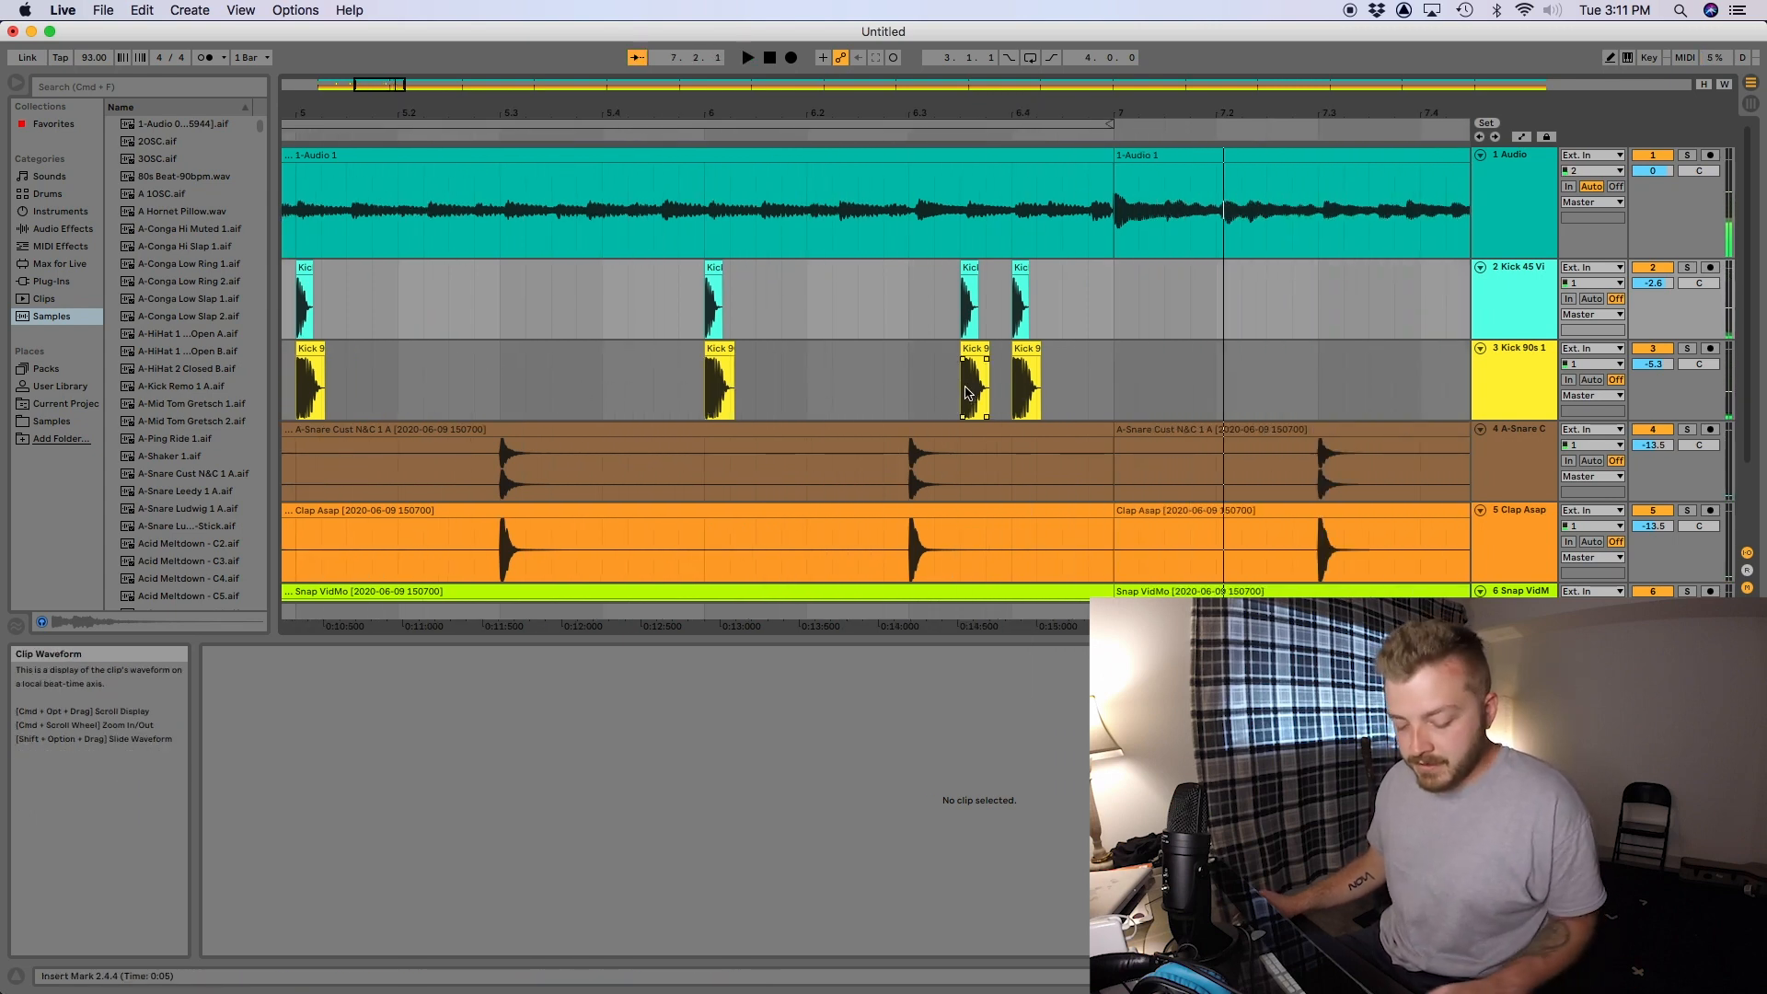
- Select bars 3 to 7 on both kick tracks and consolidate each track's kicks into one clip
key(minus)
key(minus)
key(minus)
drag(727, 318, 334, 367)
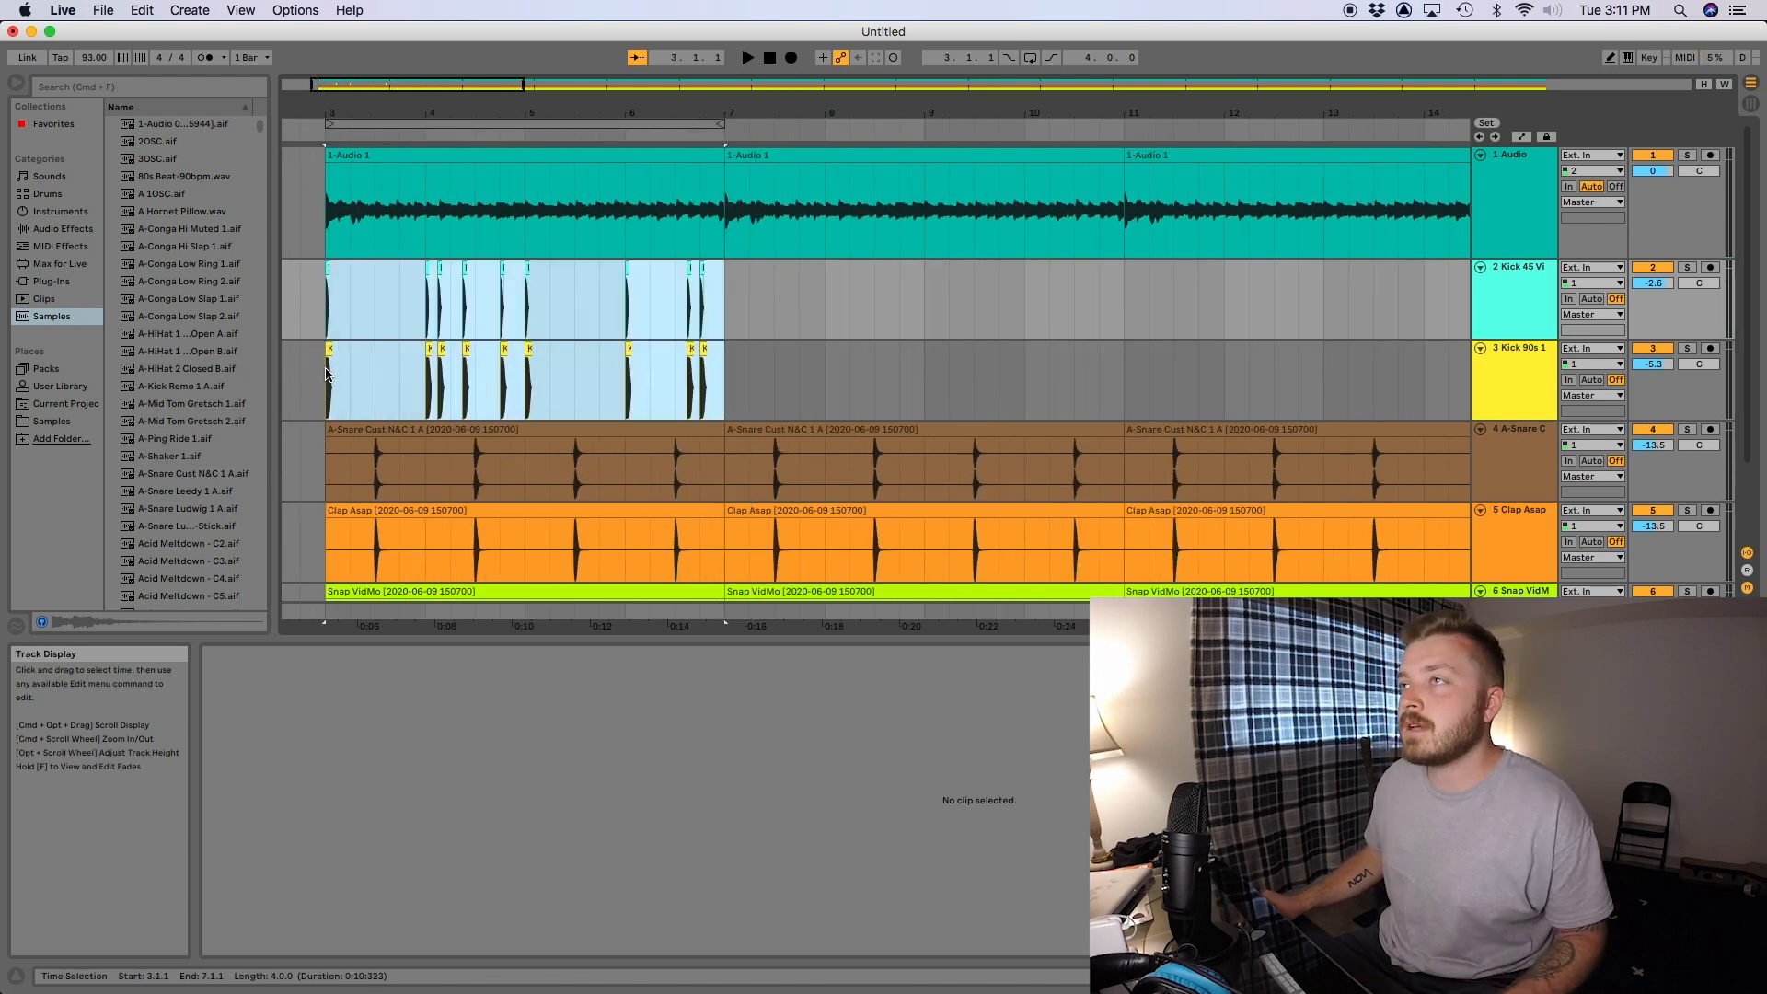
key(cmd+j)
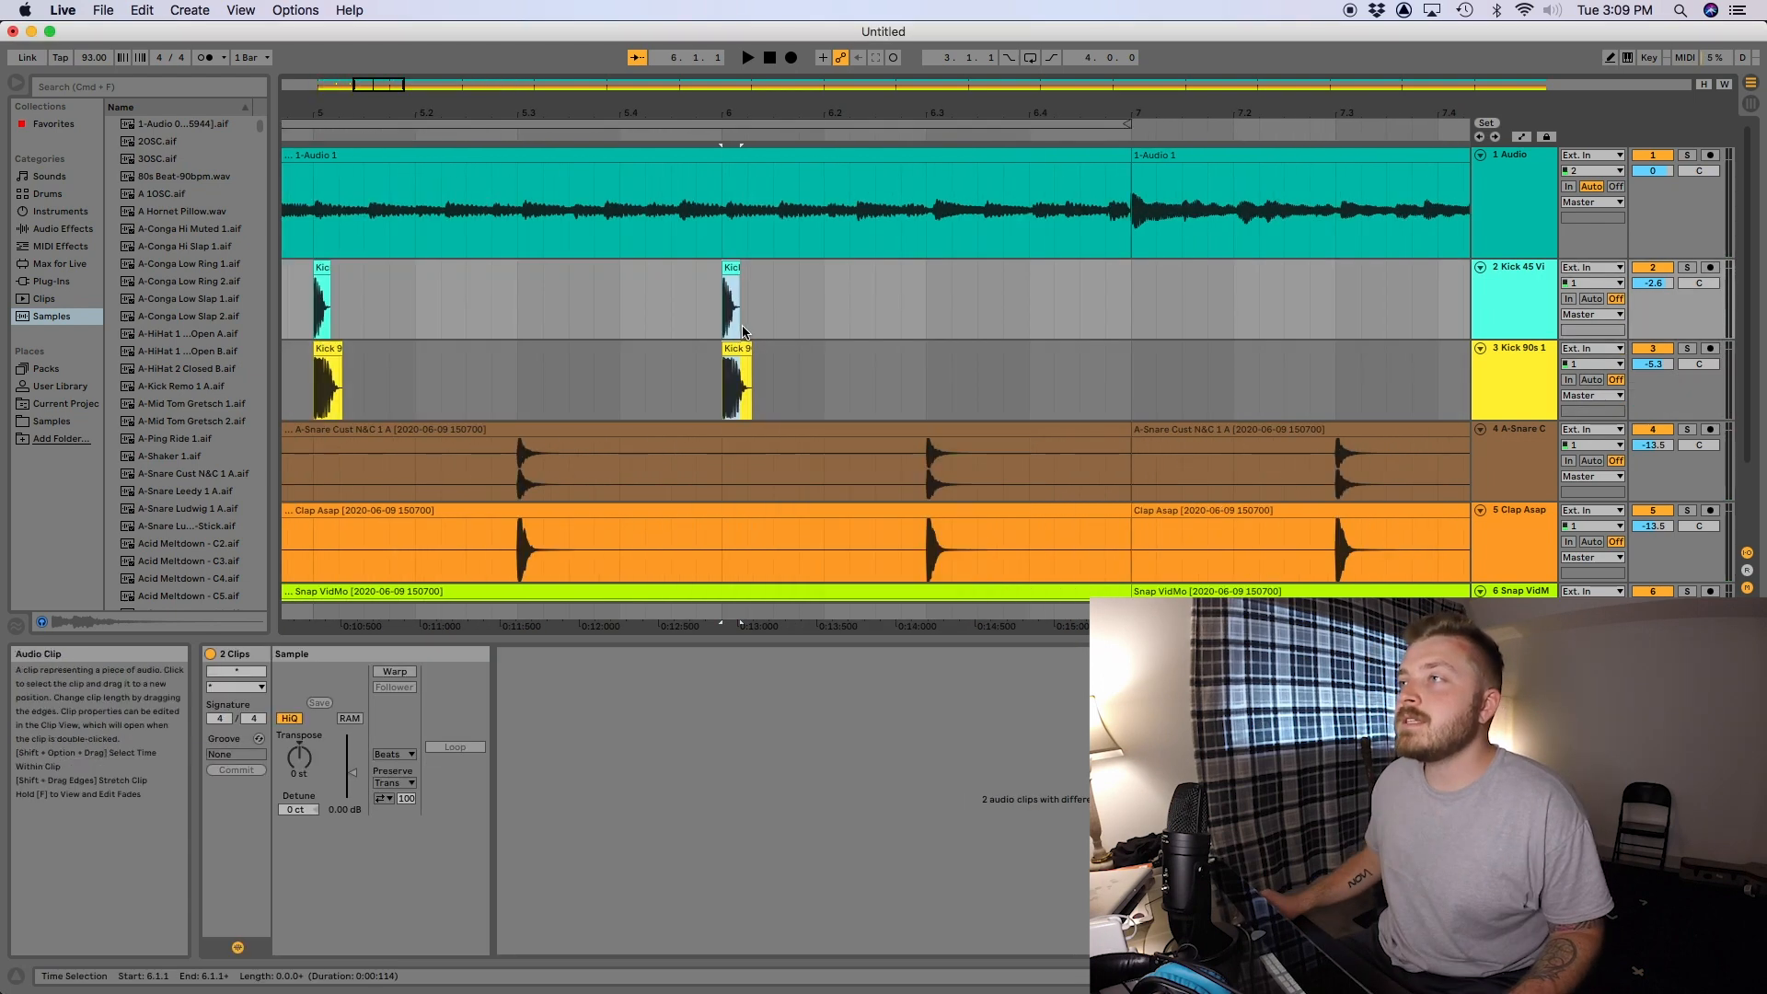
- Undo a misplaced kick copy and duplicate both kick clips from 6.1.1 to 6.3.3
click(732, 352)
drag(730, 268, 940, 286)
key(super+z)
shift+click(733, 349)
drag(732, 269, 990, 284)
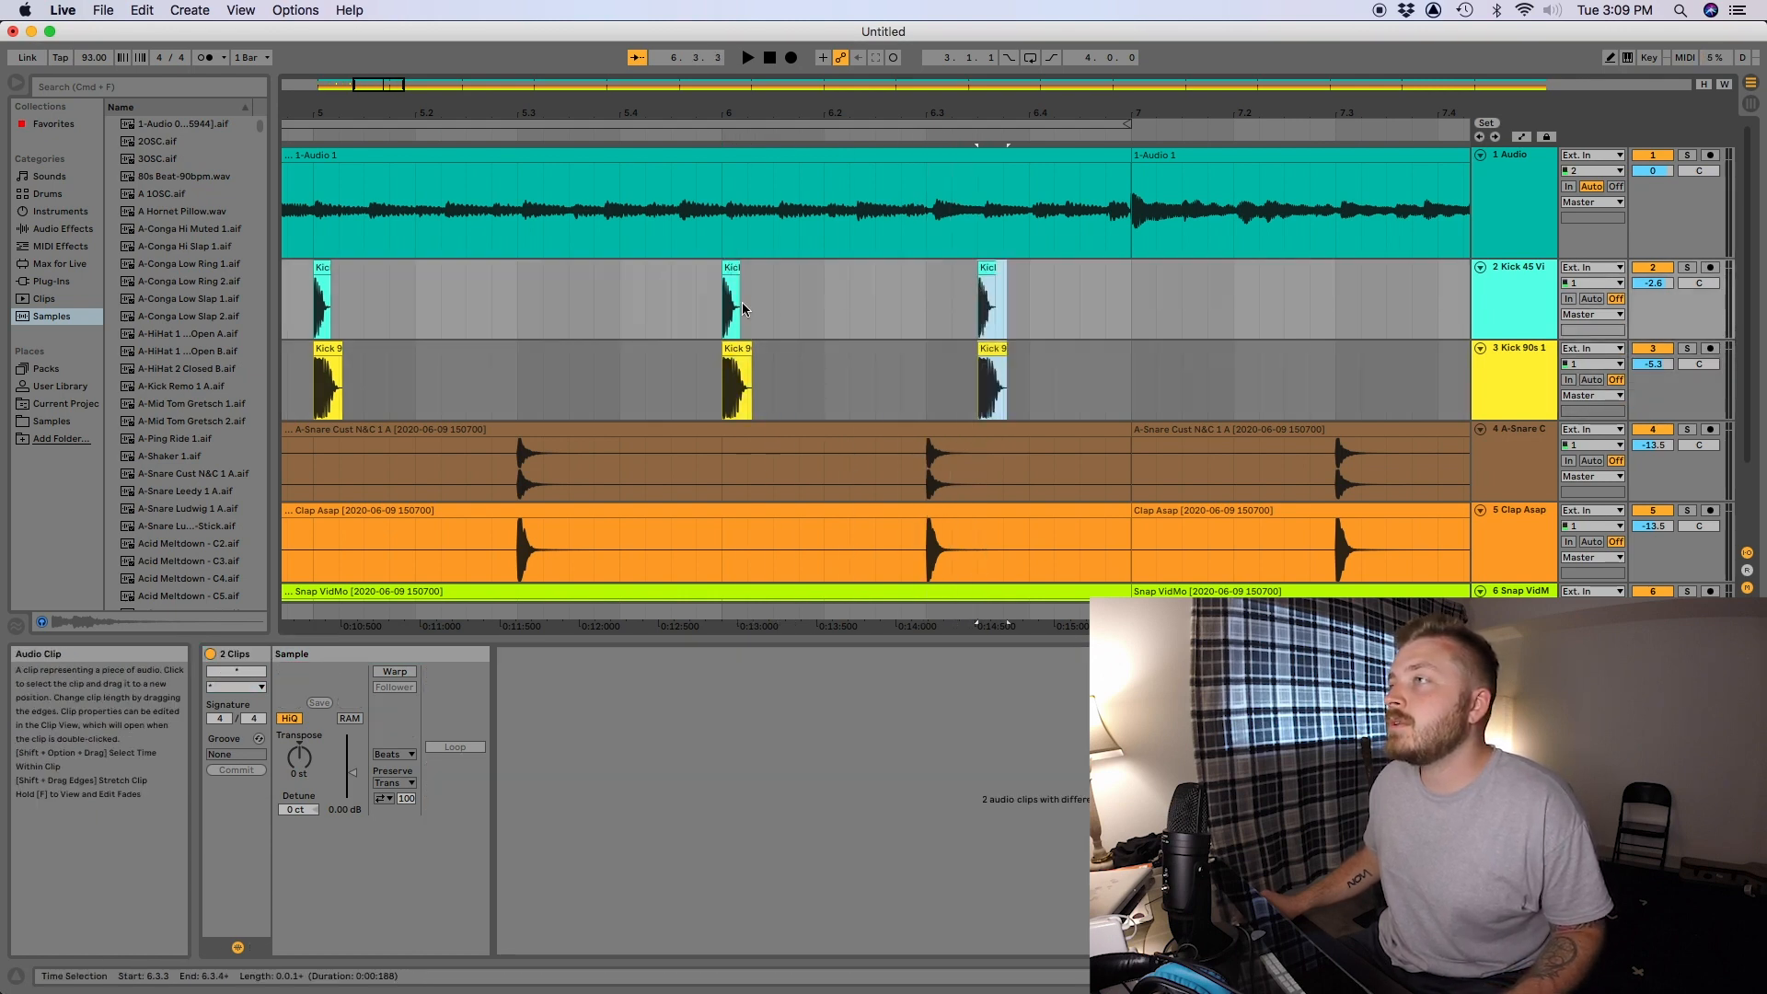
- Consolidate the four-bar kick pattern into a single clip on each kick track
key(cmd+j)
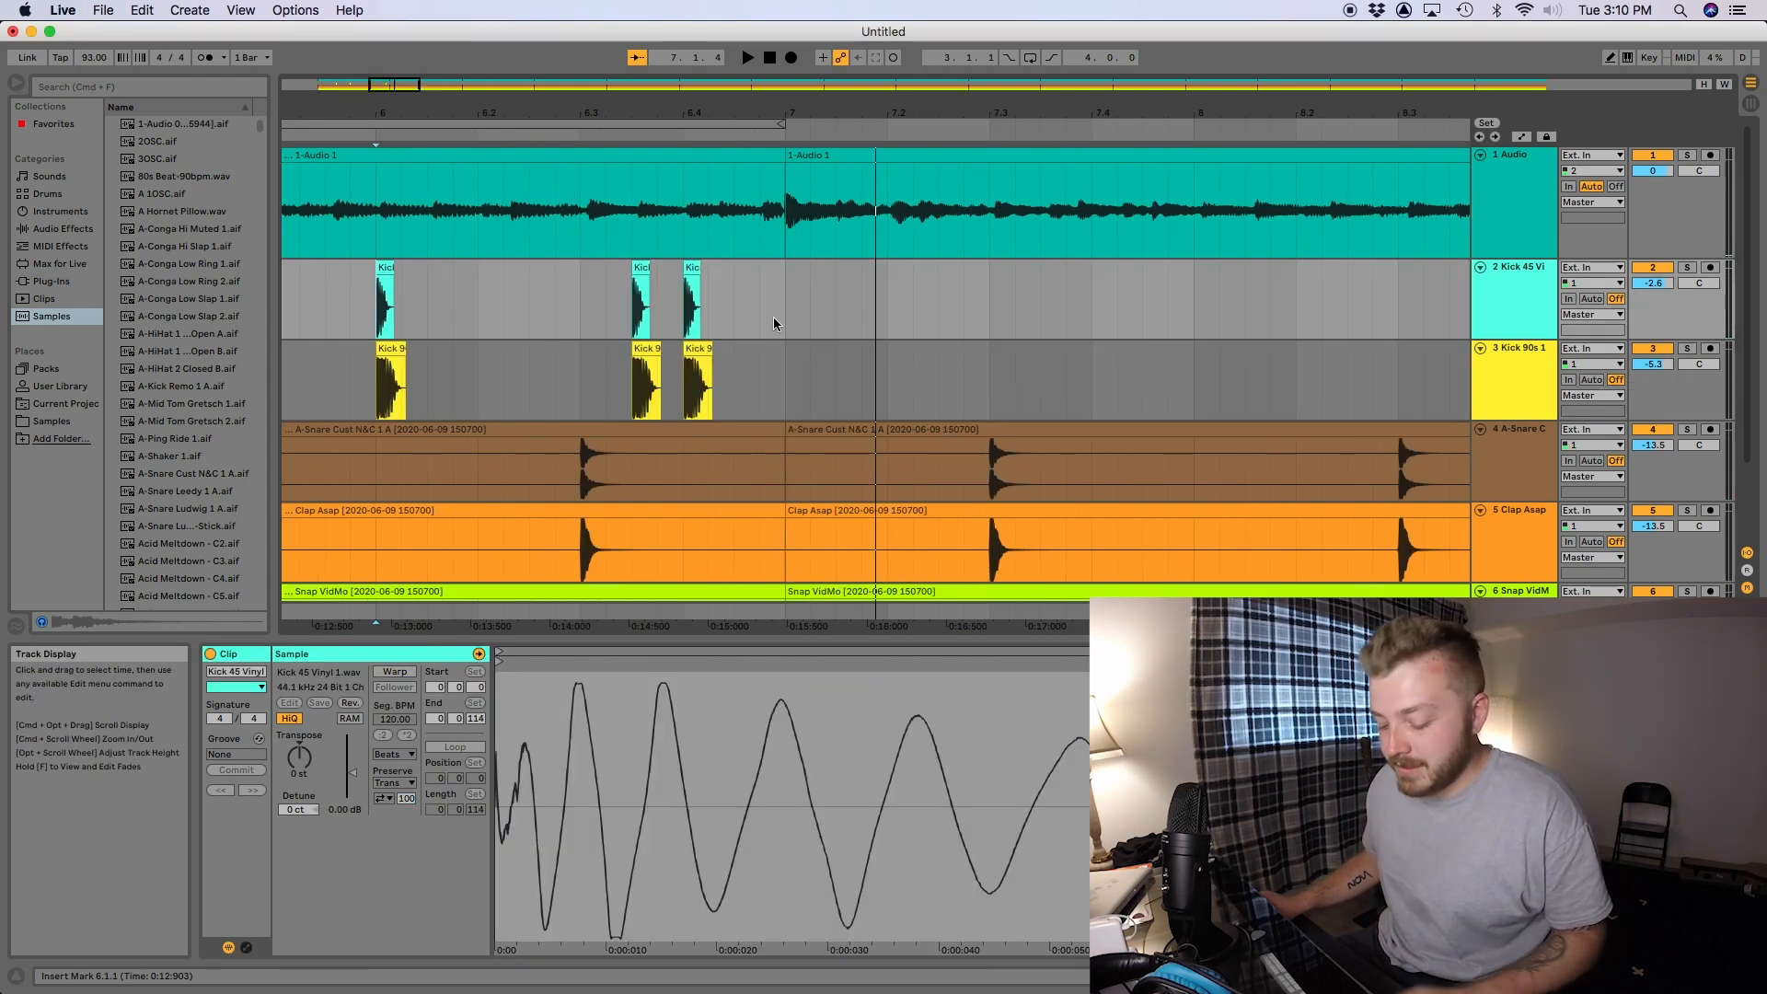
key(minus)
key(minus)
key(minus)
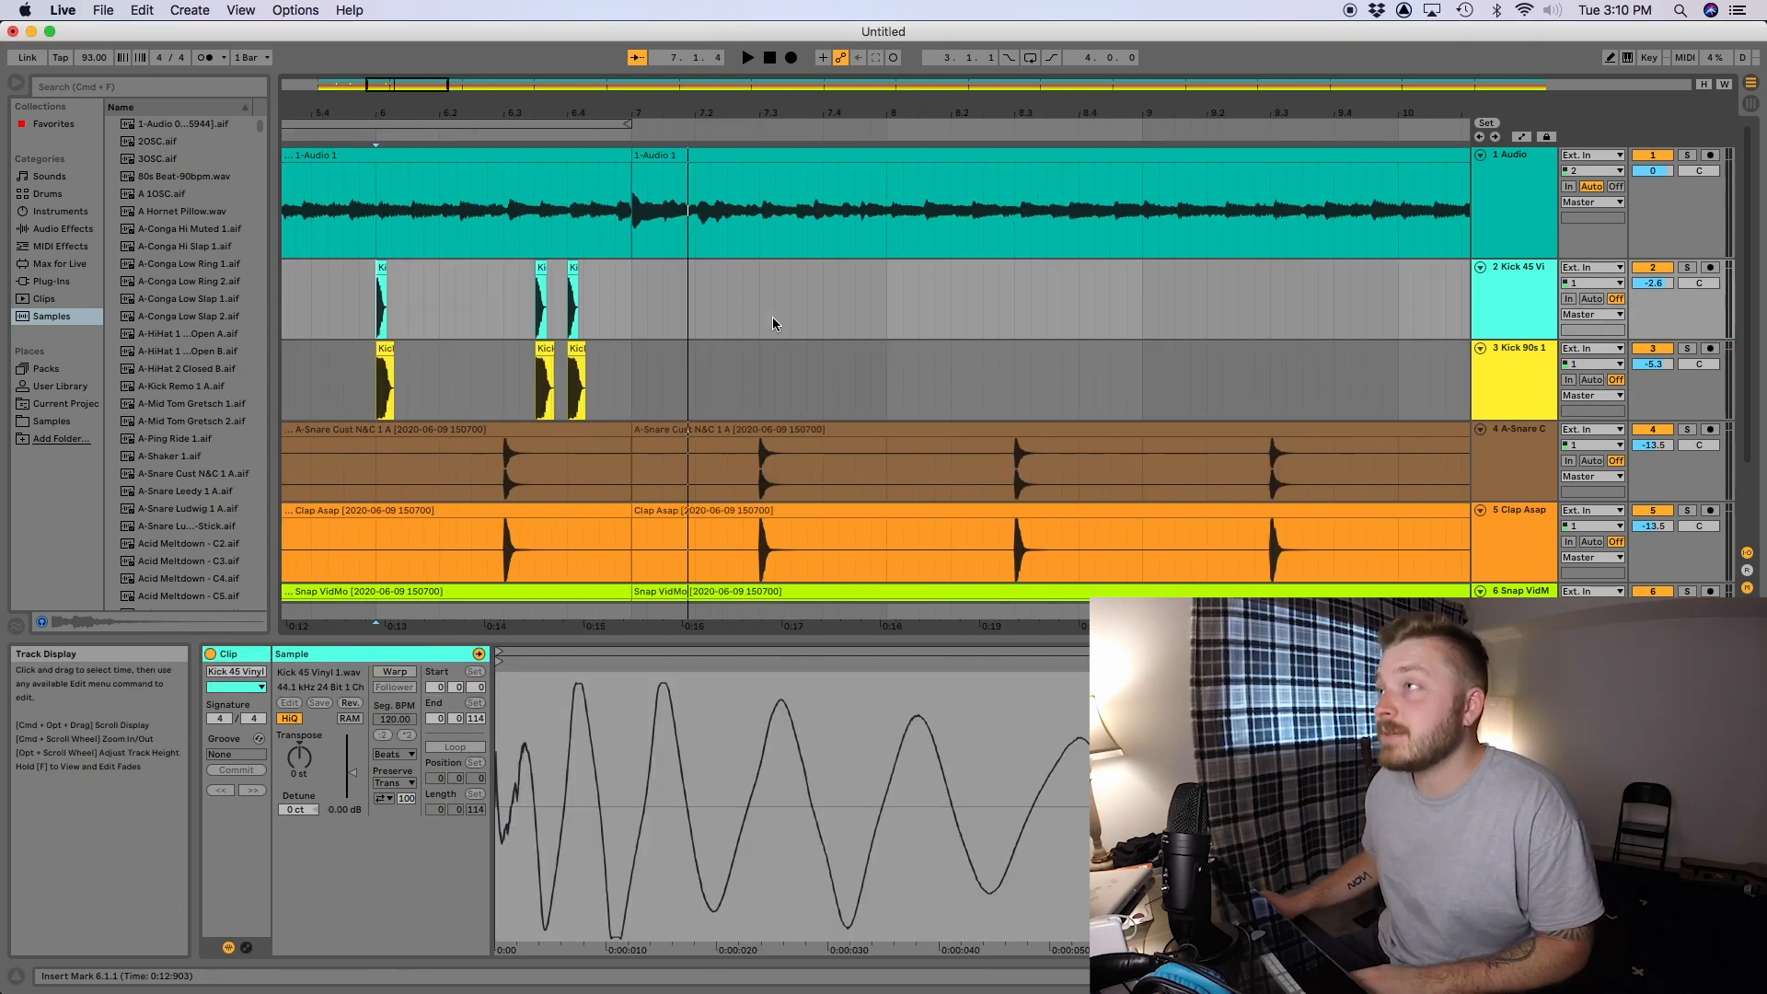
scroll(701, 279, left, 5)
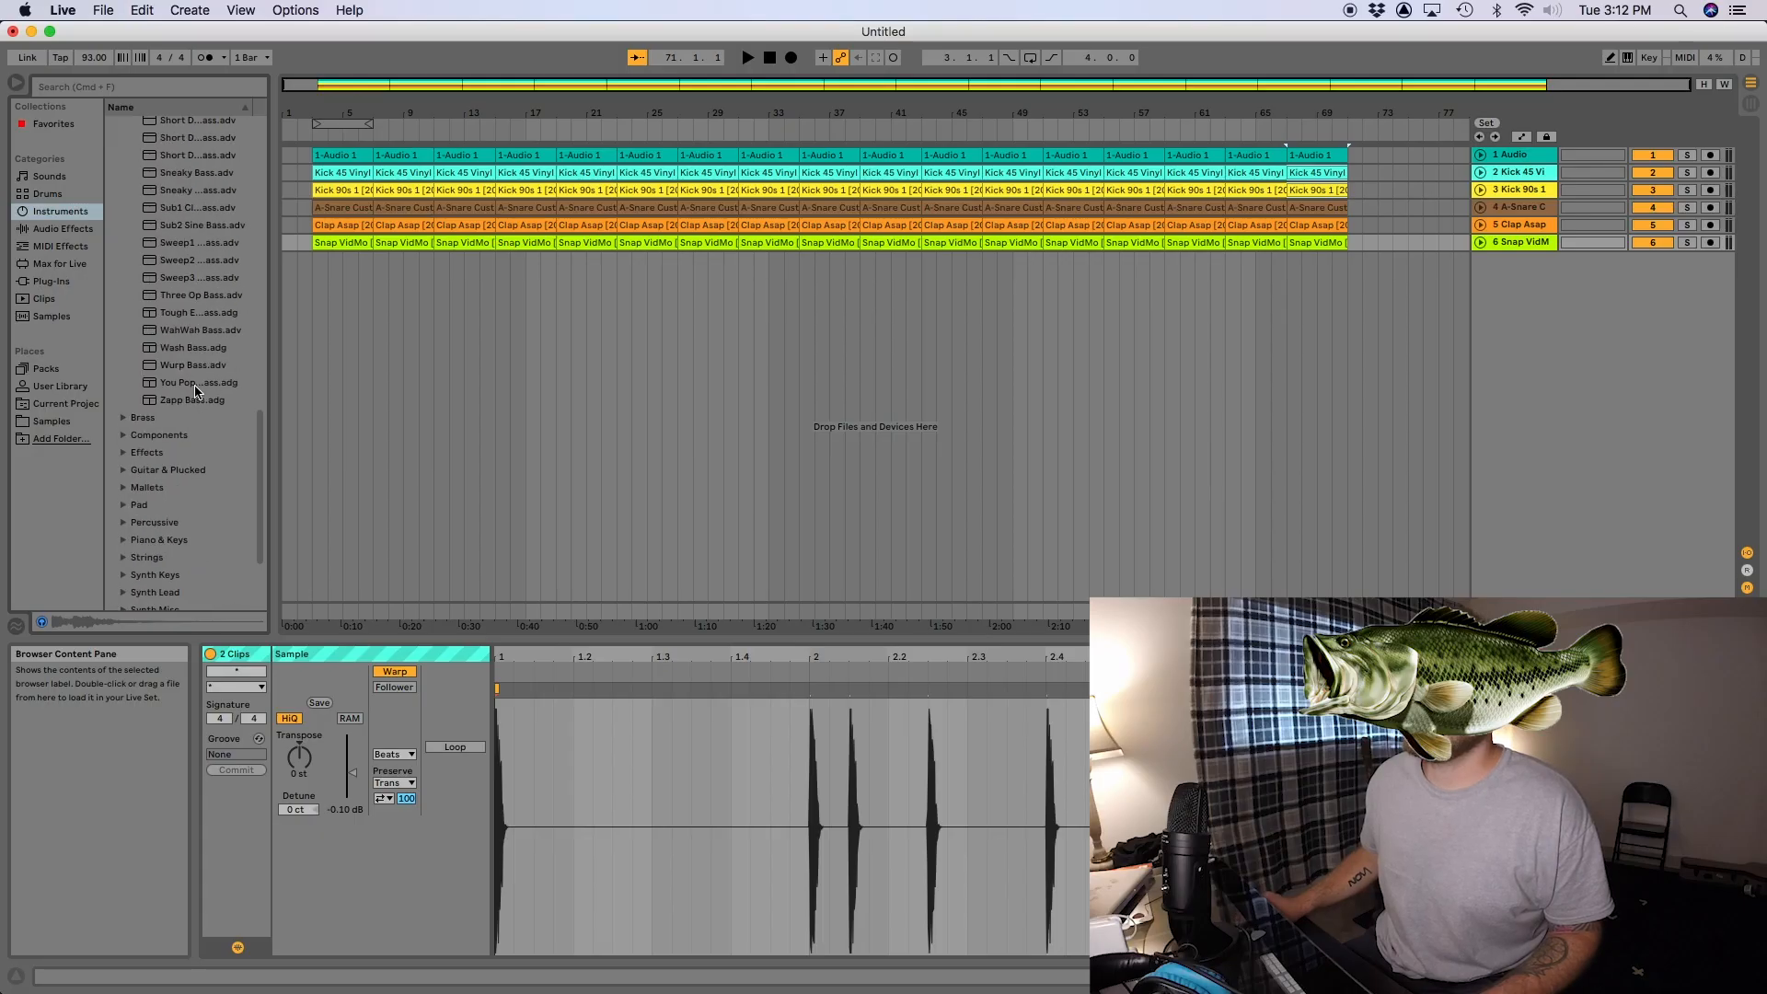
- Audition bass instrument presets such as WahWah Bass and Three Op Bass in the browser
click(209, 346)
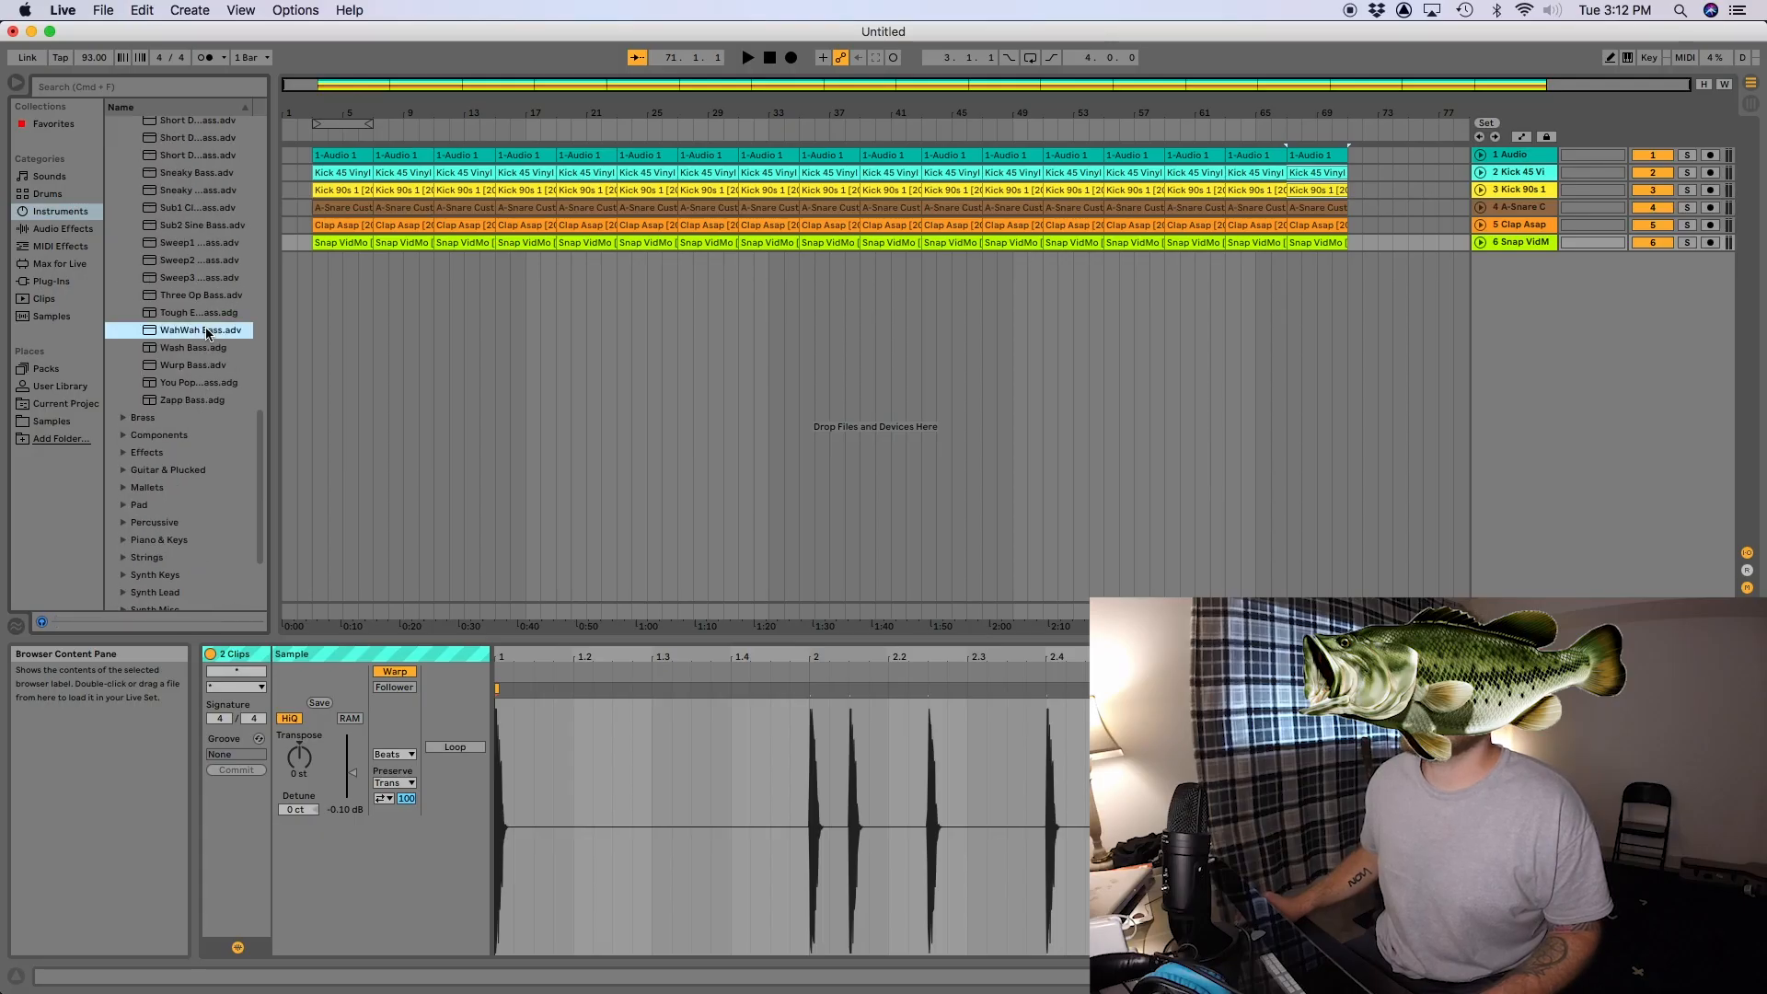
click(208, 399)
click(208, 295)
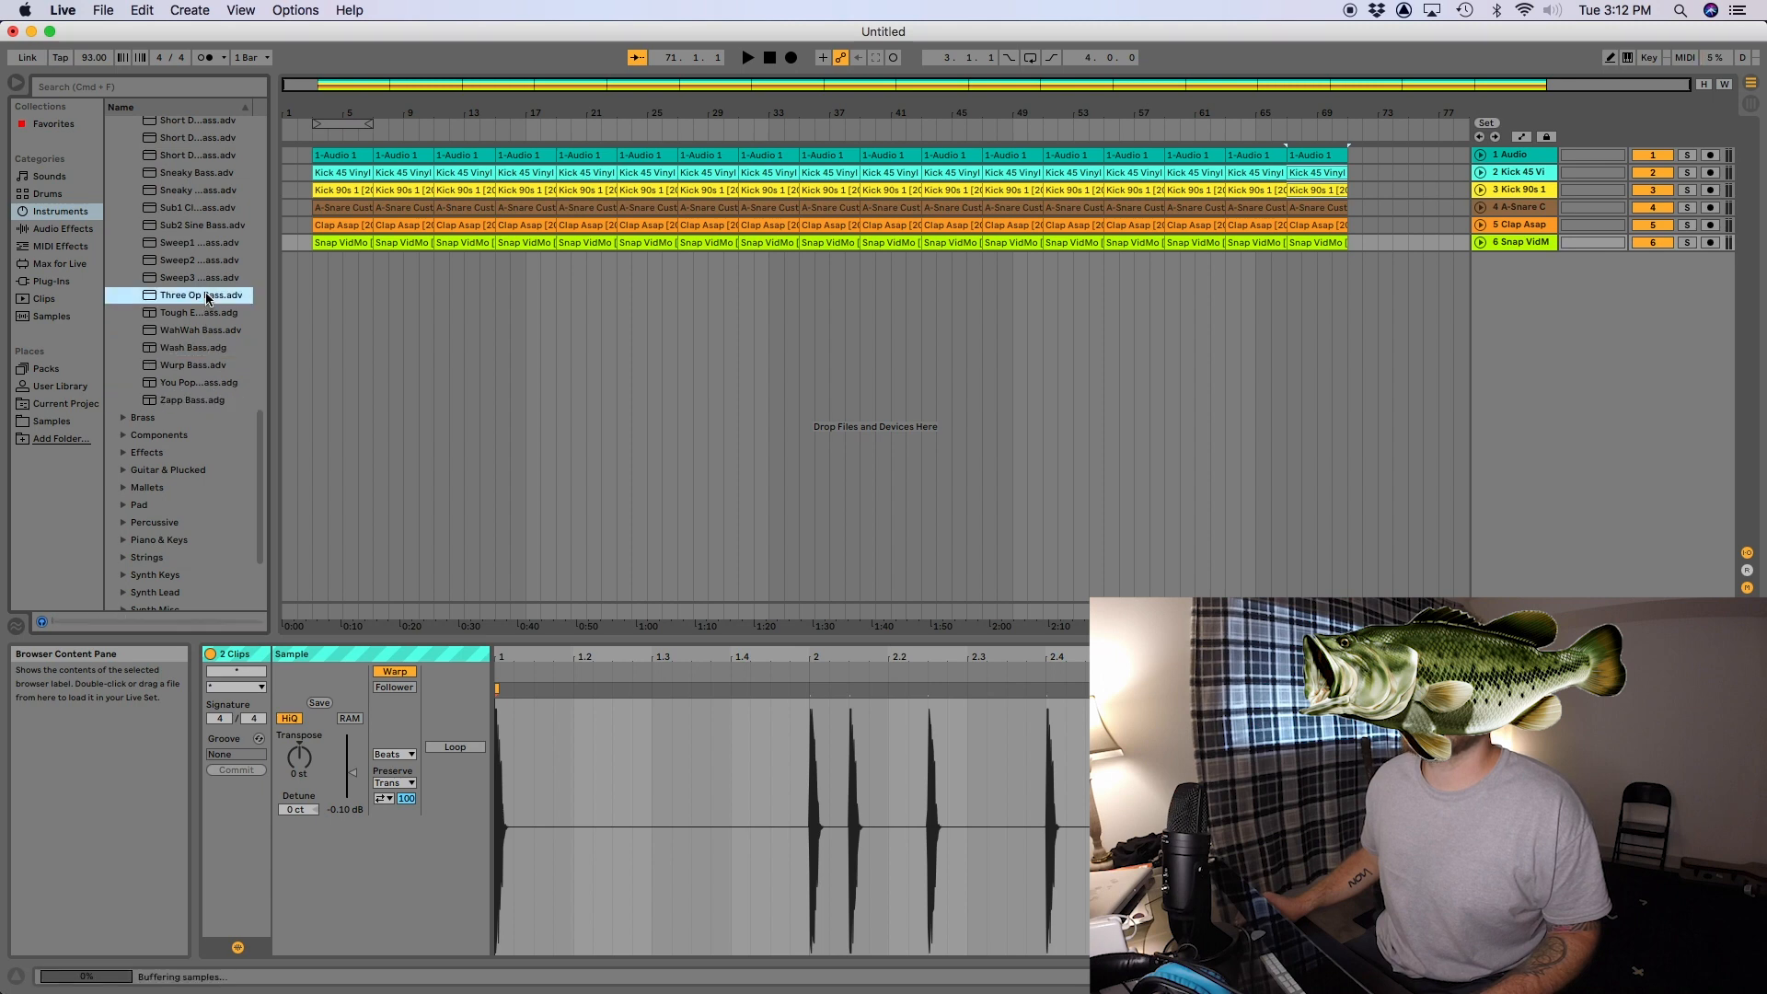
scroll(209, 331, up, 5)
scroll(210, 334, down, 3)
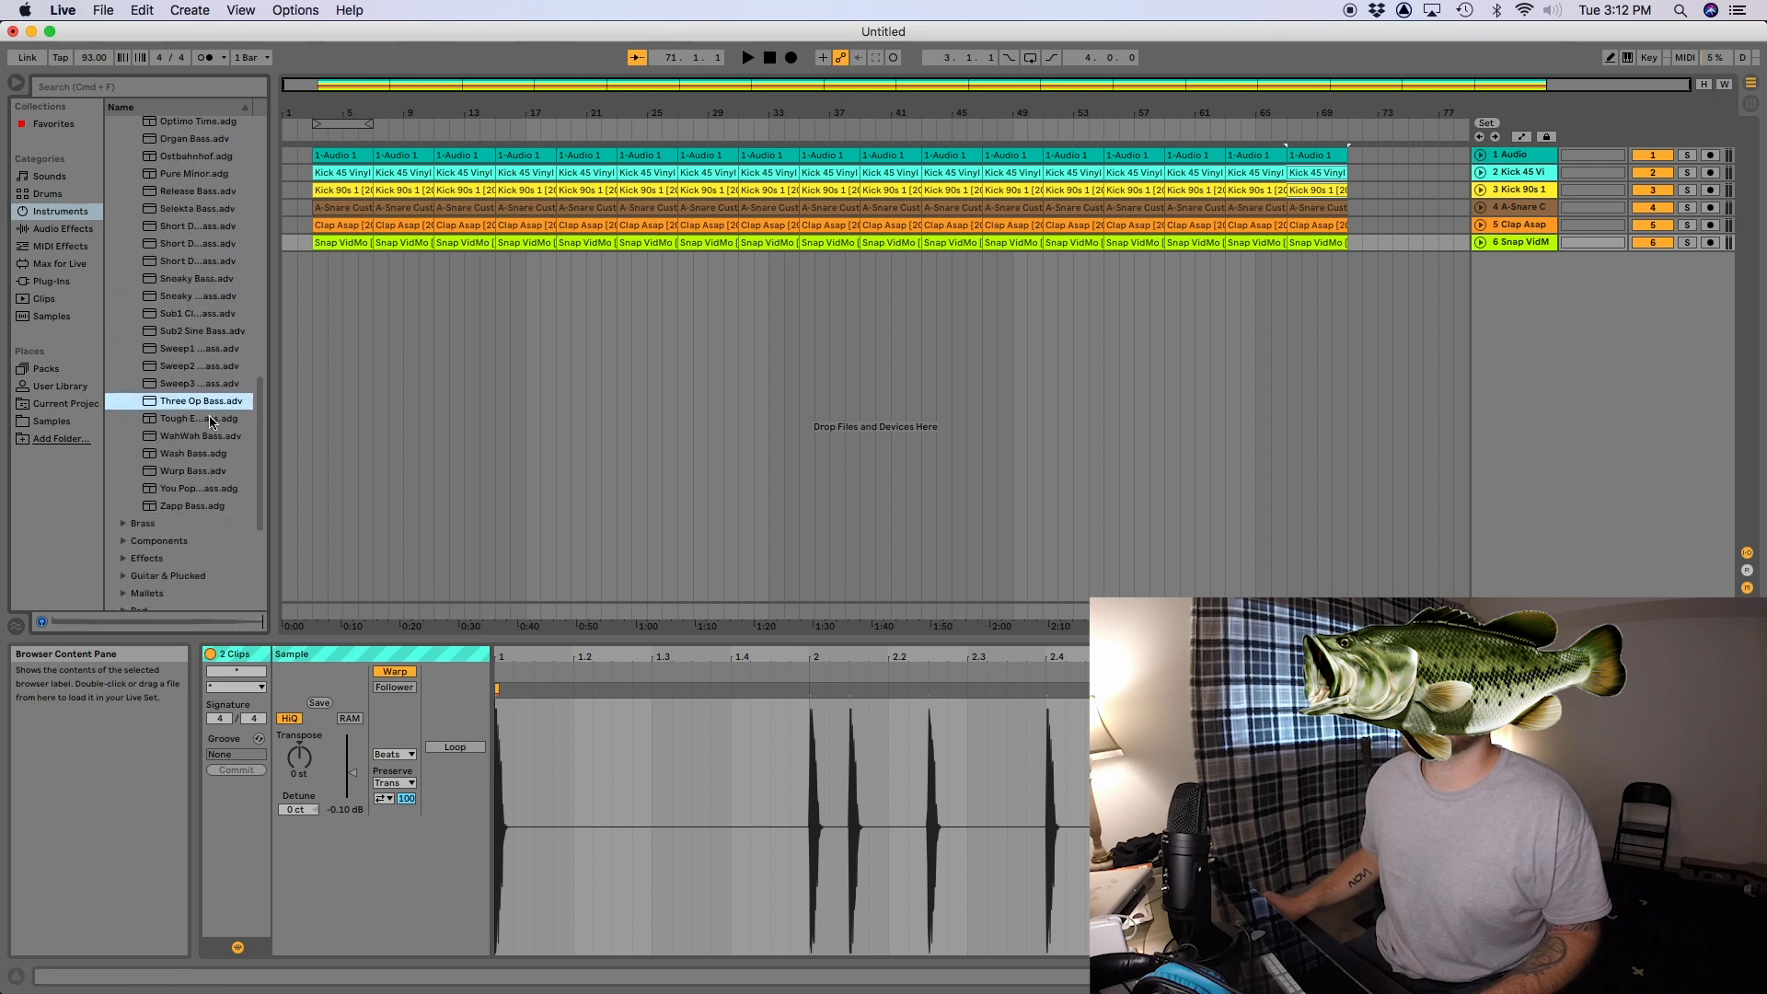
click(212, 418)
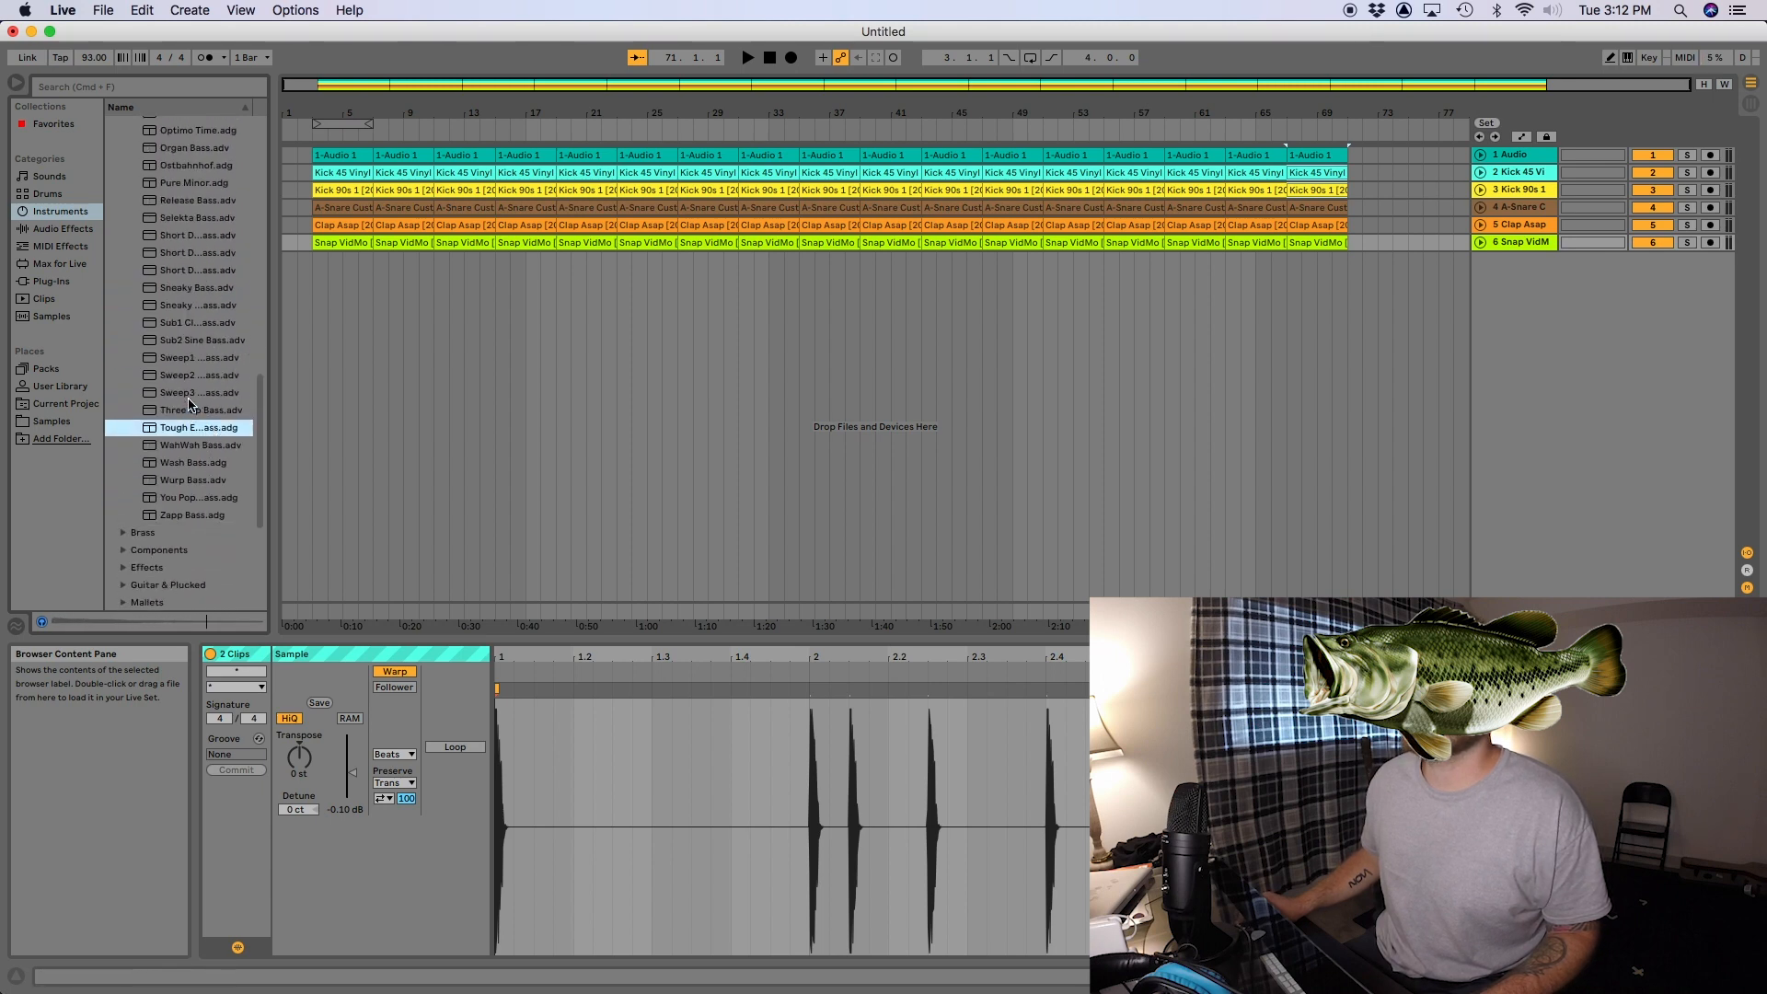
scroll(193, 396, up, 13)
- Load the Hip-Hop Sub Bass preset onto a new MIDI track and insert a MIDI clip over bars 3 to 7
click(200, 195)
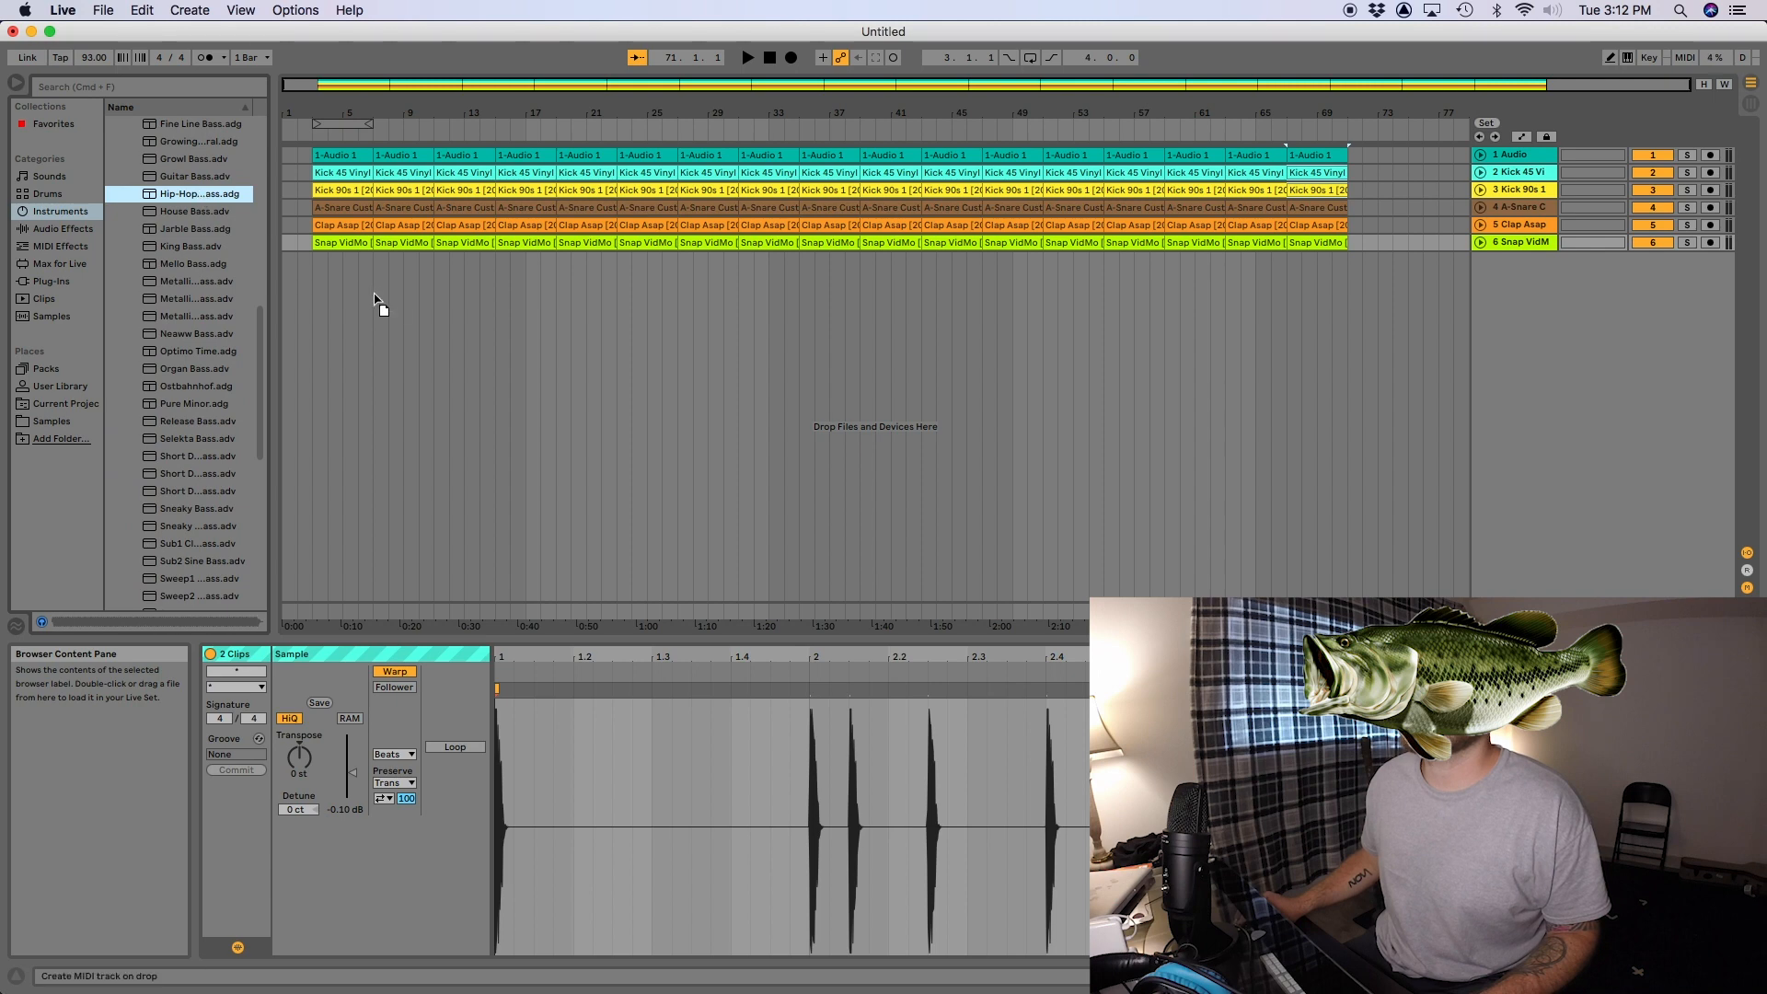
drag(378, 300, 706, 267)
click(113, 247)
drag(313, 276, 373, 276)
key(super+shift+m)
- Add a G-1 note at the clip's start, lengthen it, and consolidate the bass clip over bars 3 to 7
double_click(468, 800)
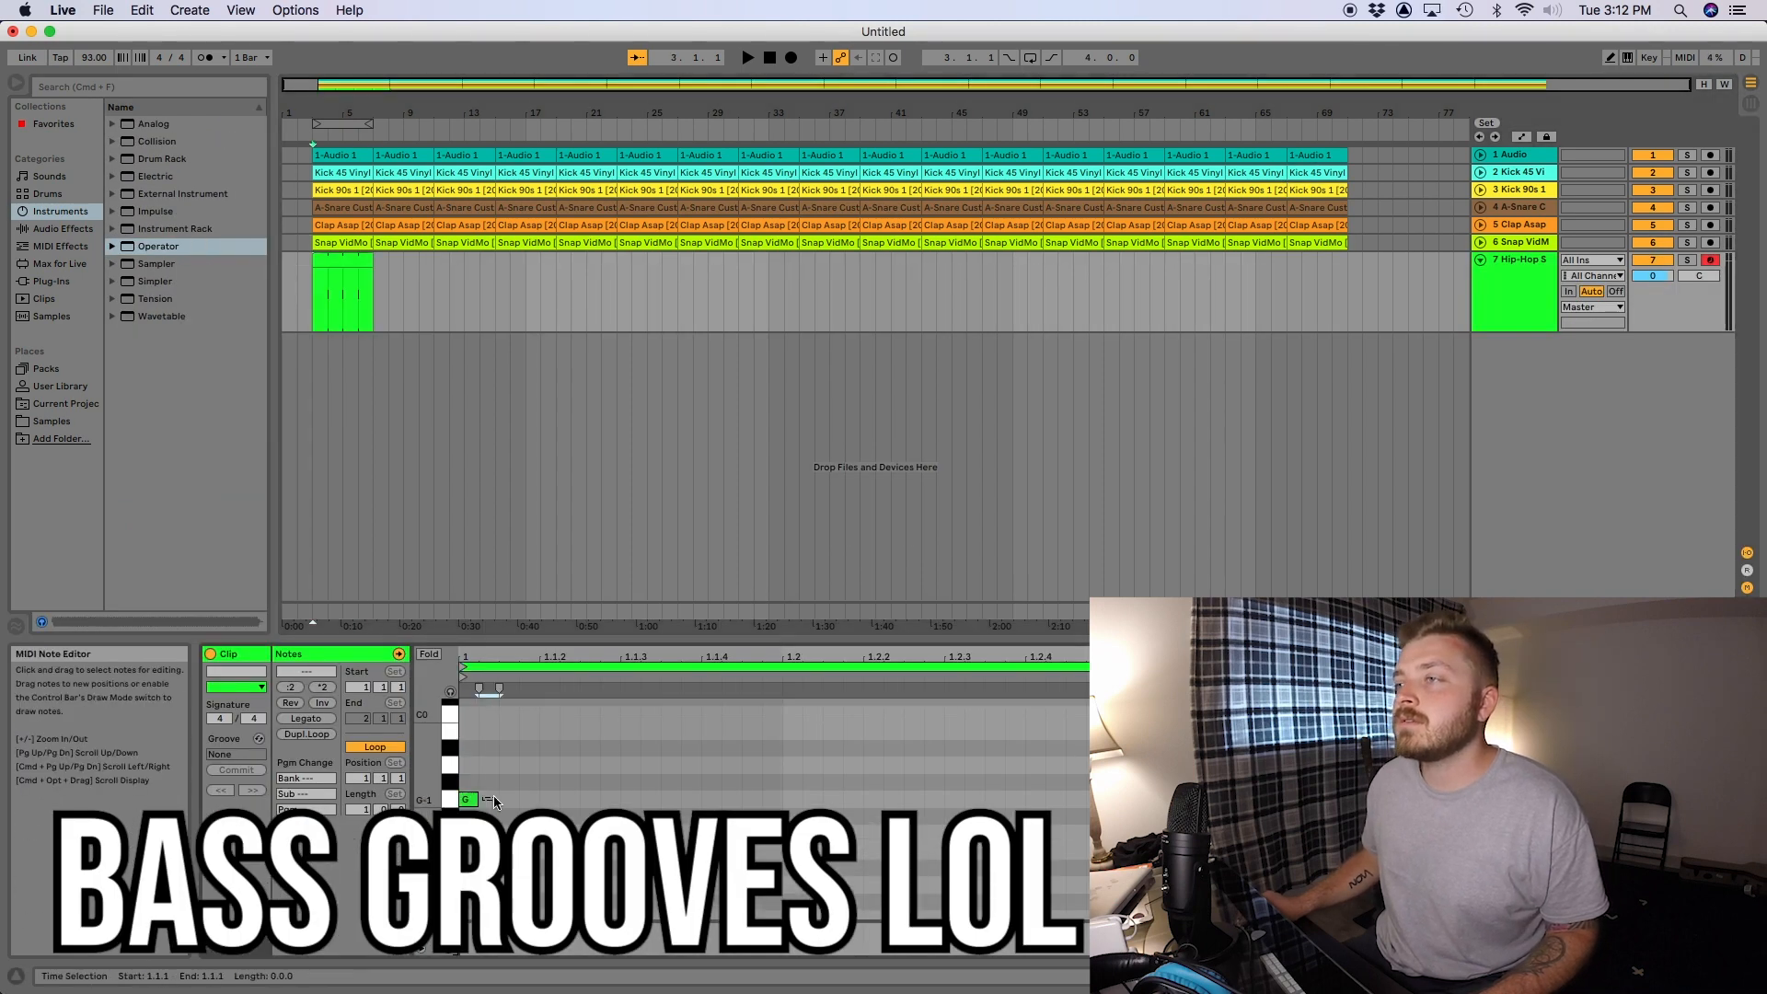
drag(477, 799, 782, 800)
click(331, 260)
key(super+j)
- Place a starting G note in the consolidated bass clip, solo the bass track and play it back
double_click(469, 797)
click(1687, 260)
drag(478, 797, 935, 727)
key(space)
key(space)
- Raise the bass note by two octaves and duplicate it twice along the clip
key(shift+Up)
key(shift+Up)
key(super+d)
key(super+d)
- Add a further bass note toward the end of the pattern, adjust its placement and length, and play the bass line
double_click(1501, 743)
drag(1536, 743, 1618, 720)
drag(1684, 719, 1752, 720)
click(314, 295)
key(space)
- Transpose all bass notes down an octave so they span G0 to D1
click(709, 765)
key(super+a)
key(shift+Down)
key(Up)
key(Up)
key(Down)
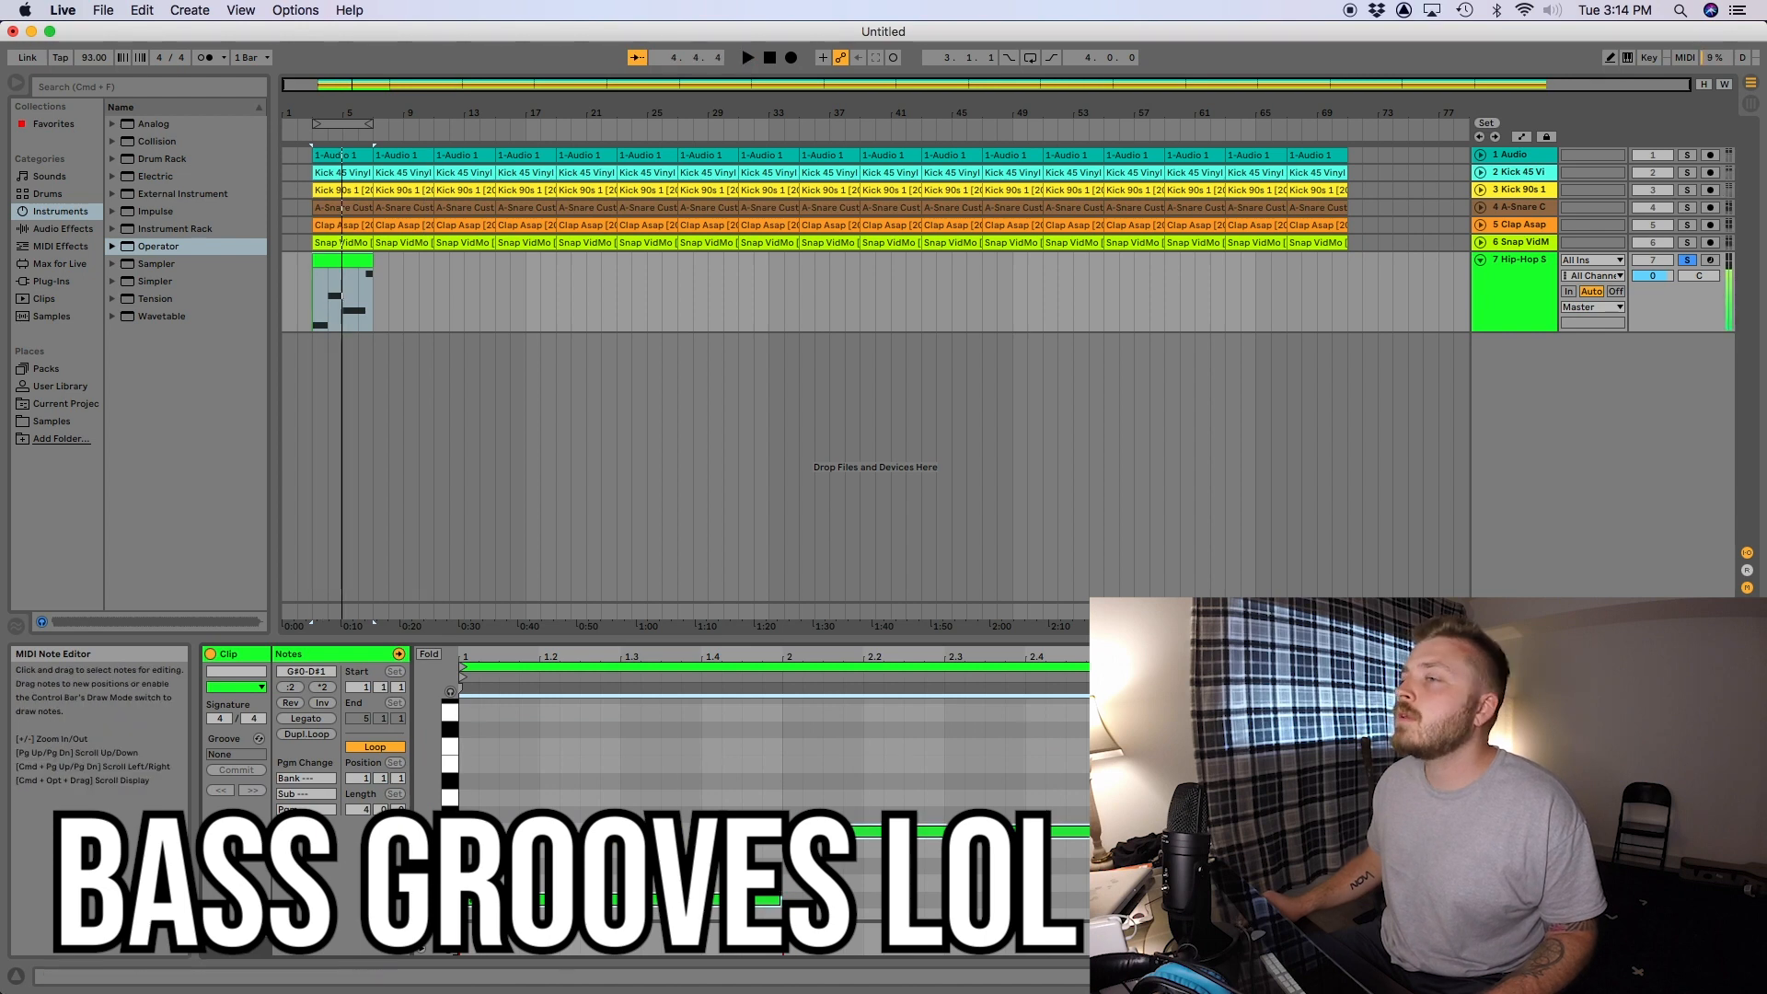
key(Down)
- Unsolo the bass track and play the bass line with the full beat
click(1685, 261)
key(space)
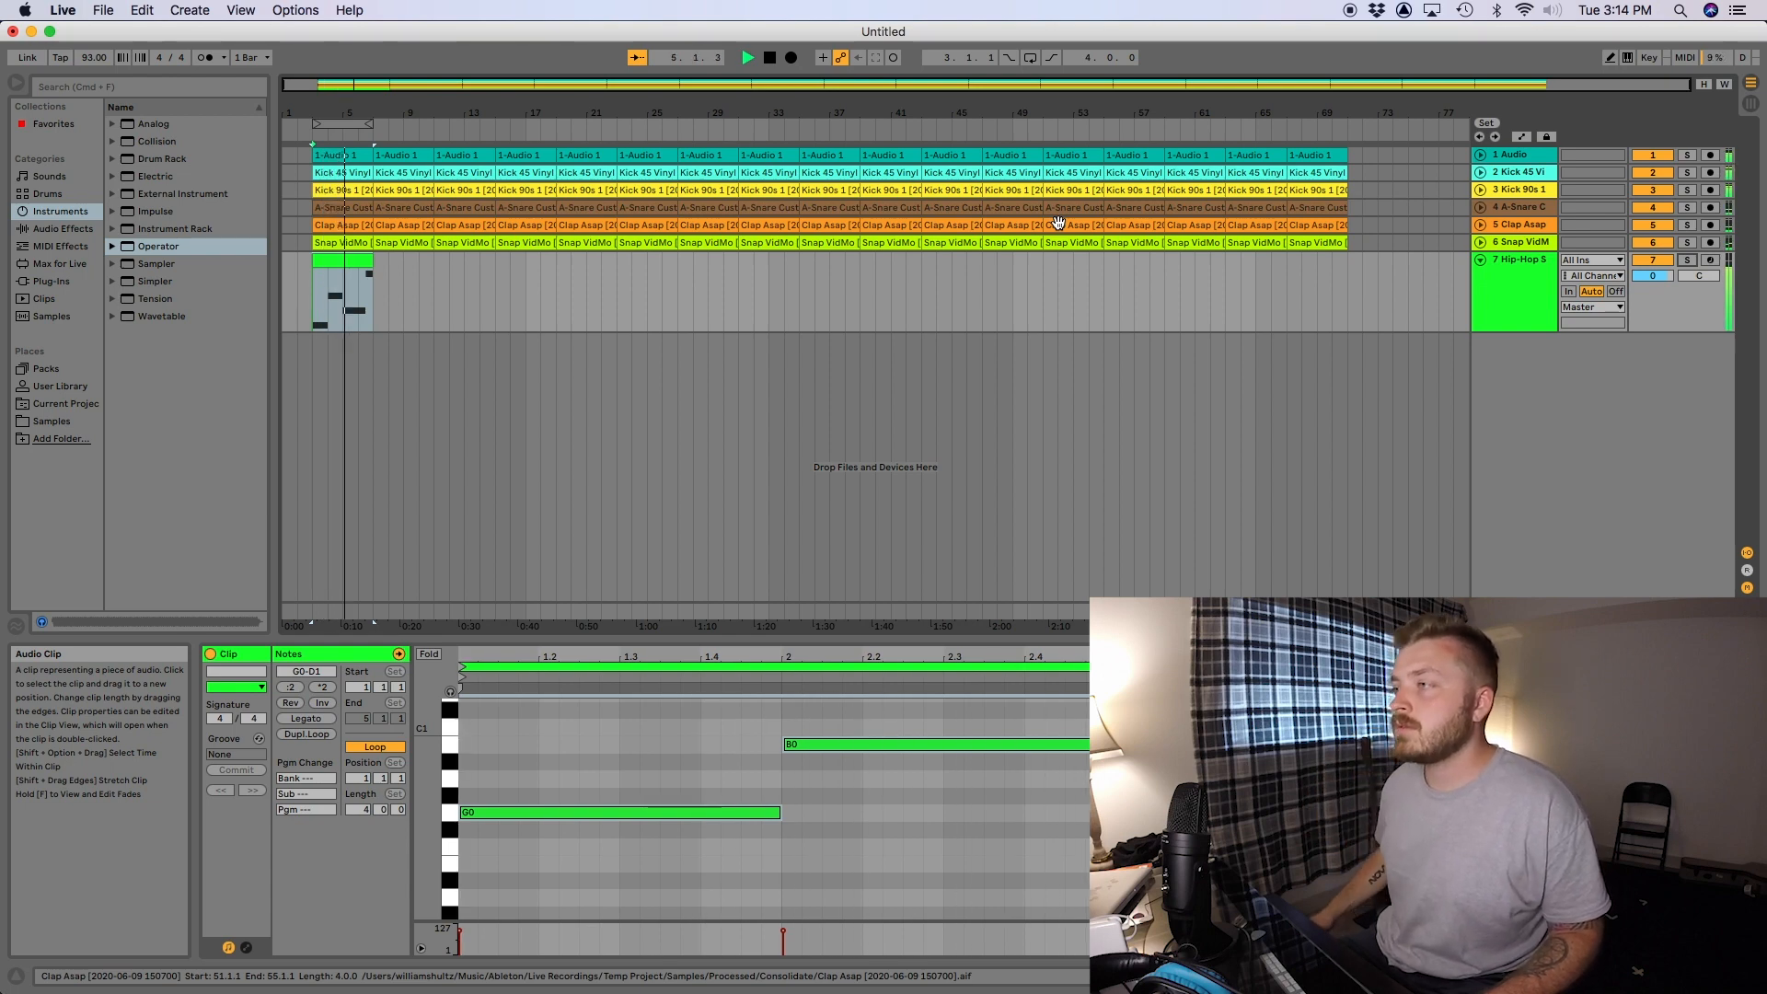
scroll(774, 760, up, 3)
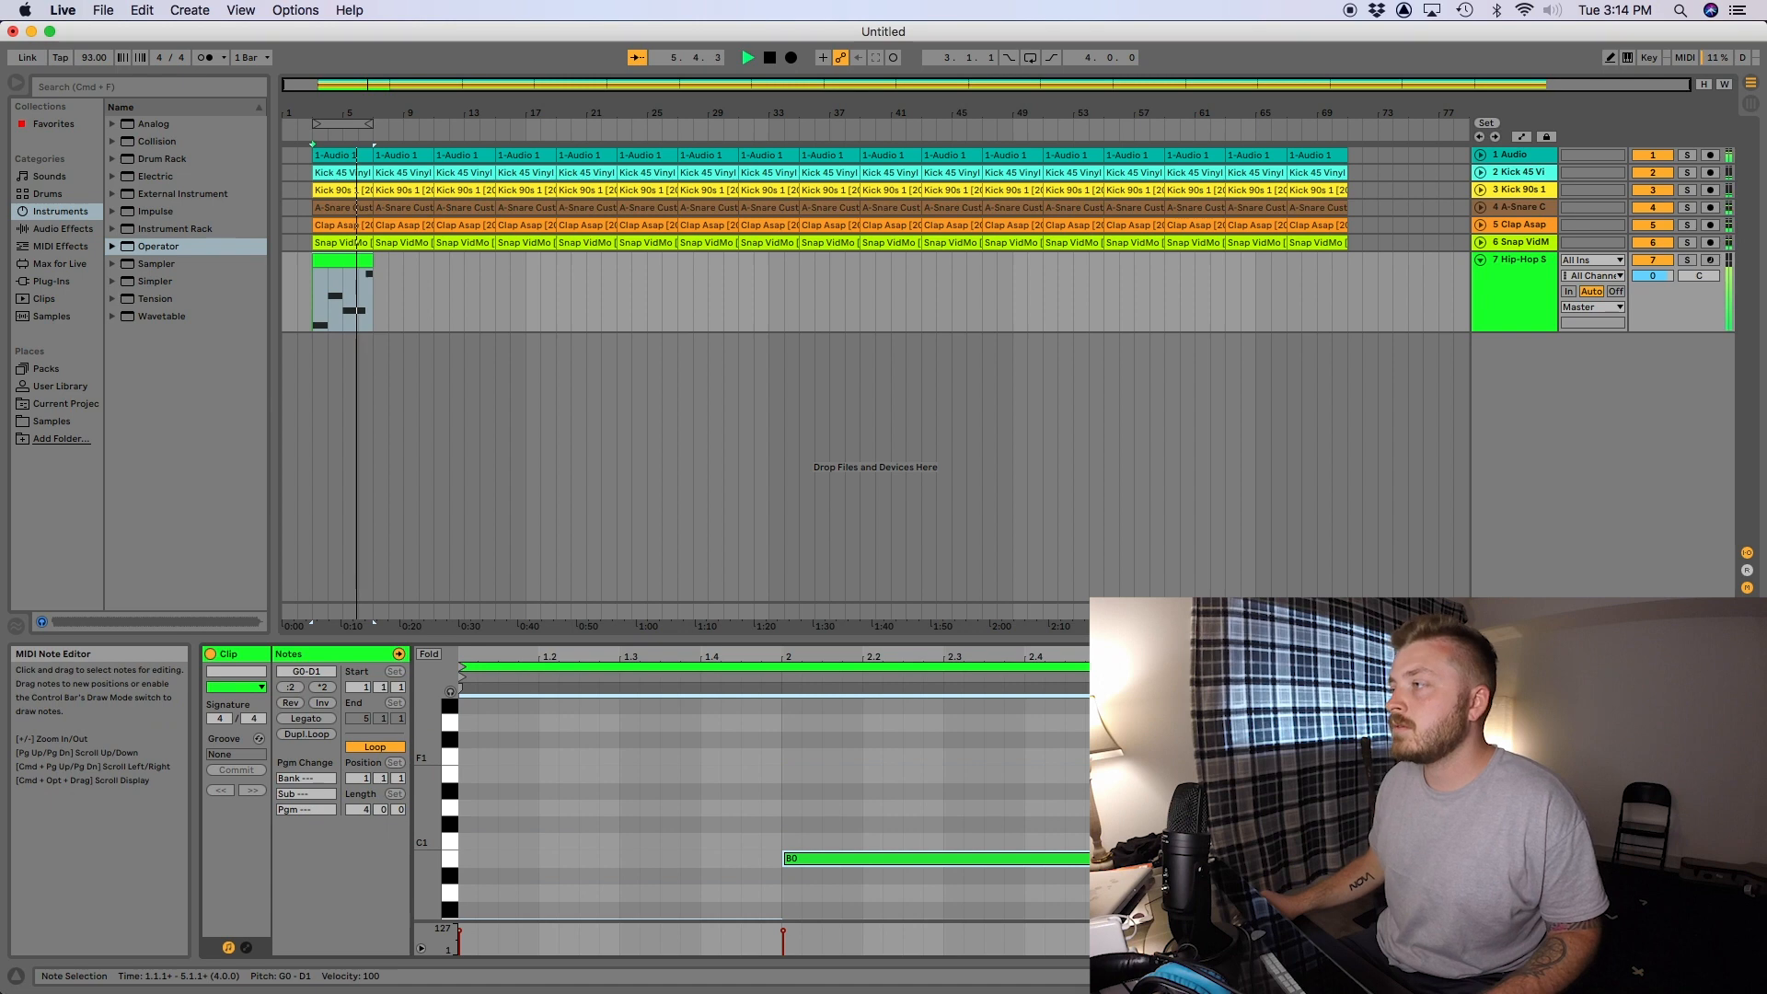
scroll(774, 760, down, 1)
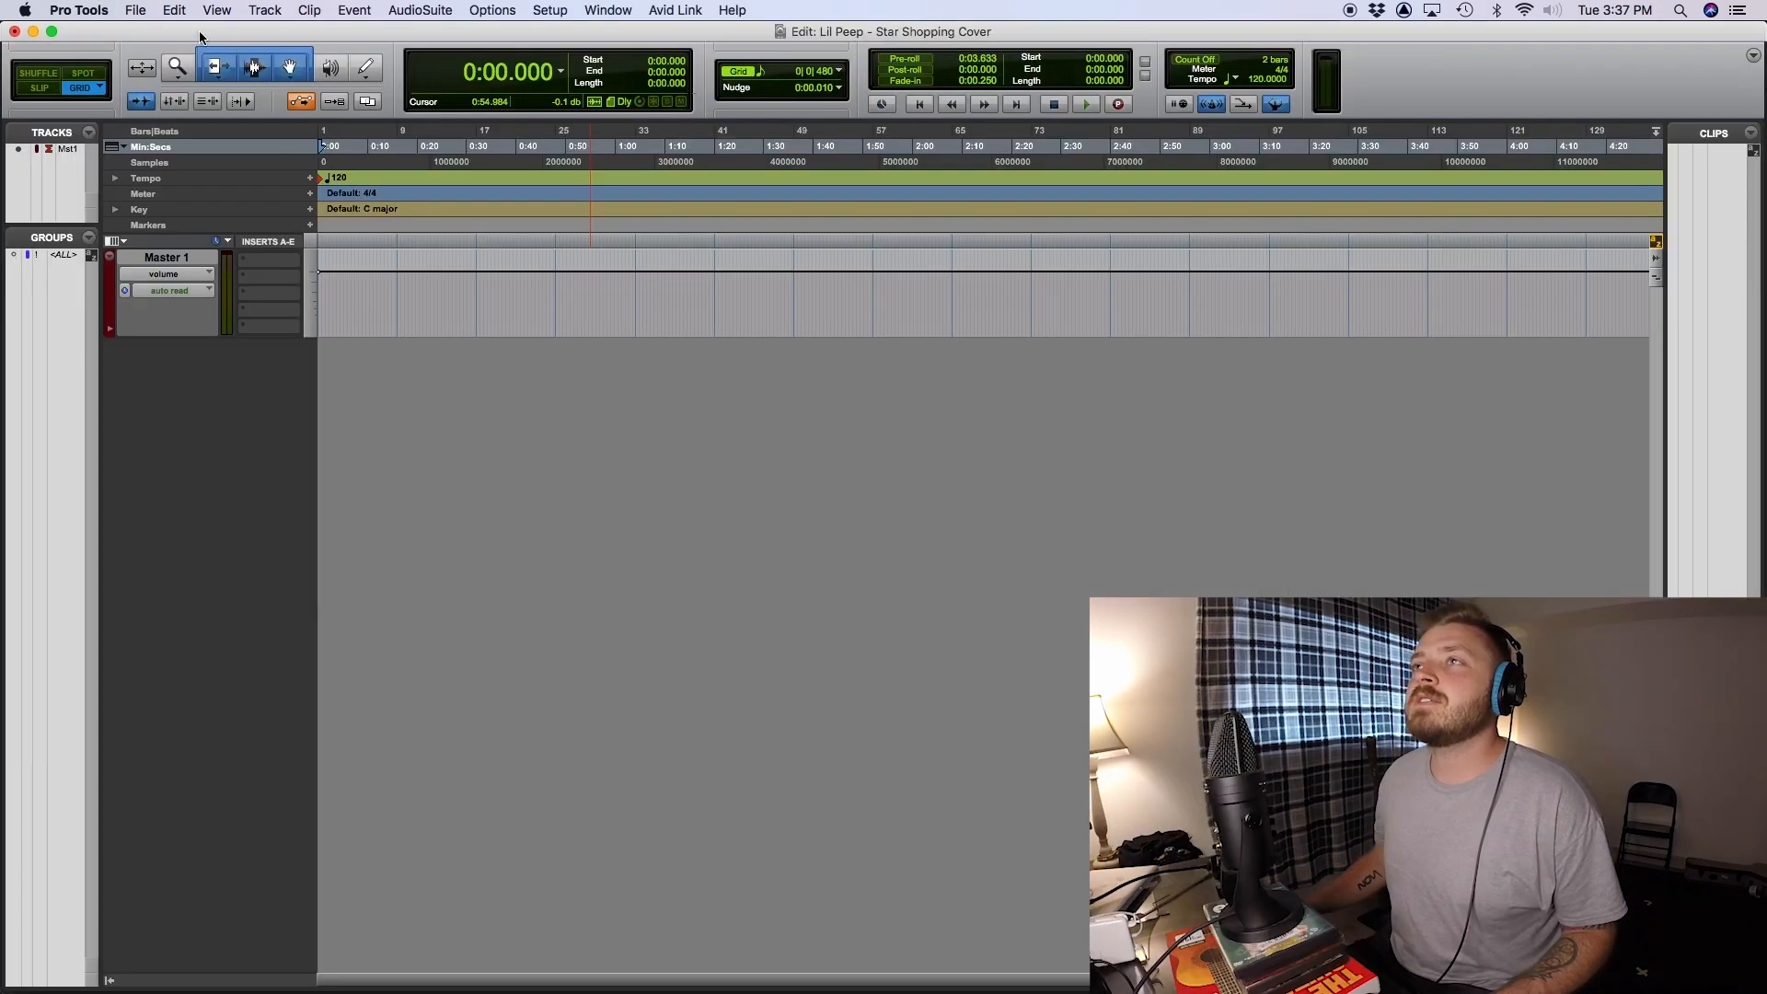
- Switch to Pro Tools and open the audio import at the Lil Peep - Star Shopping folder of exported stems
click(133, 10)
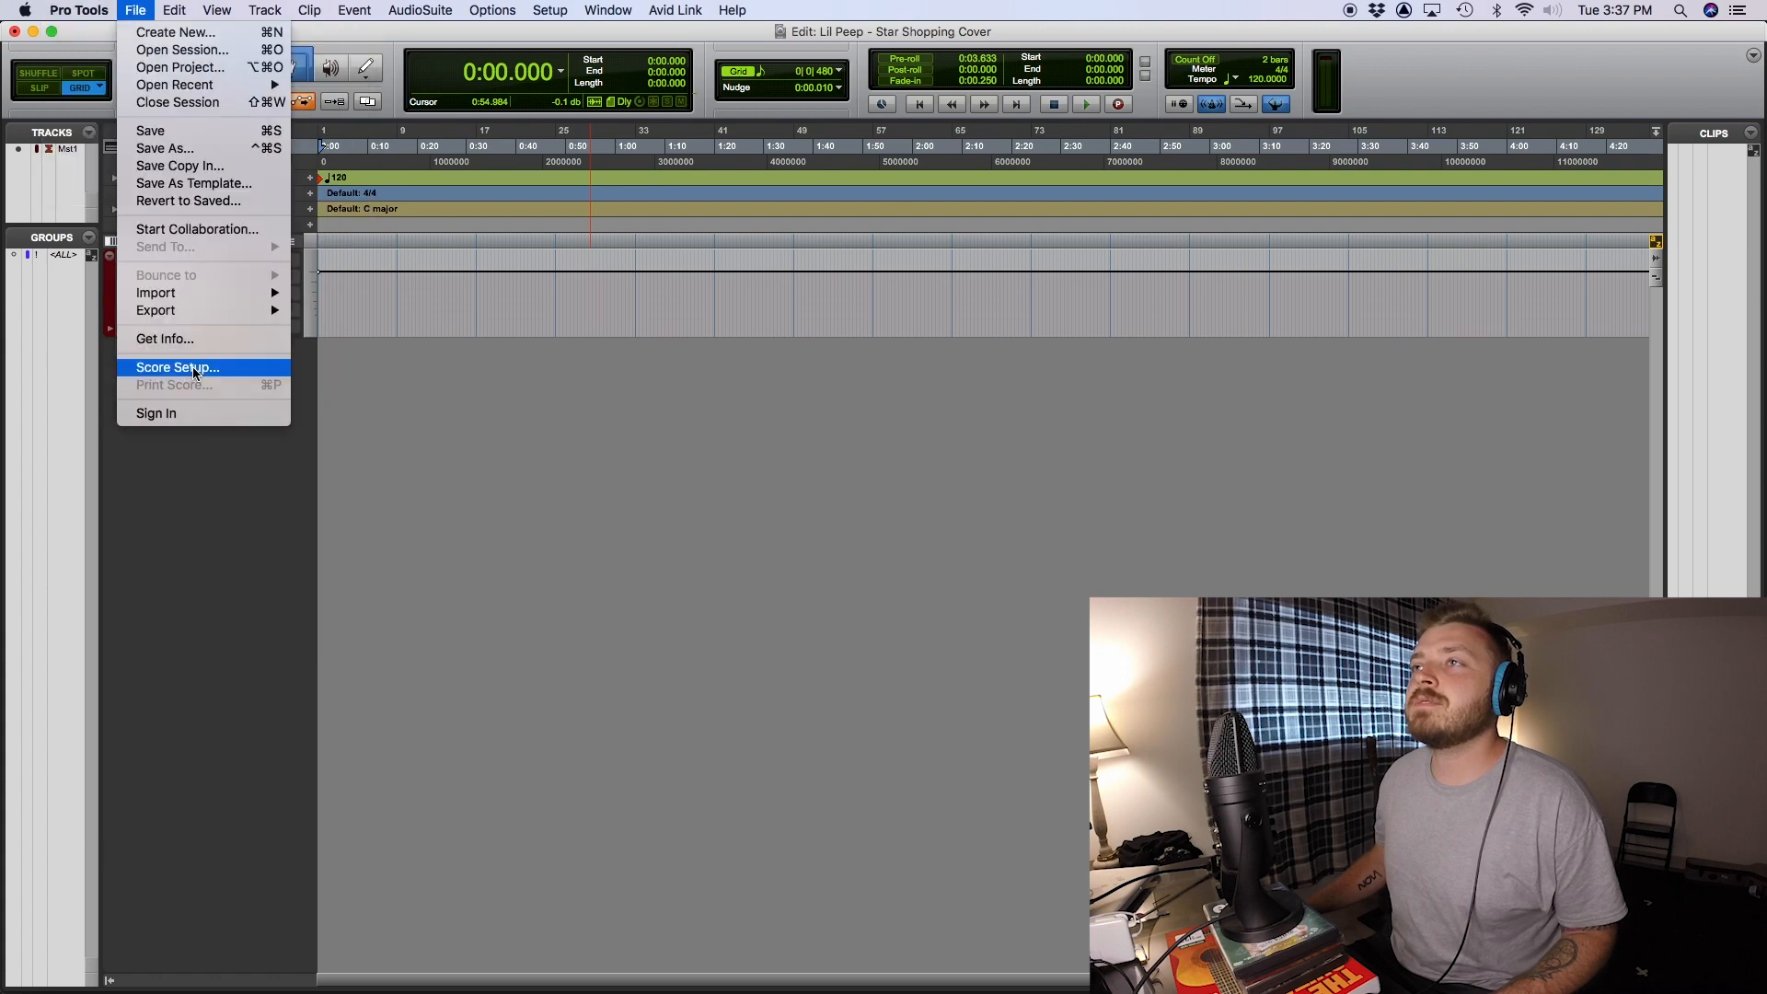
mouse_move(180, 300)
click(359, 320)
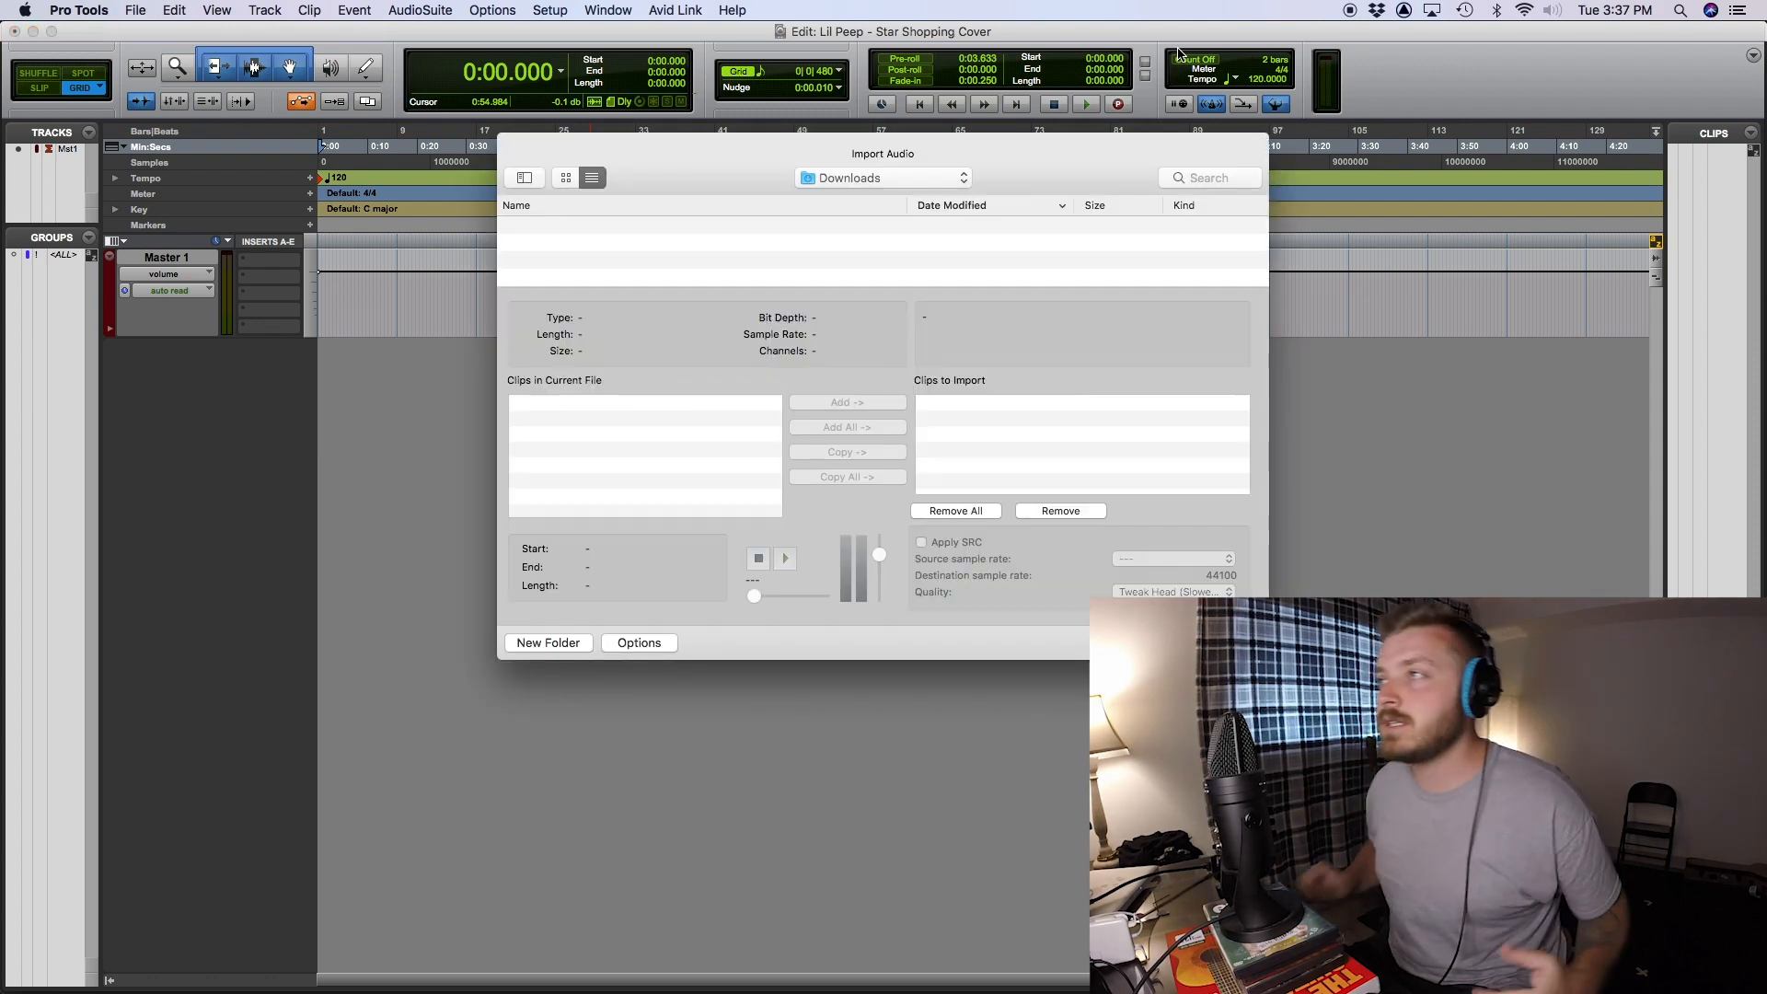
click(930, 175)
click(981, 615)
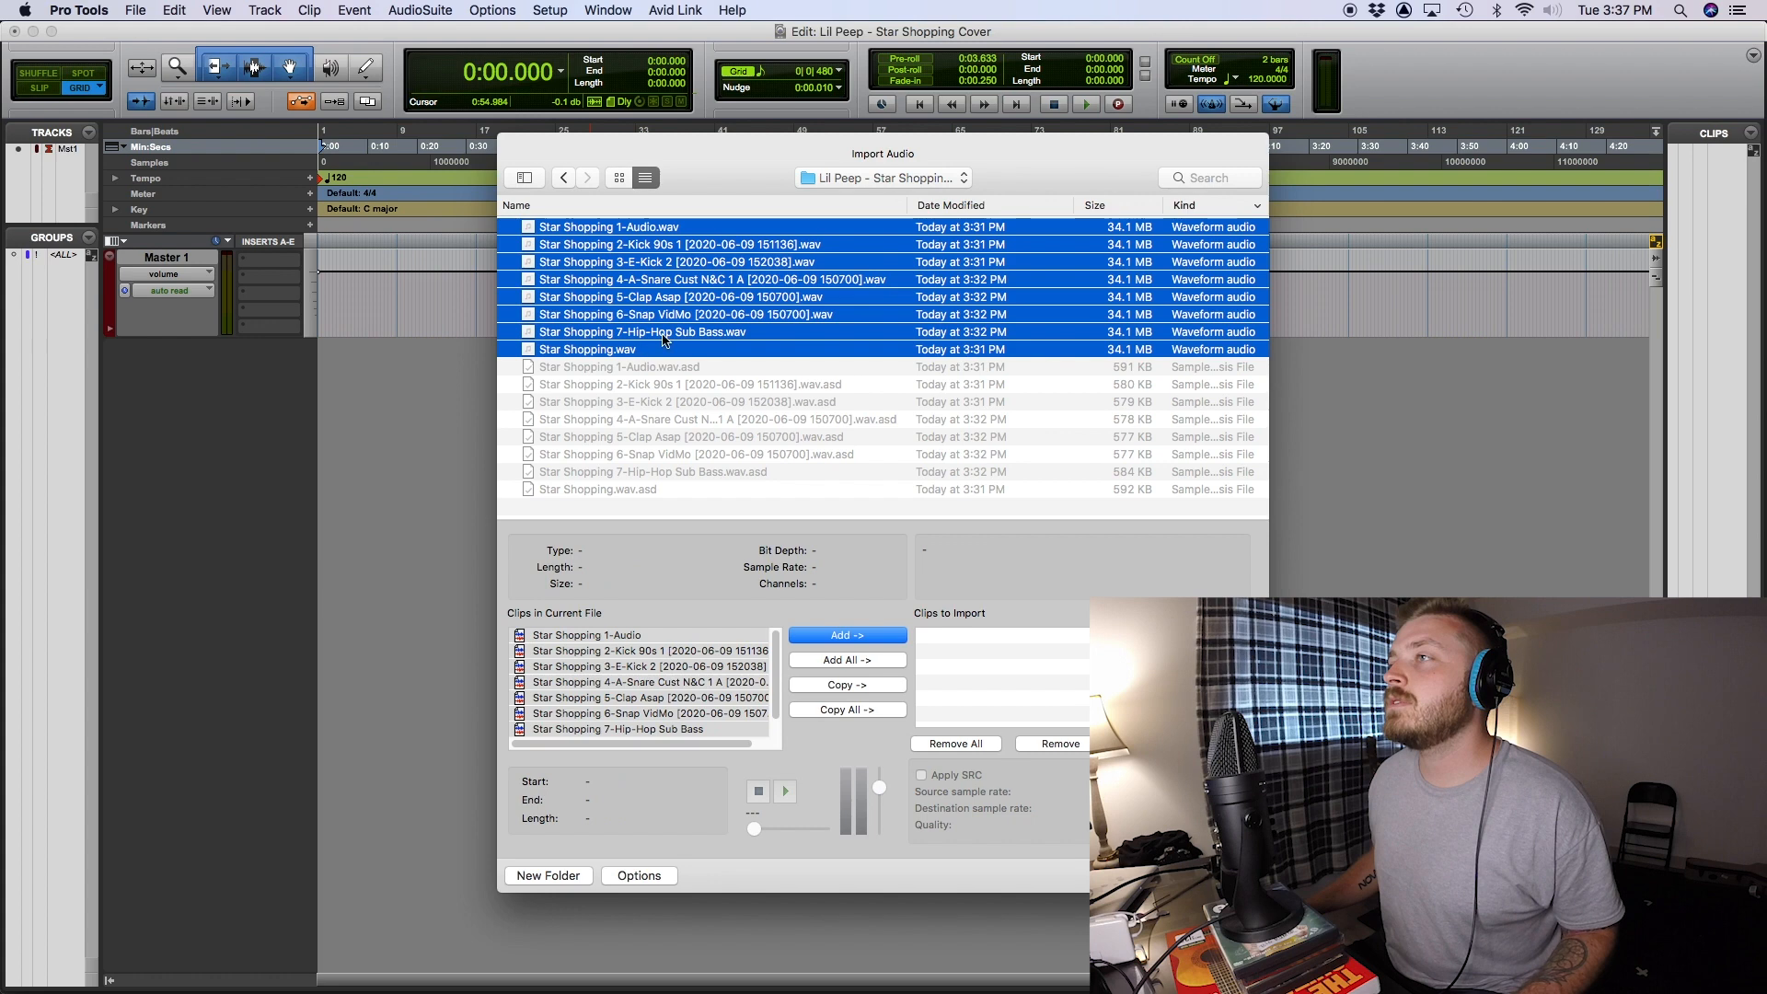
- Import the selected Star Shopping stems onto new tracks named GTR, Kick 1, Kick 2, Snare, Clap, Thanos and Bass
click(850, 637)
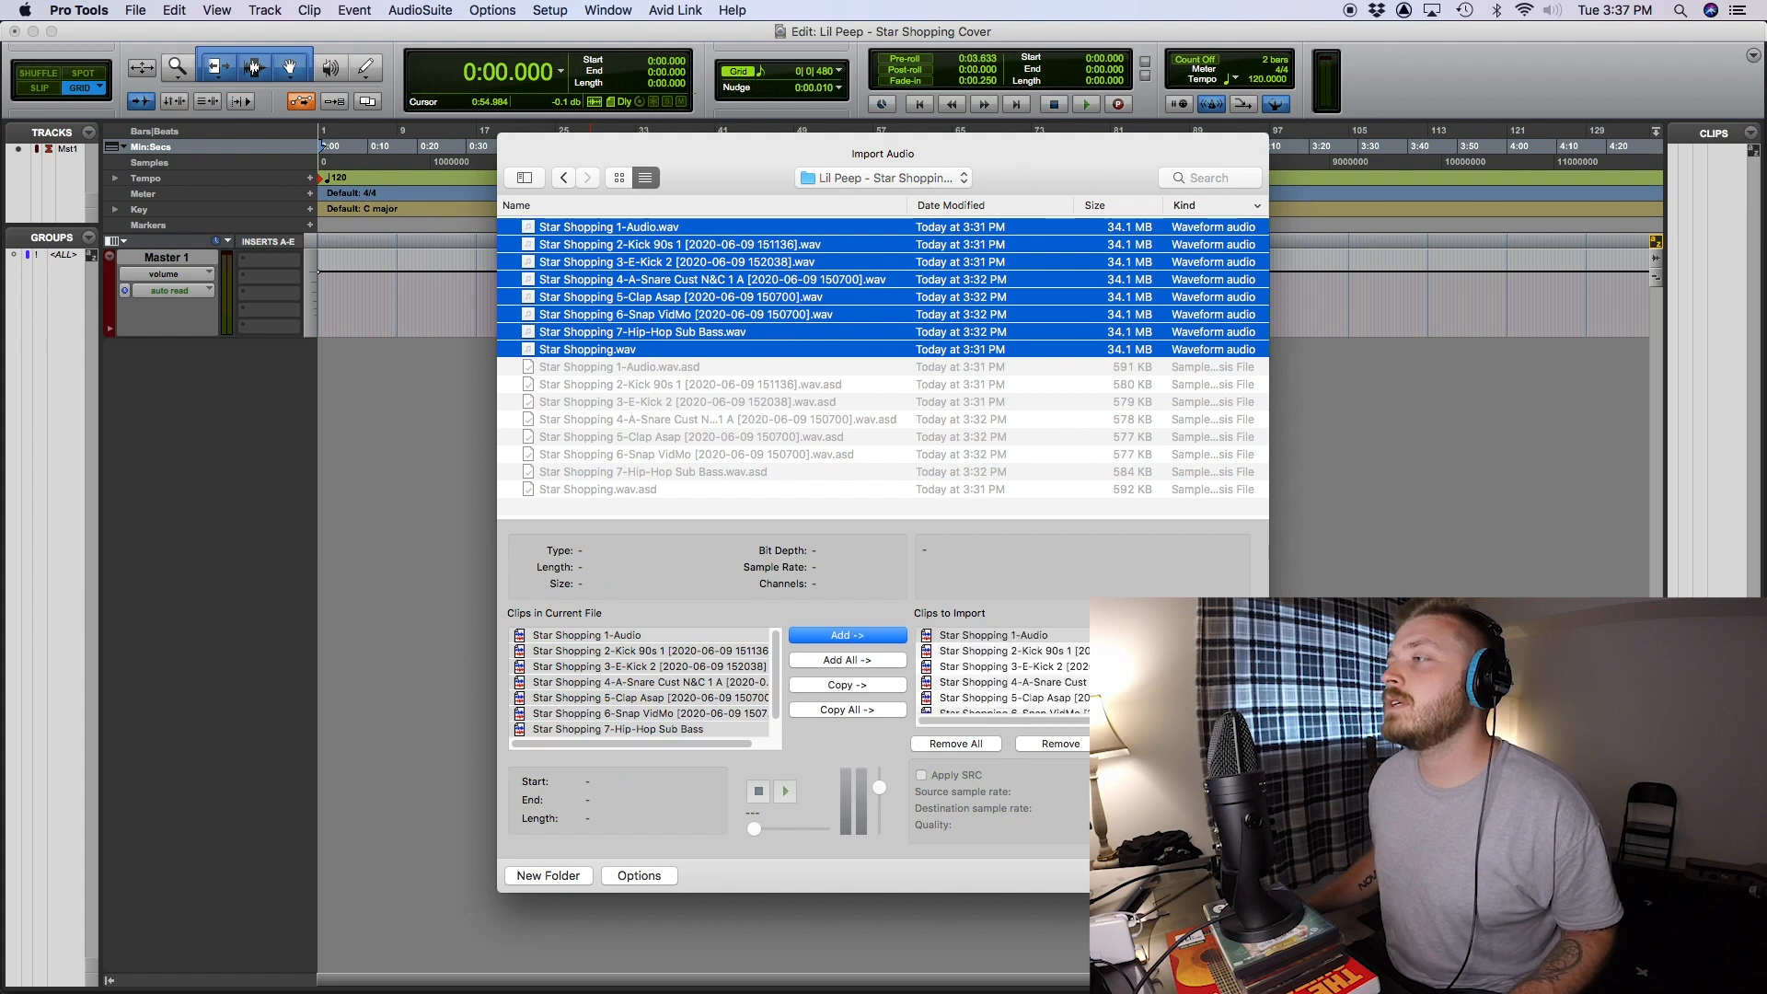
click(1227, 875)
click(935, 436)
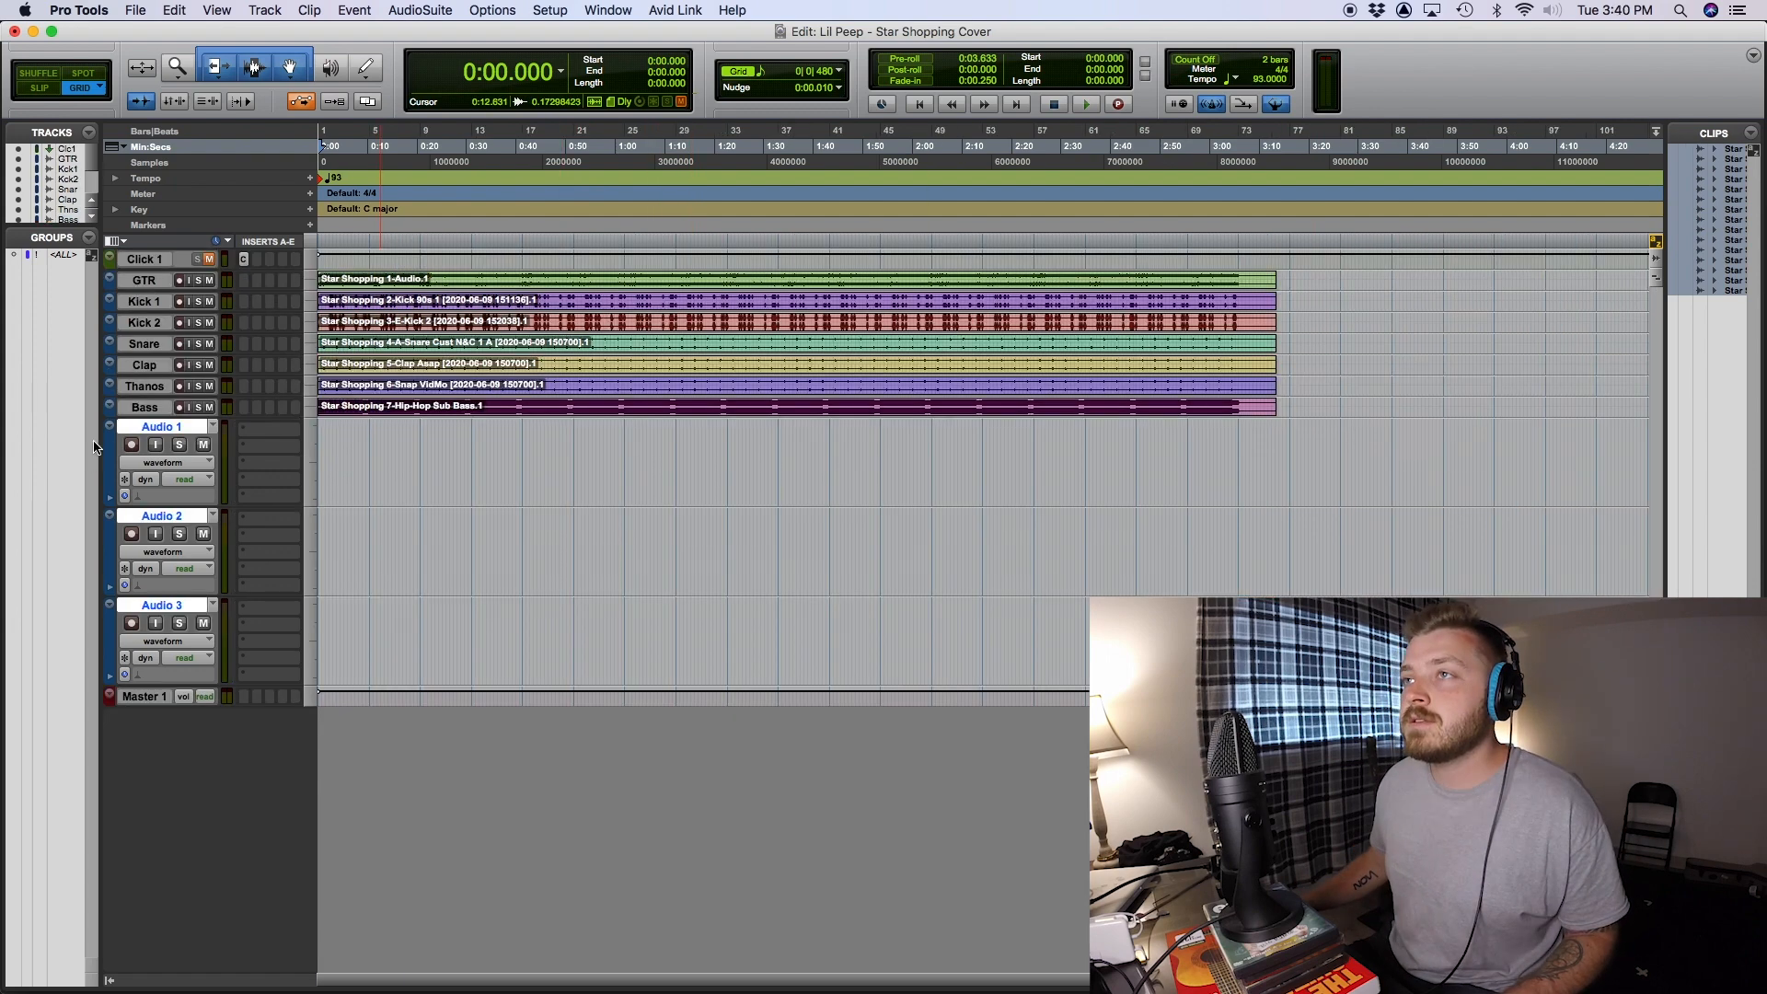
double_click(167, 427)
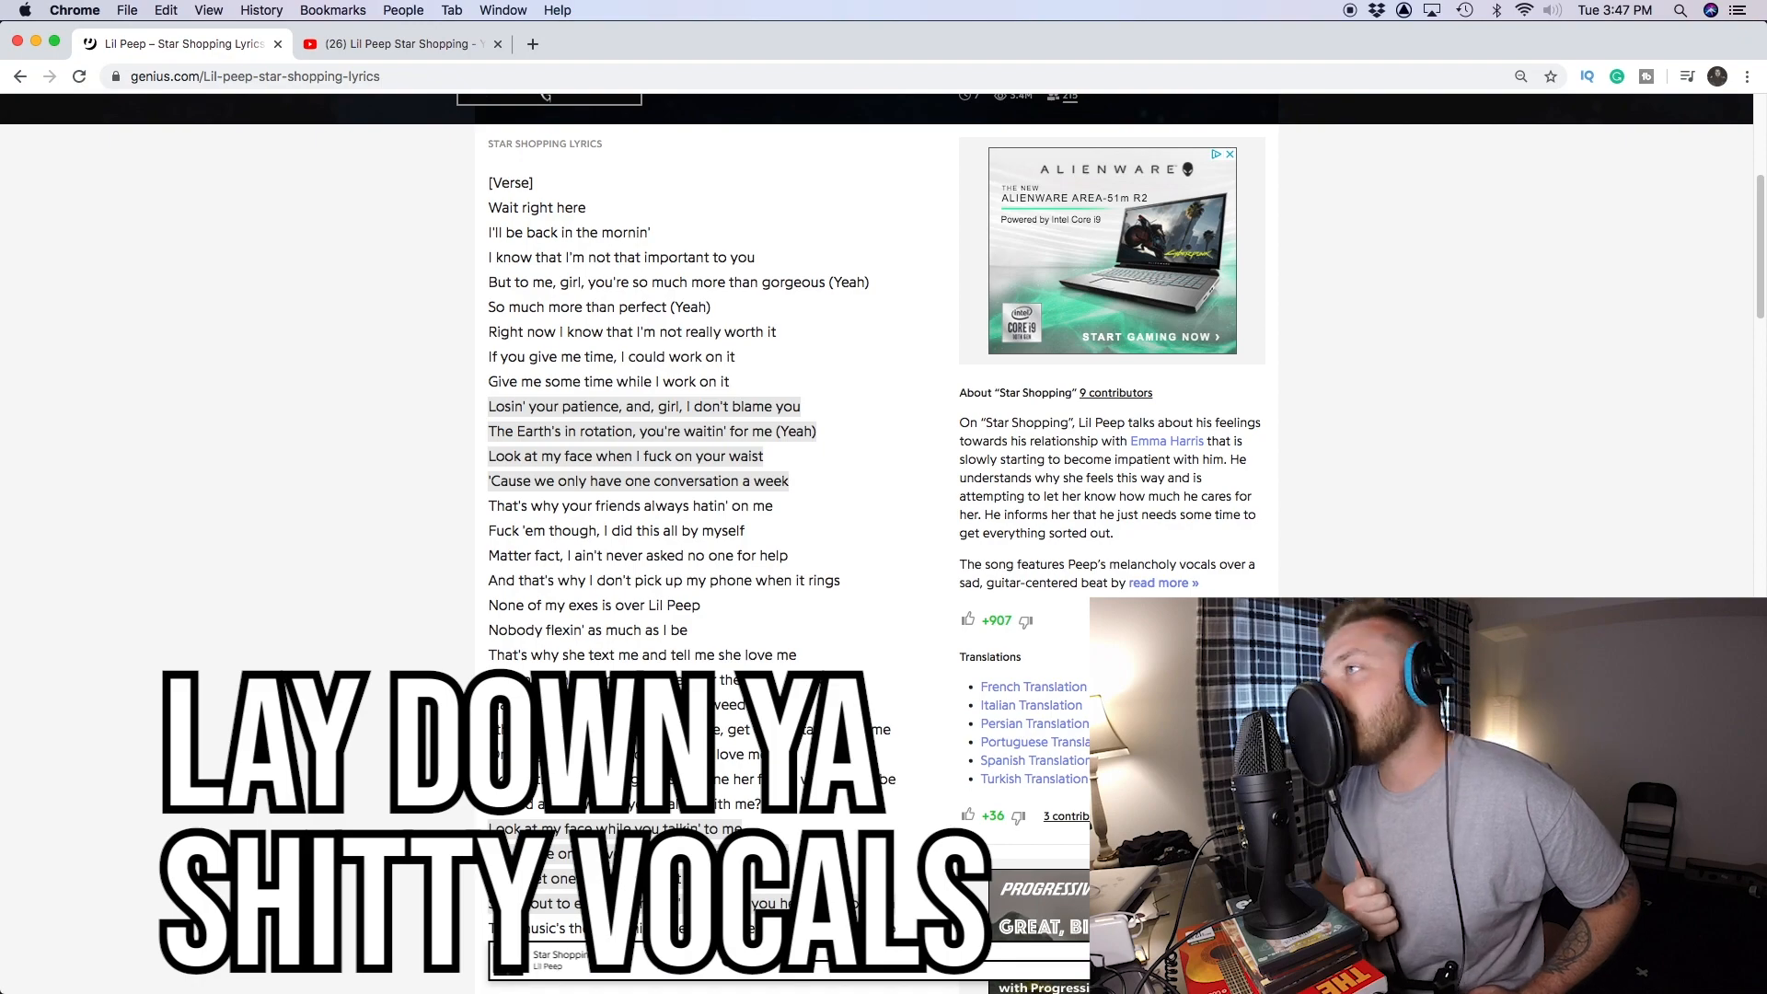
click(1075, 954)
click(1005, 959)
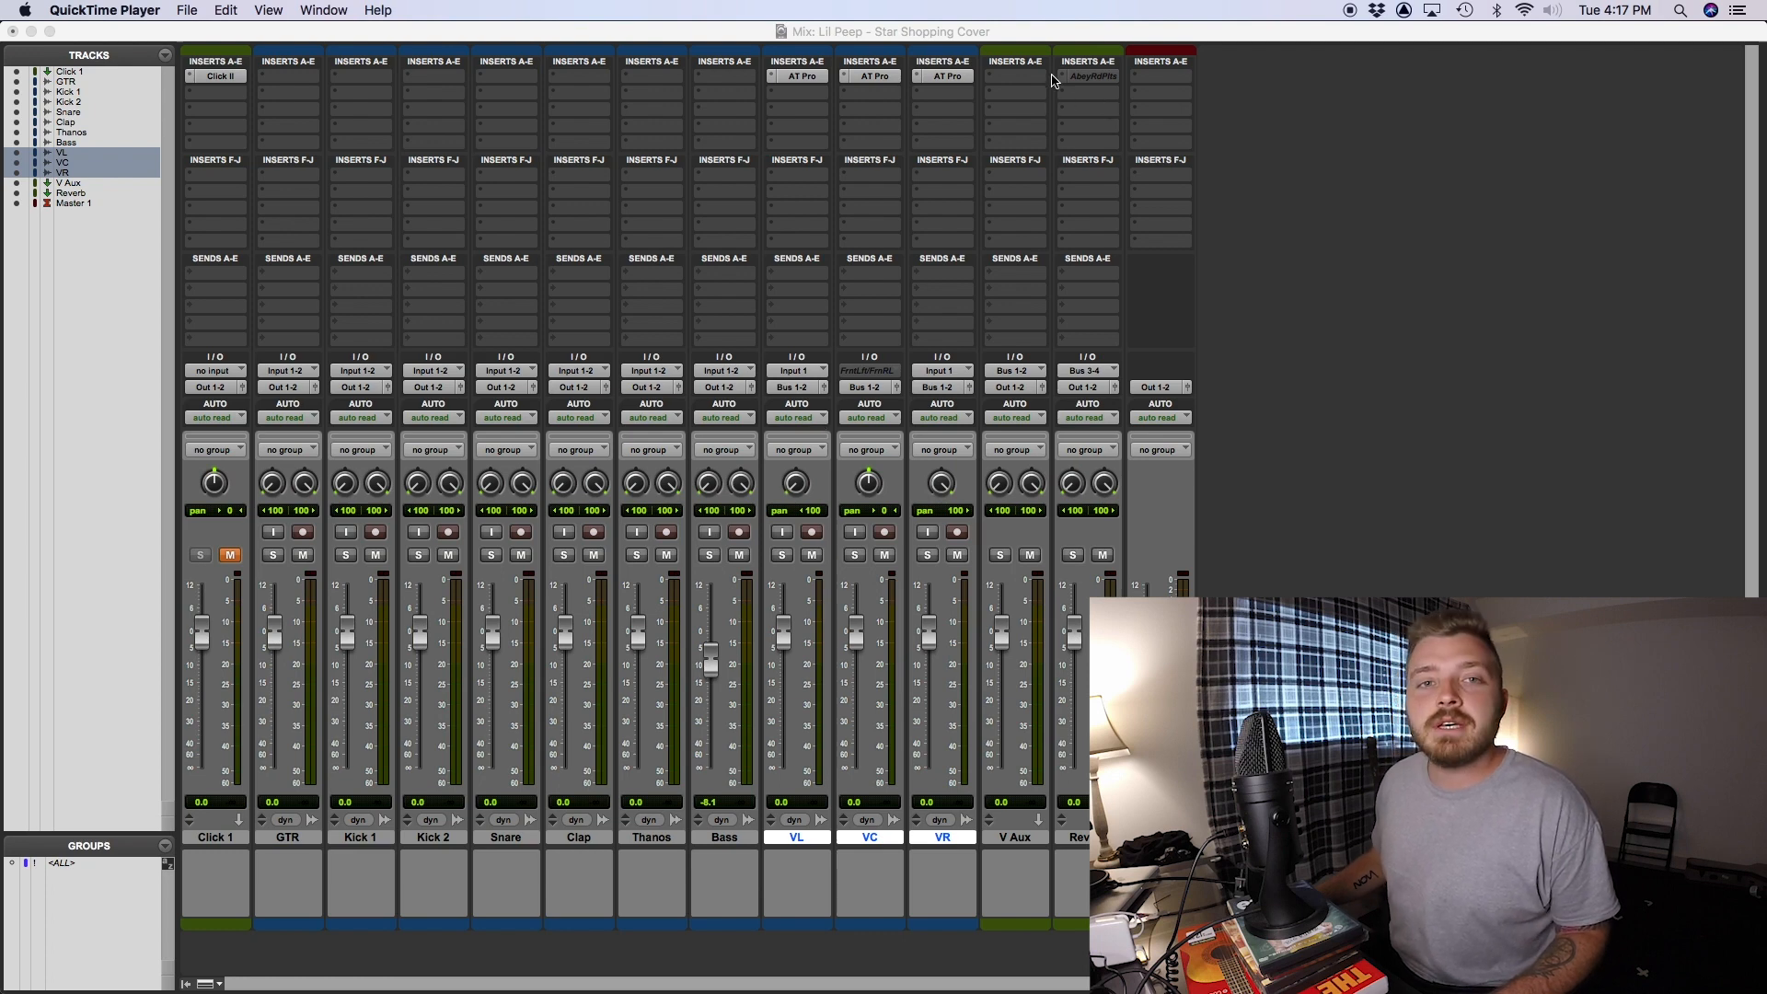
- Activate the Abbey Road Plates insert on the Reverb track and open its plug-in window clear of the channel strips
click(1095, 81)
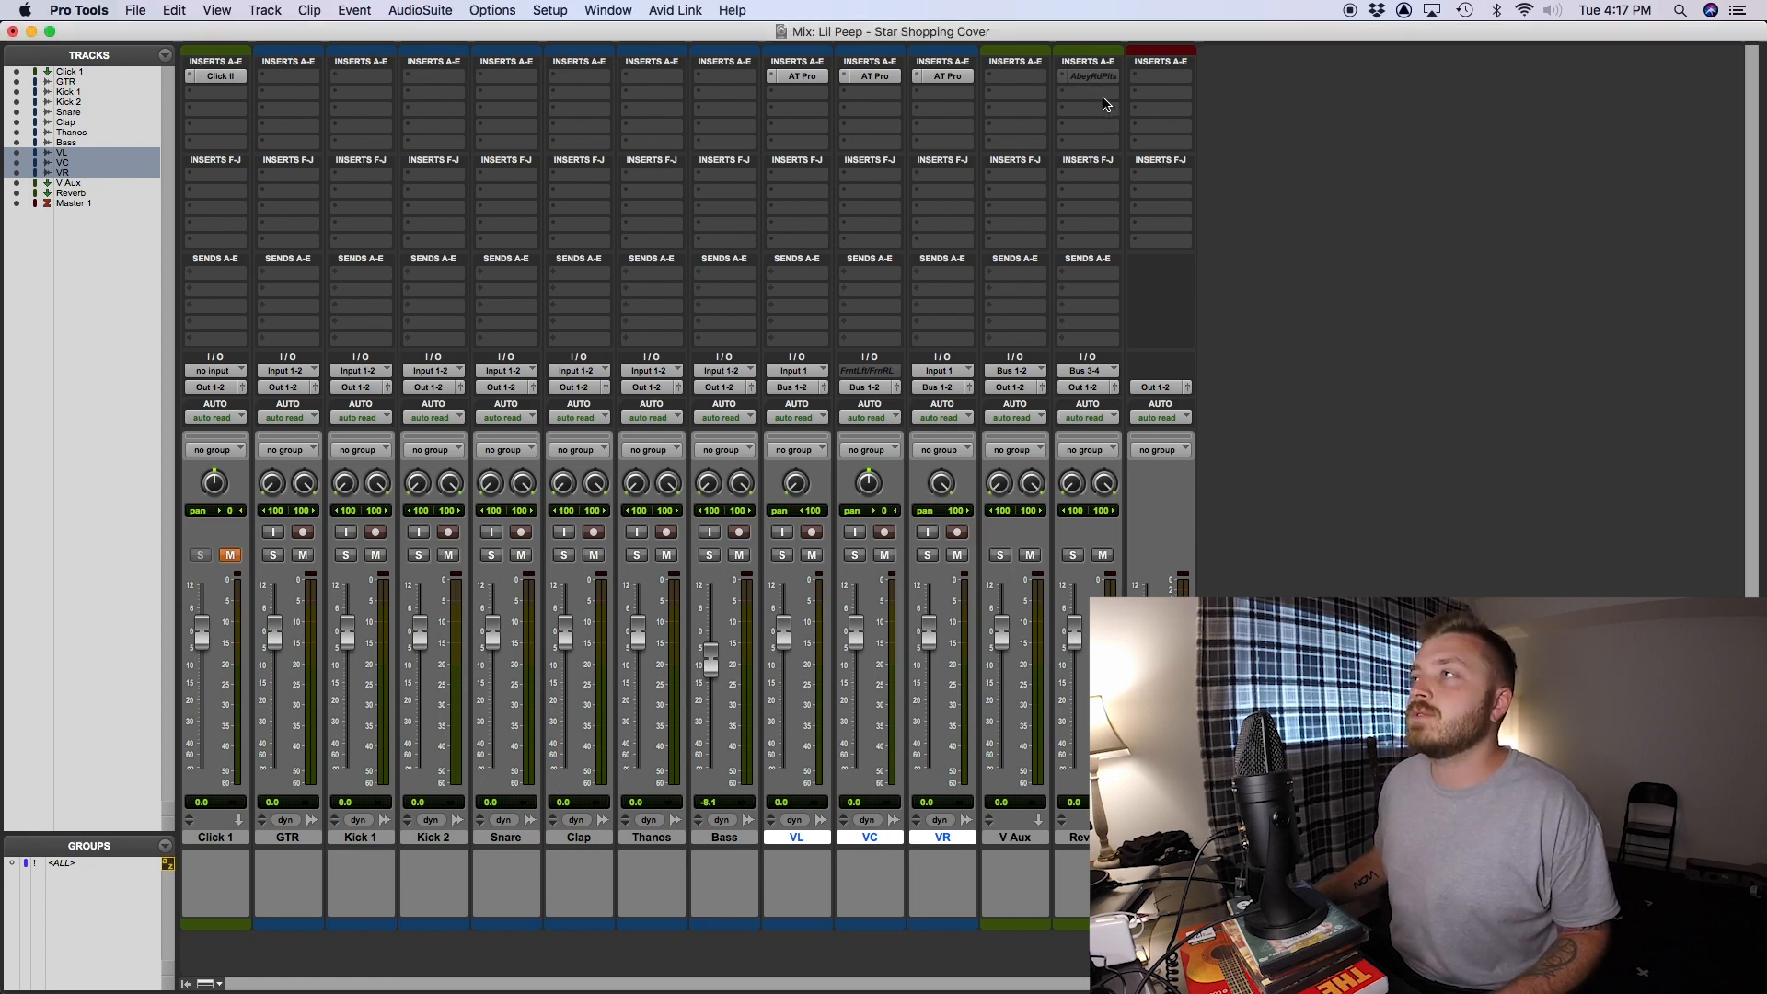
click(1113, 79)
click(1110, 79)
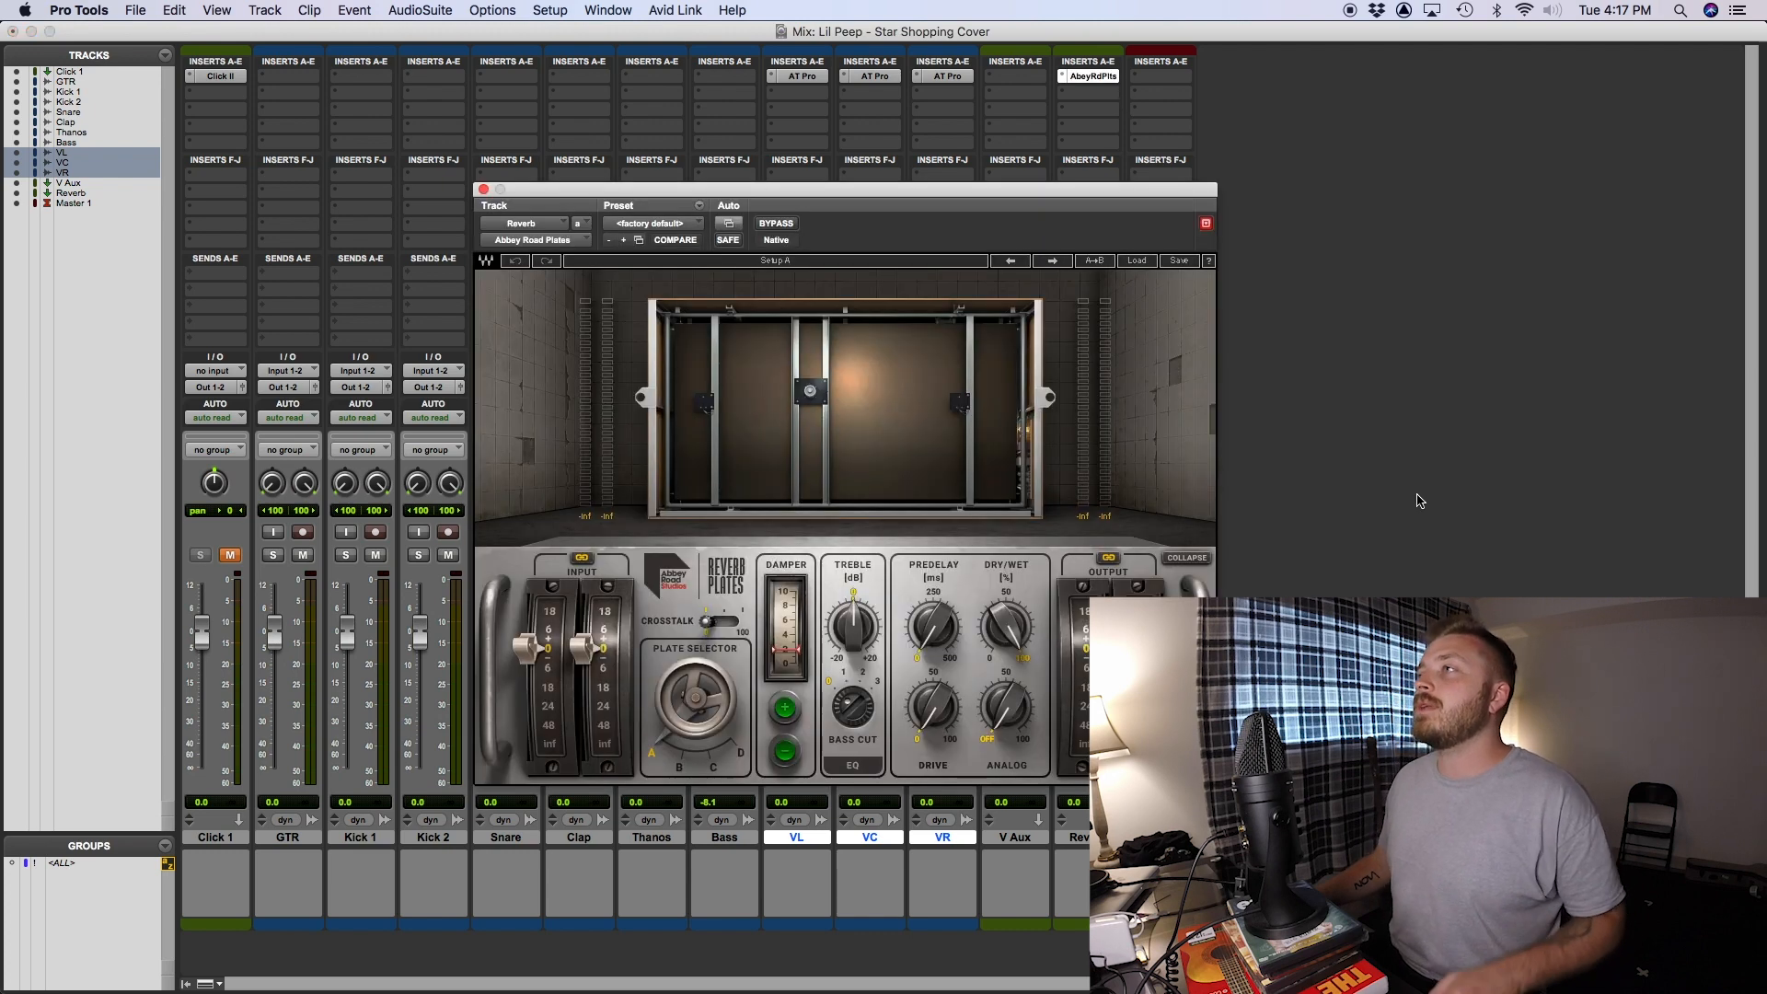
drag(1103, 206, 1213, 210)
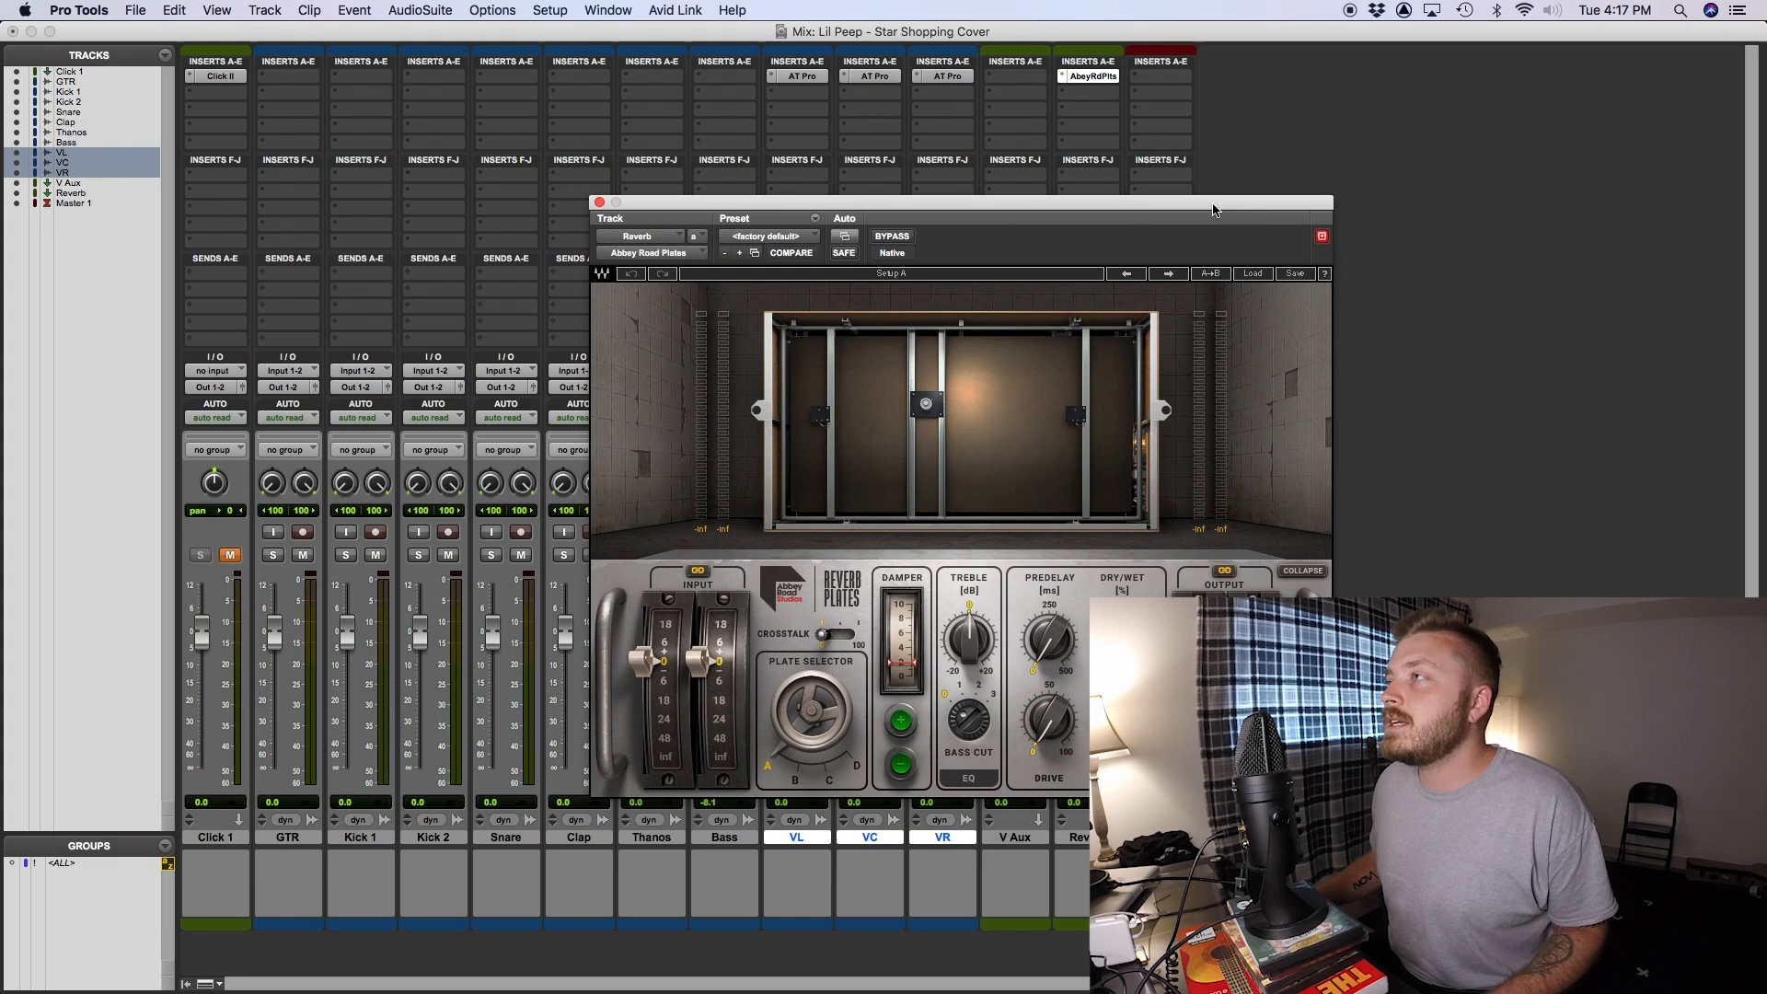
- Load the Ballad Vocal preset in Abbey Road Plates and turn down the predelay
click(1253, 274)
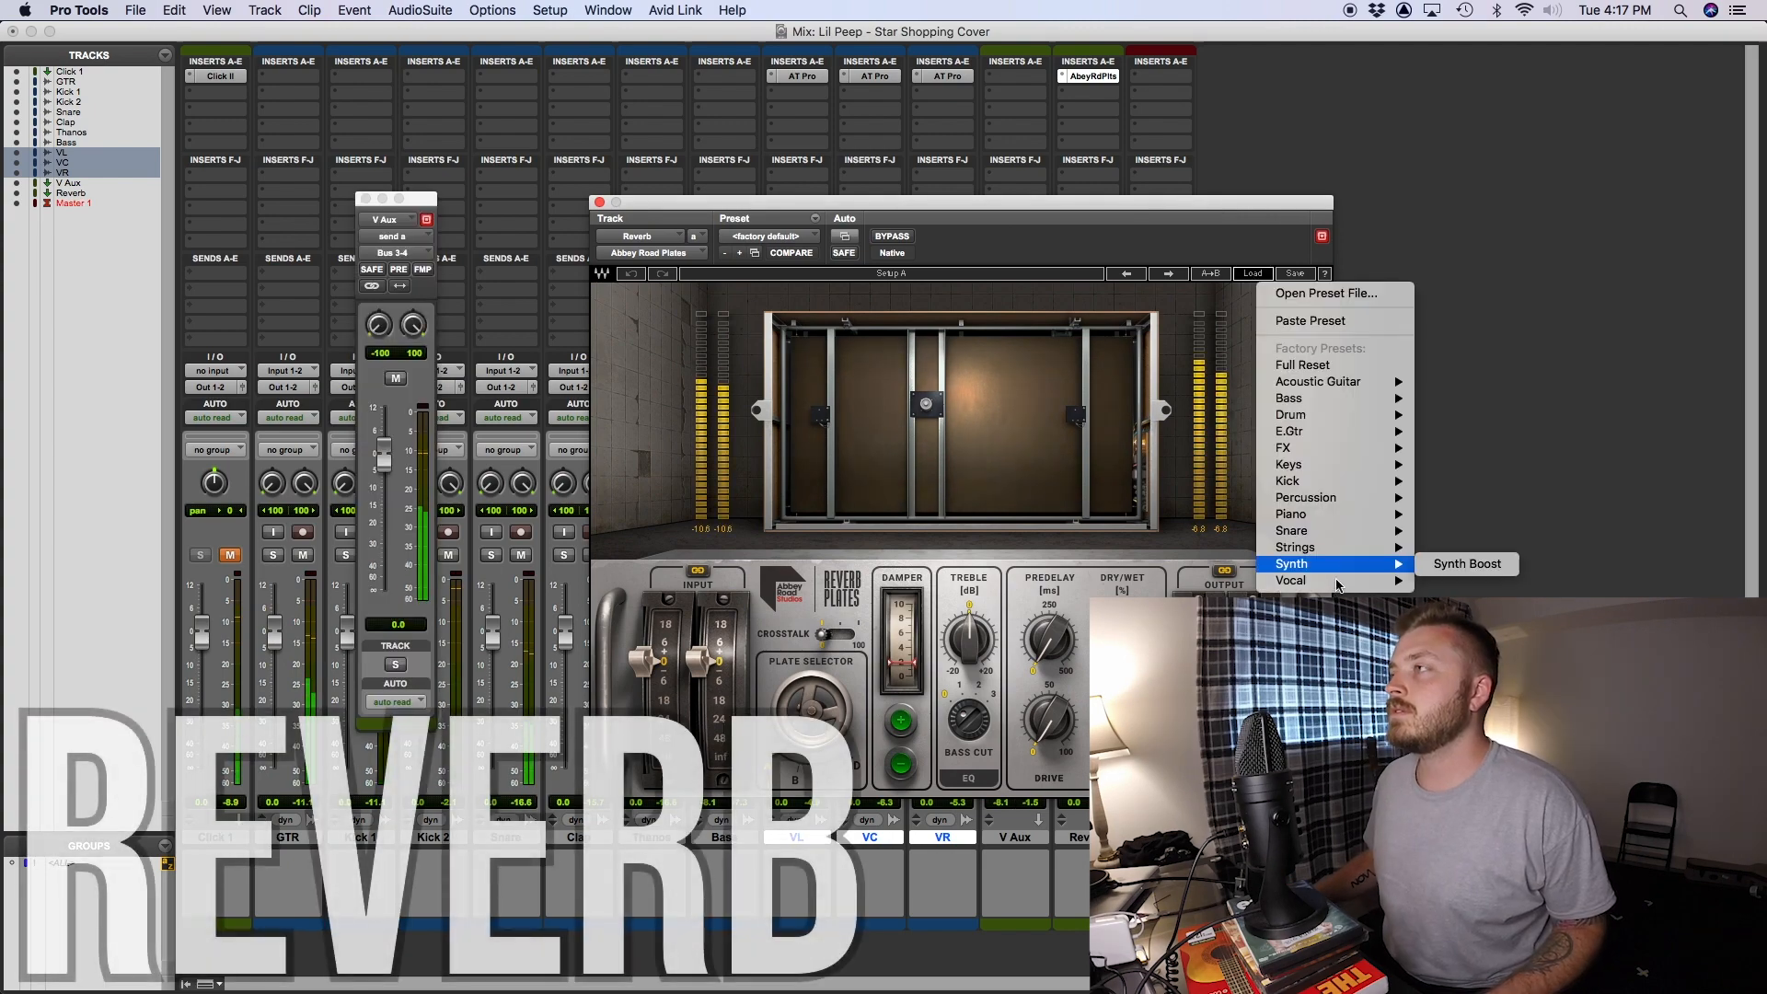
mouse_move(1338, 580)
click(1541, 580)
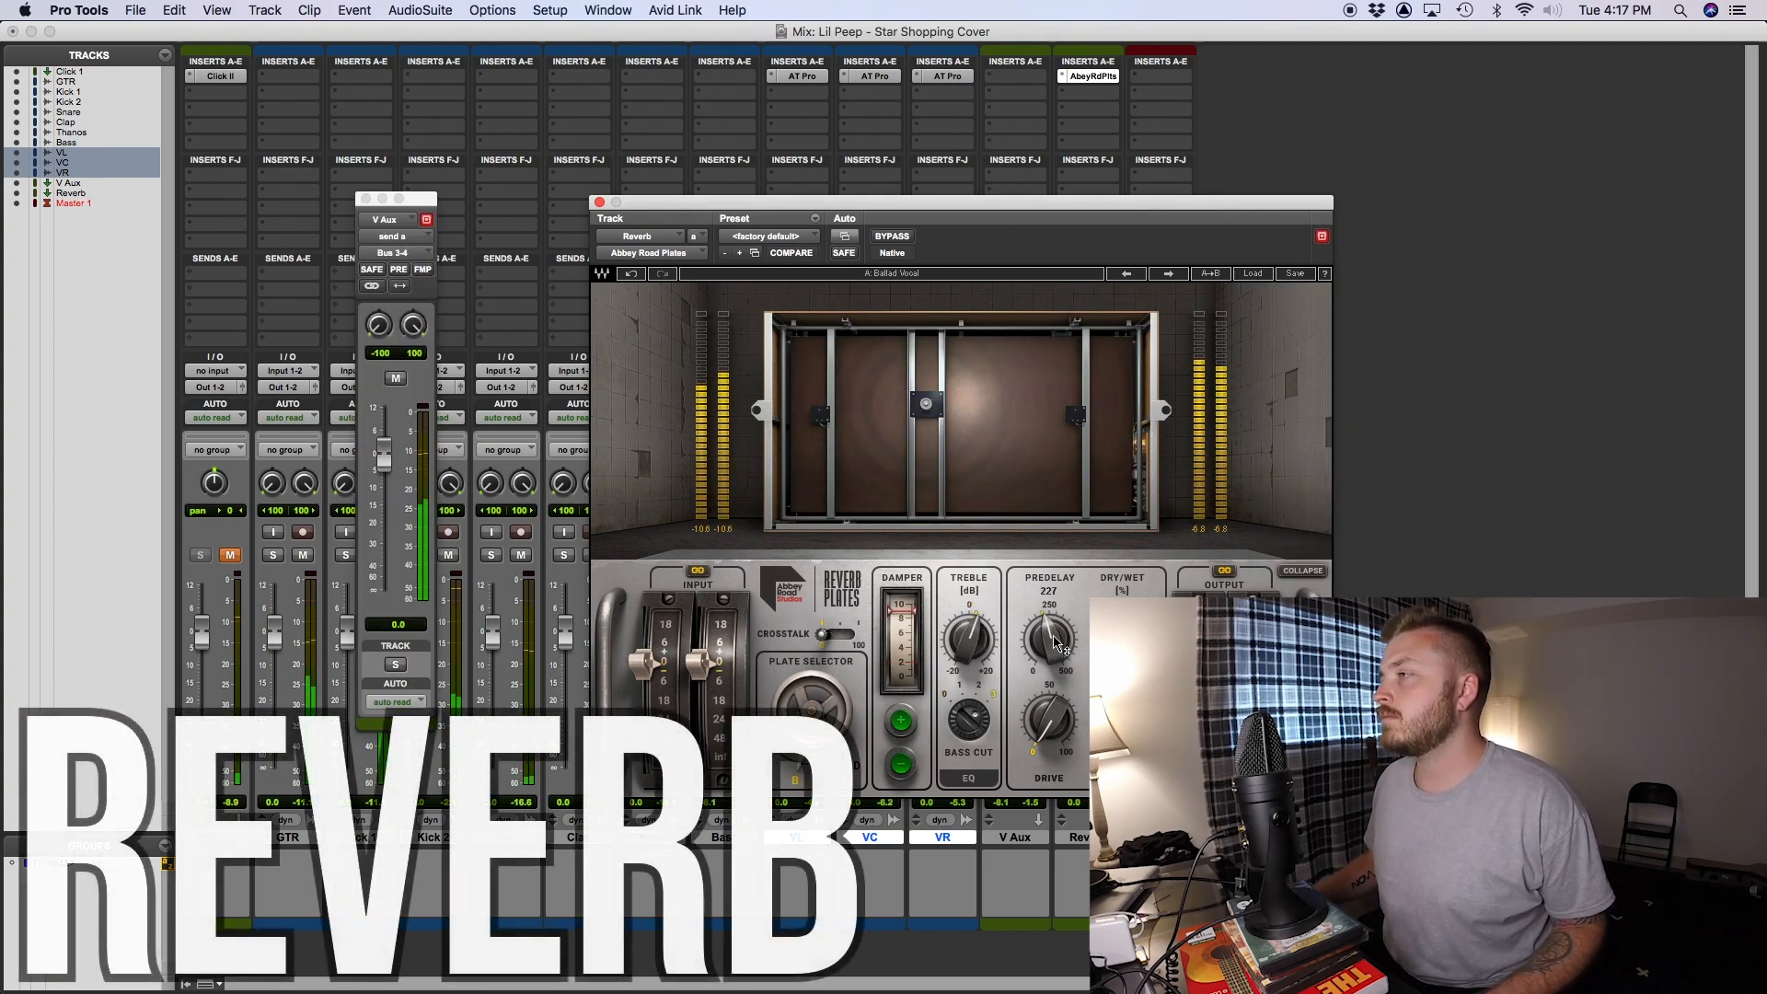
drag(1054, 644, 1054, 727)
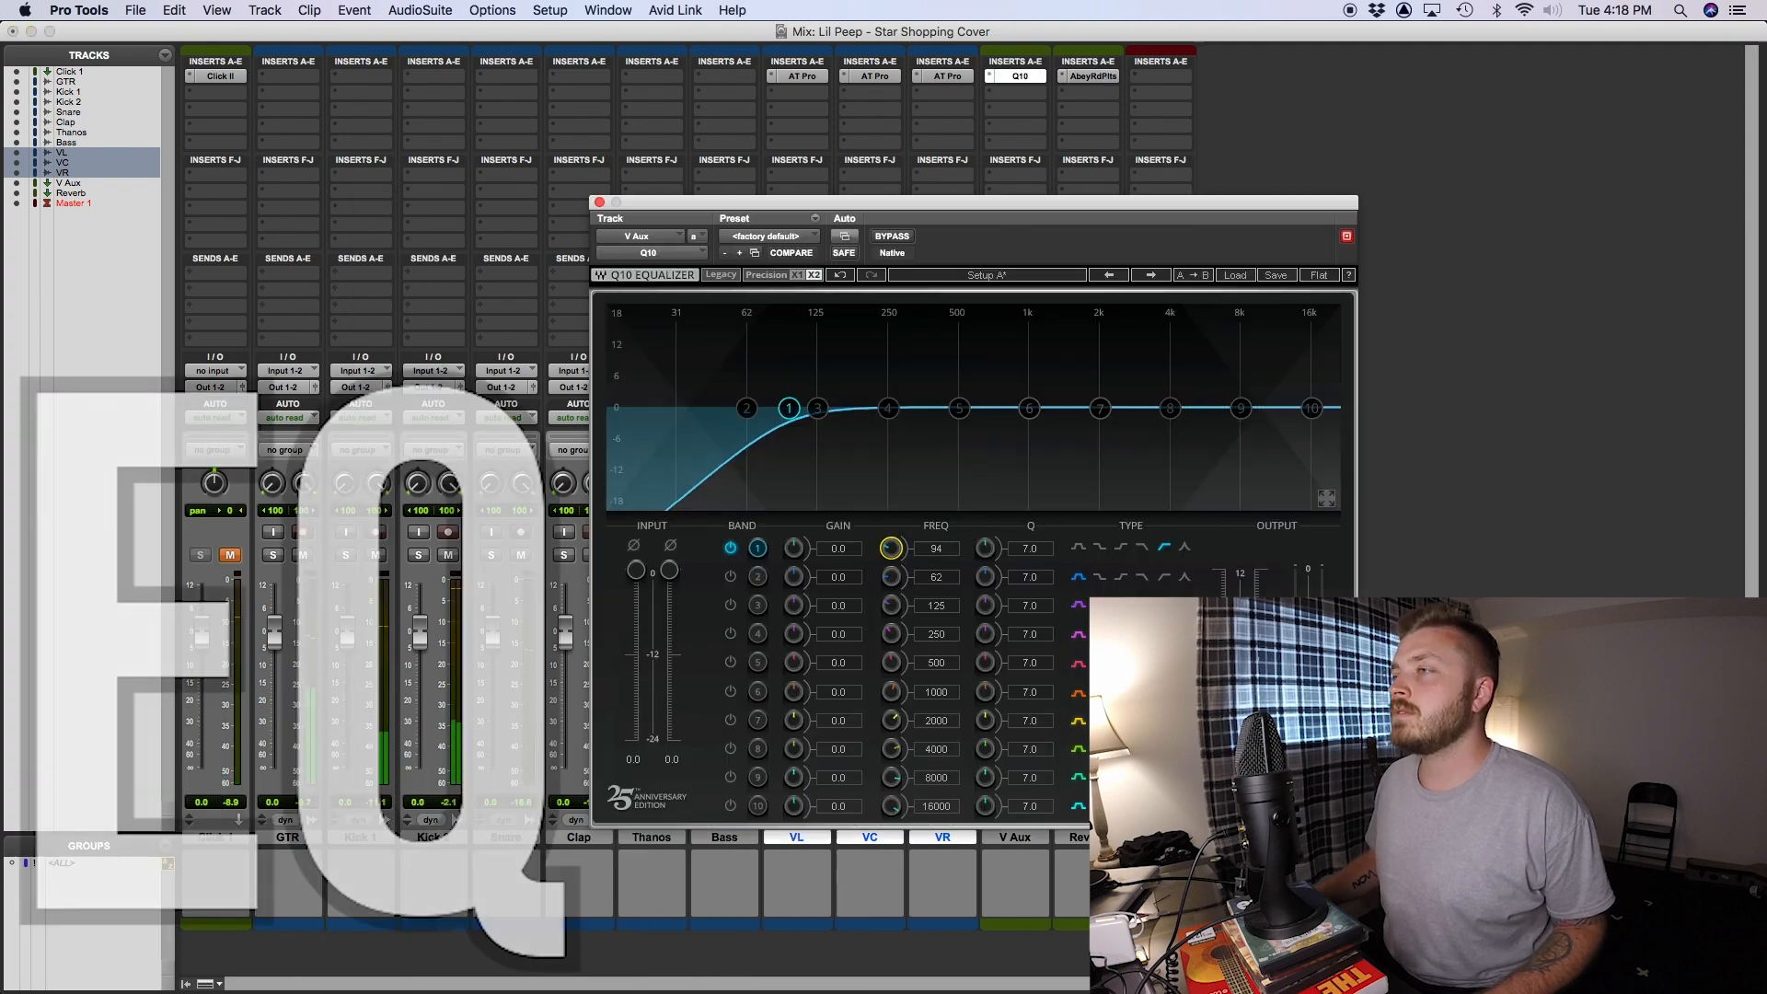
- On the V Aux Q10 equalizer, cut band 4 by 1.9 dB at 210 Hz and boost band 10 by 7.3 dB at 4932 Hz
mouse_move(870, 408)
mouse_down()
mouse_move(870, 350)
mouse_move(869, 418)
mouse_up()
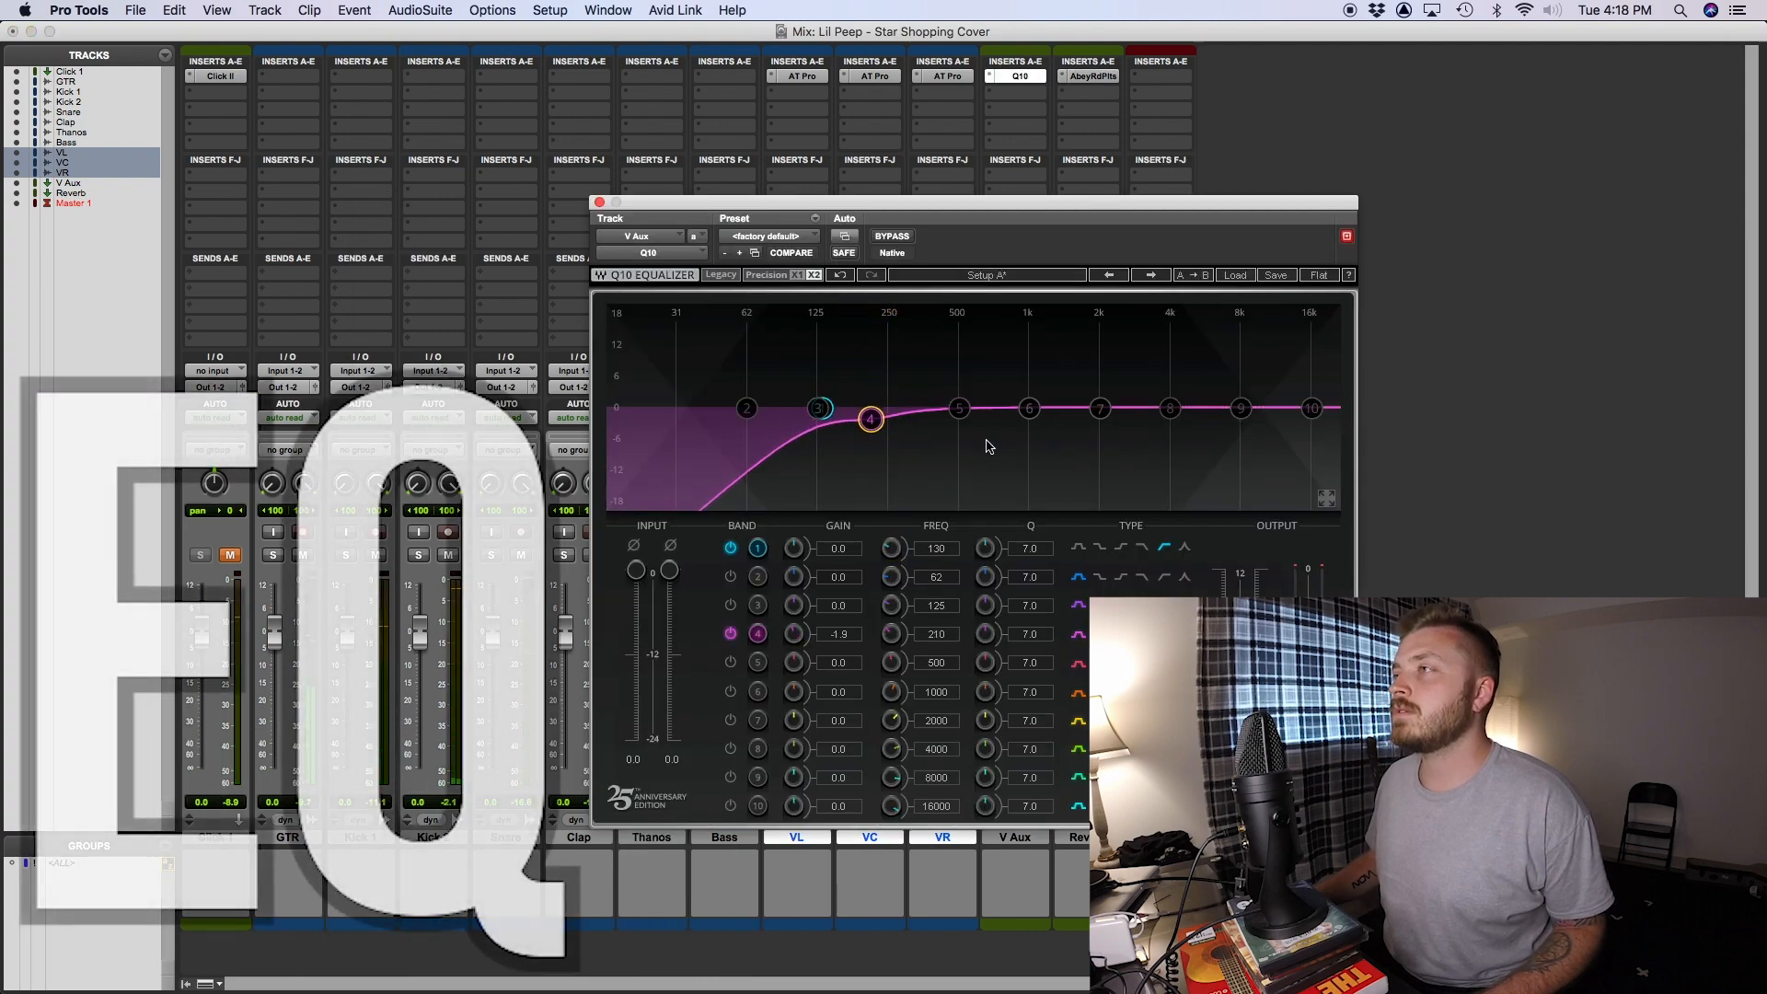
drag(1311, 408, 1192, 365)
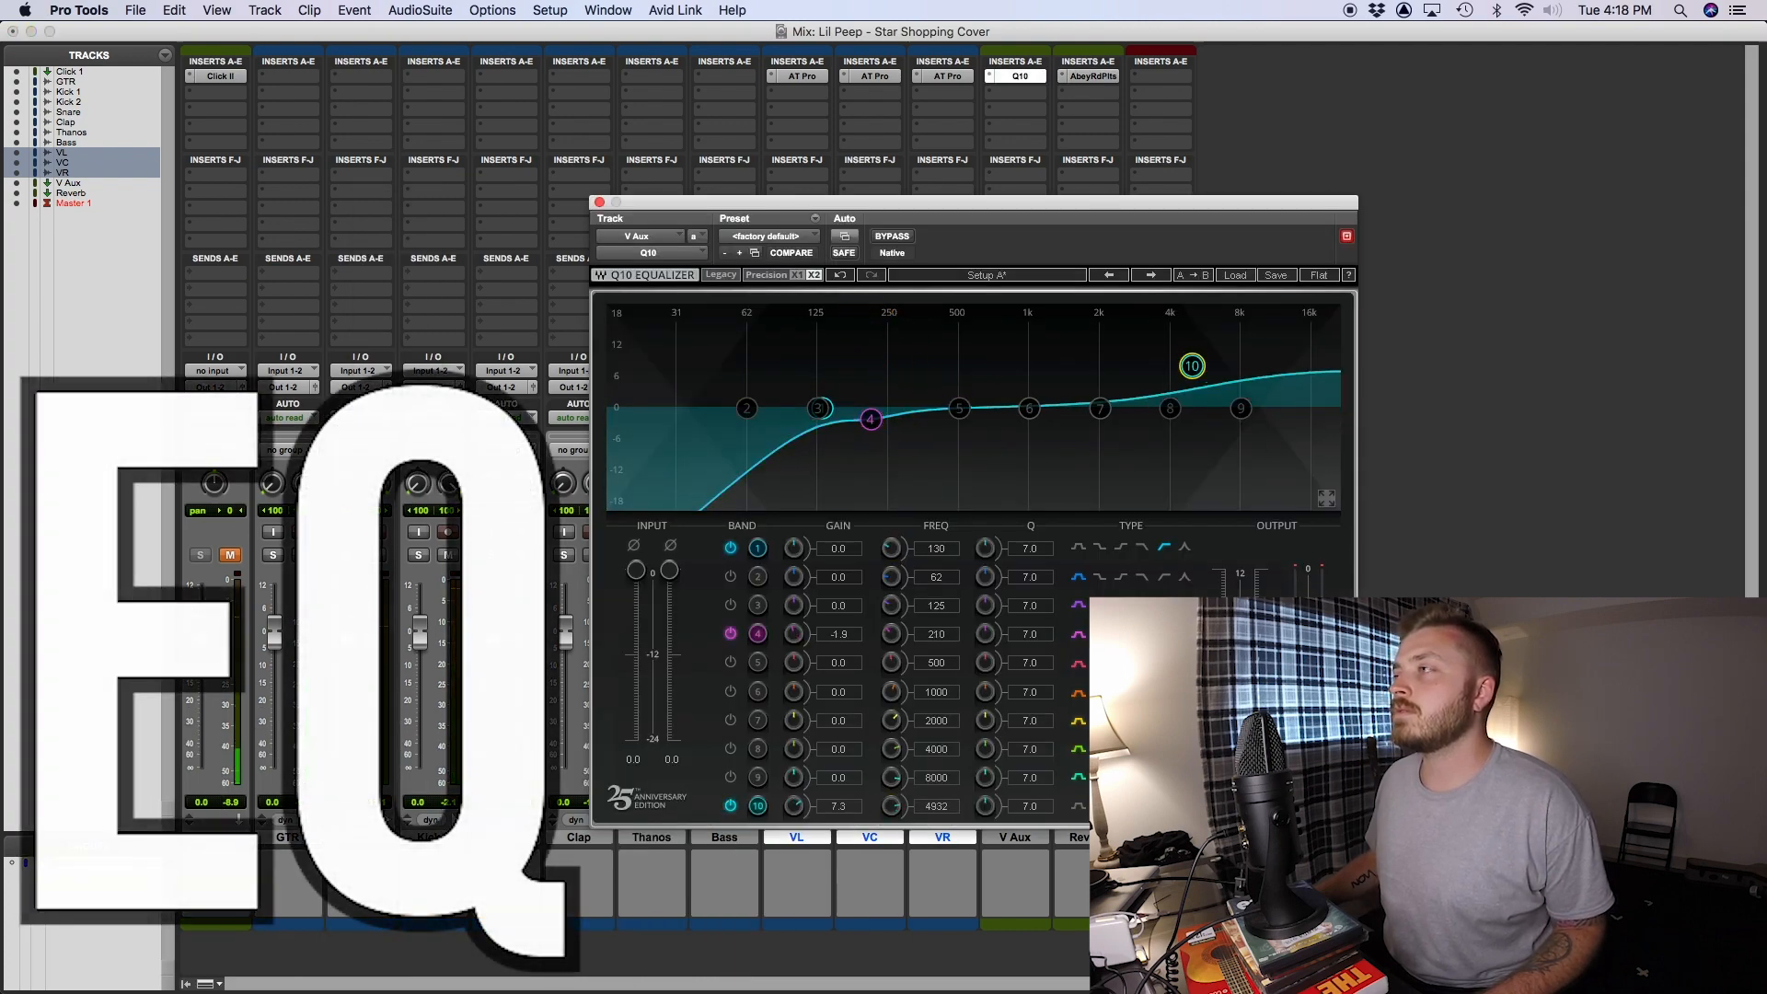
- Boost band 7 on the V Aux Q10 by 2.0 dB at 2000 Hz and add a BF-76 with its input turned down
drag(1100, 408, 1100, 397)
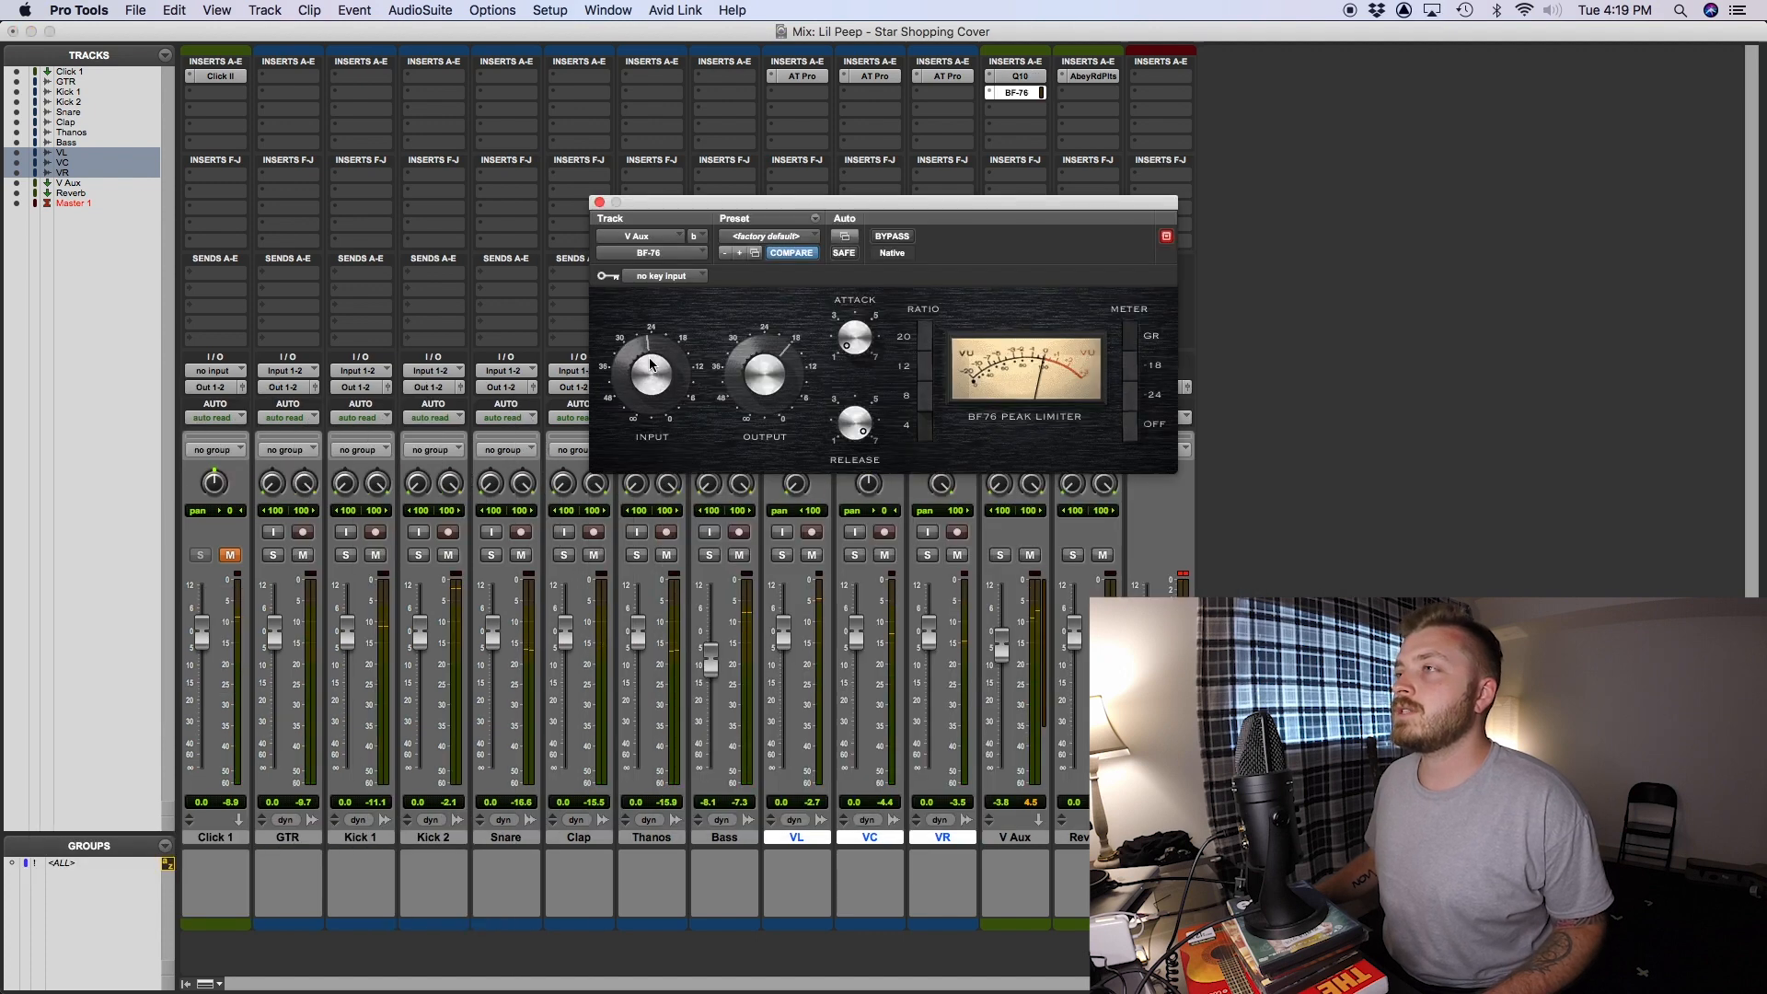
drag(649, 365, 658, 380)
key(space)
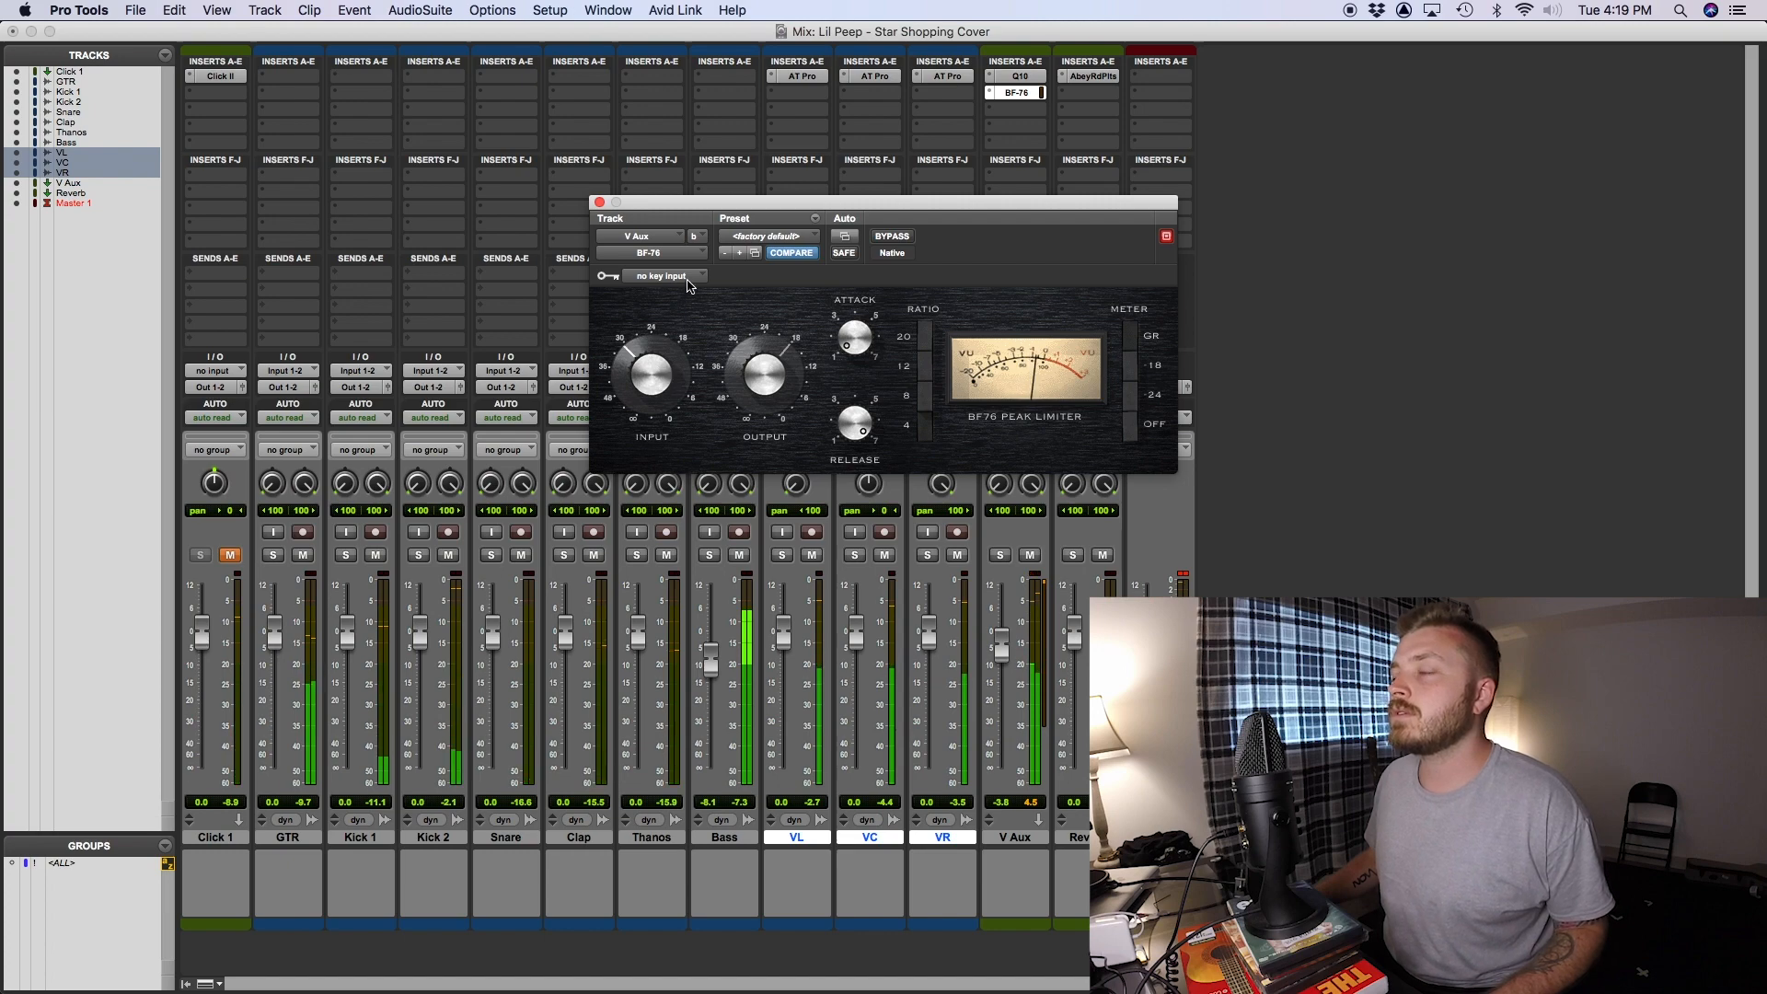
click(599, 202)
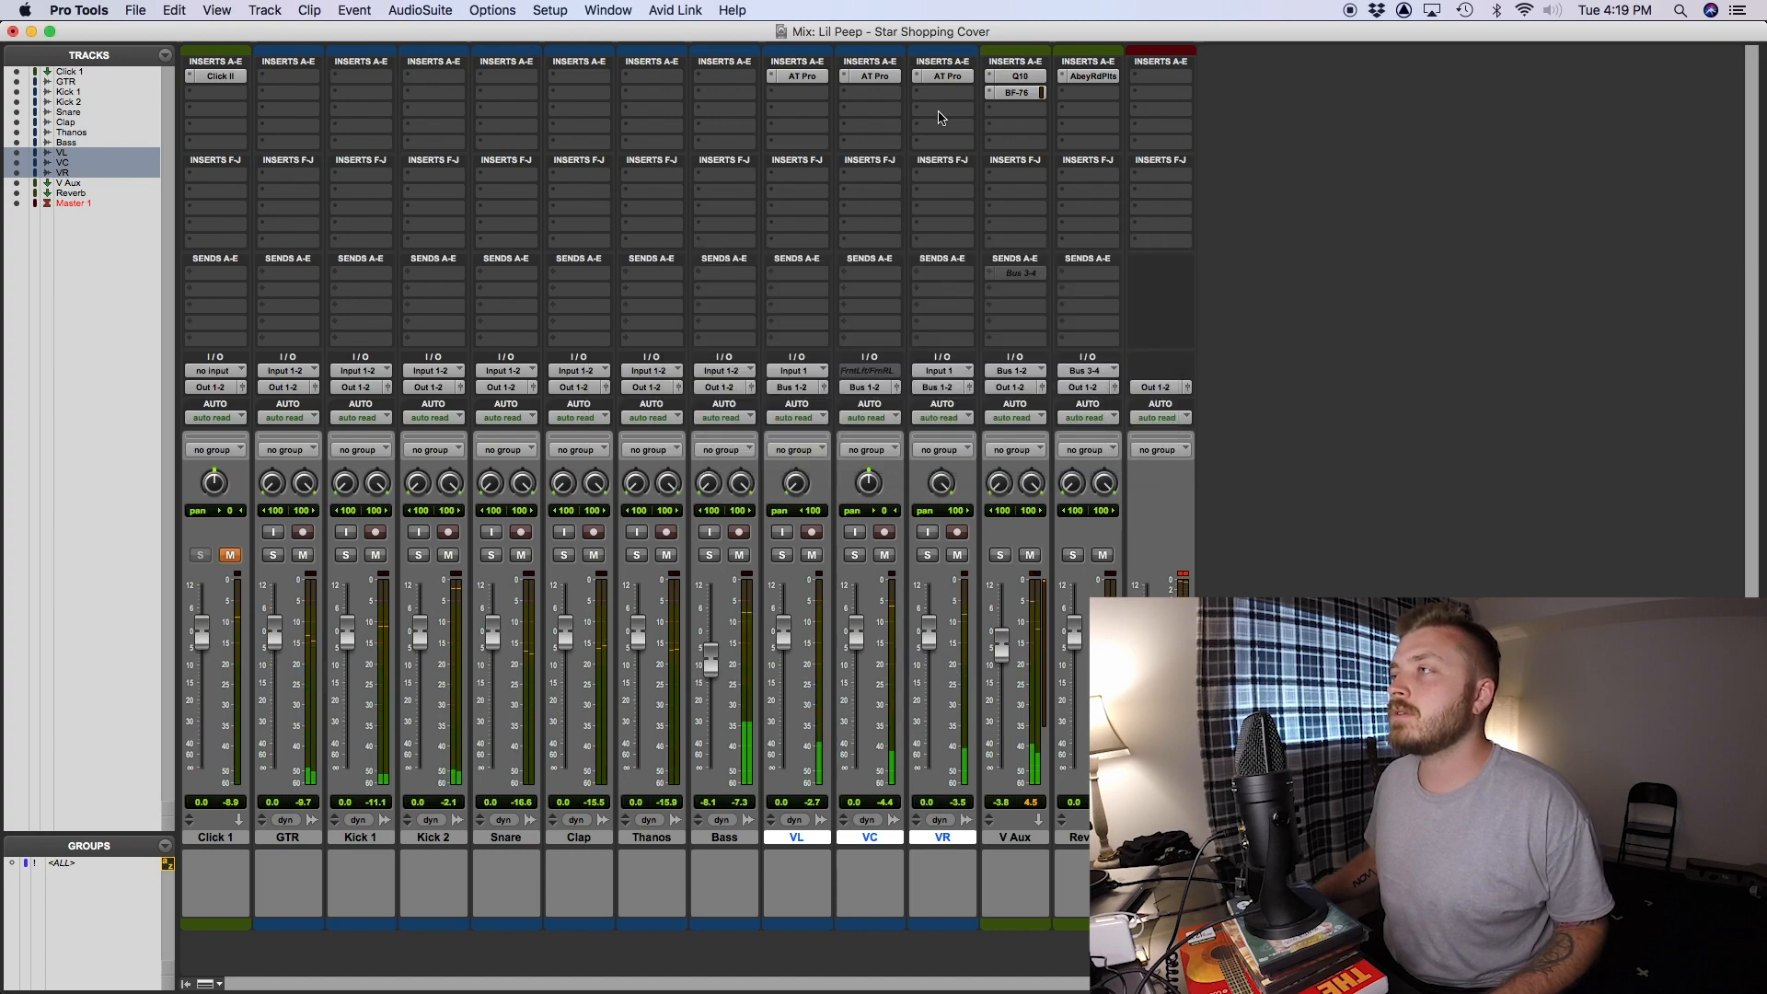
- Insert the stereo L1 limiter on the V Aux track directly below the BF-76
click(1016, 109)
mouse_move(1072, 110)
mouse_move(1201, 130)
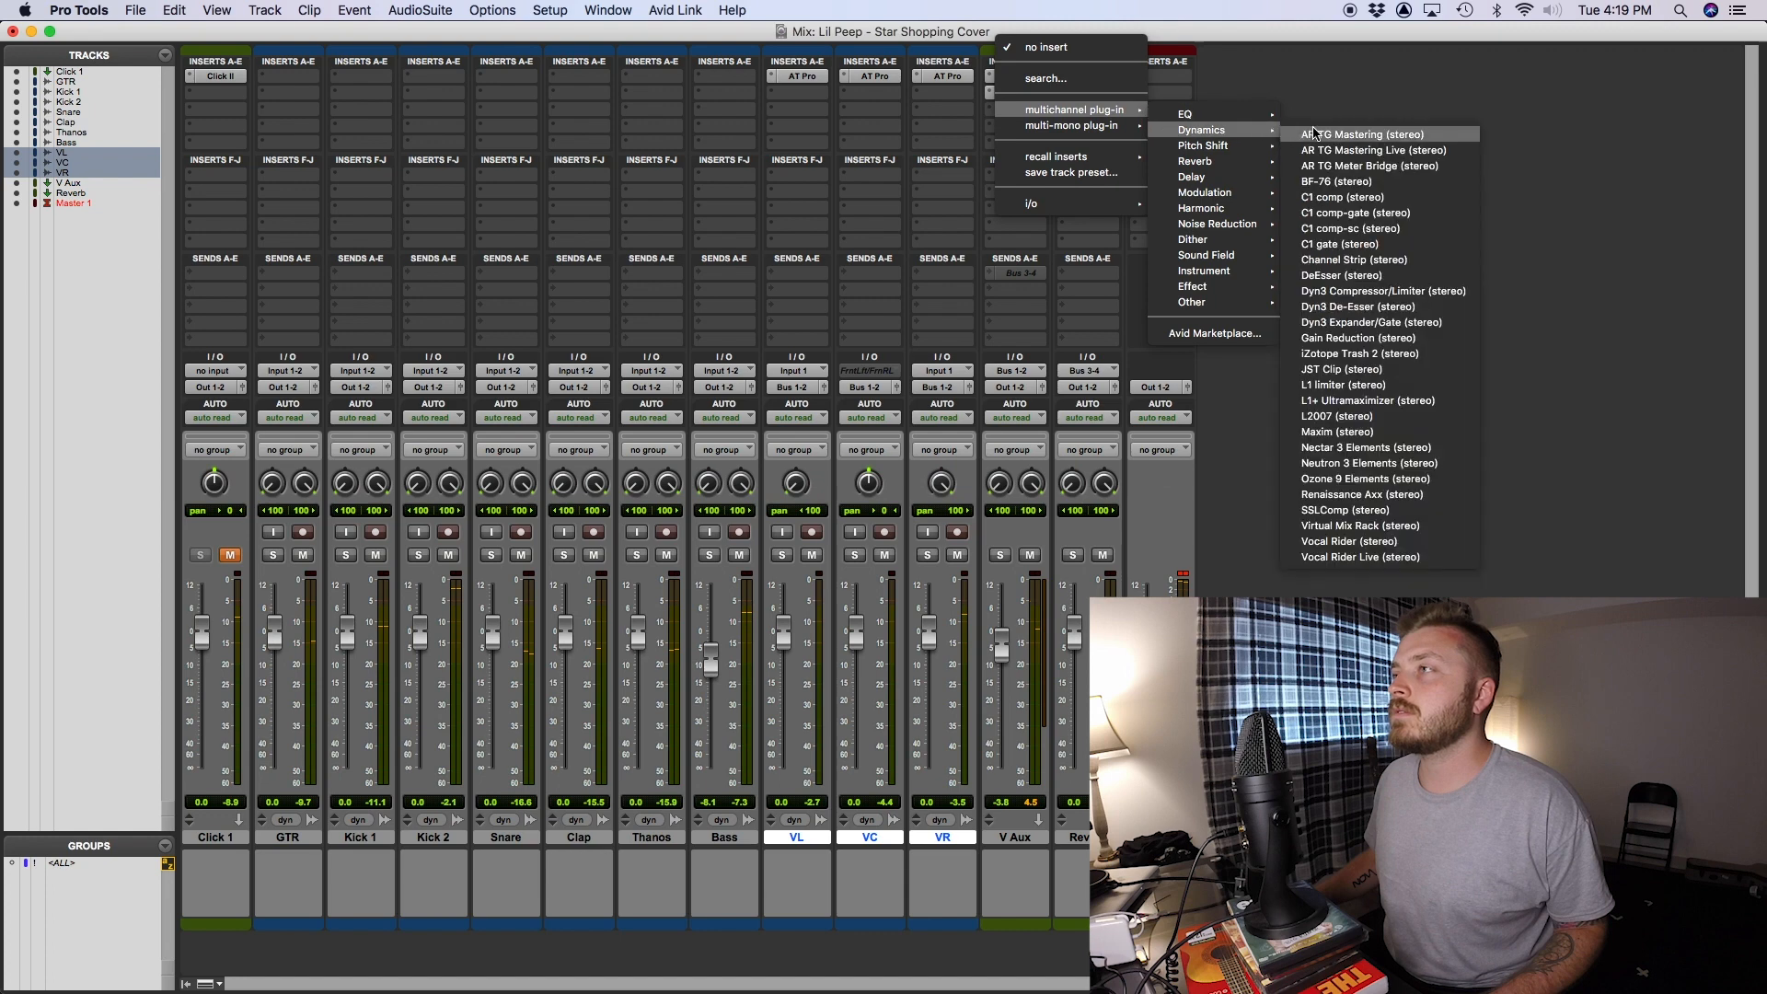
click(1342, 385)
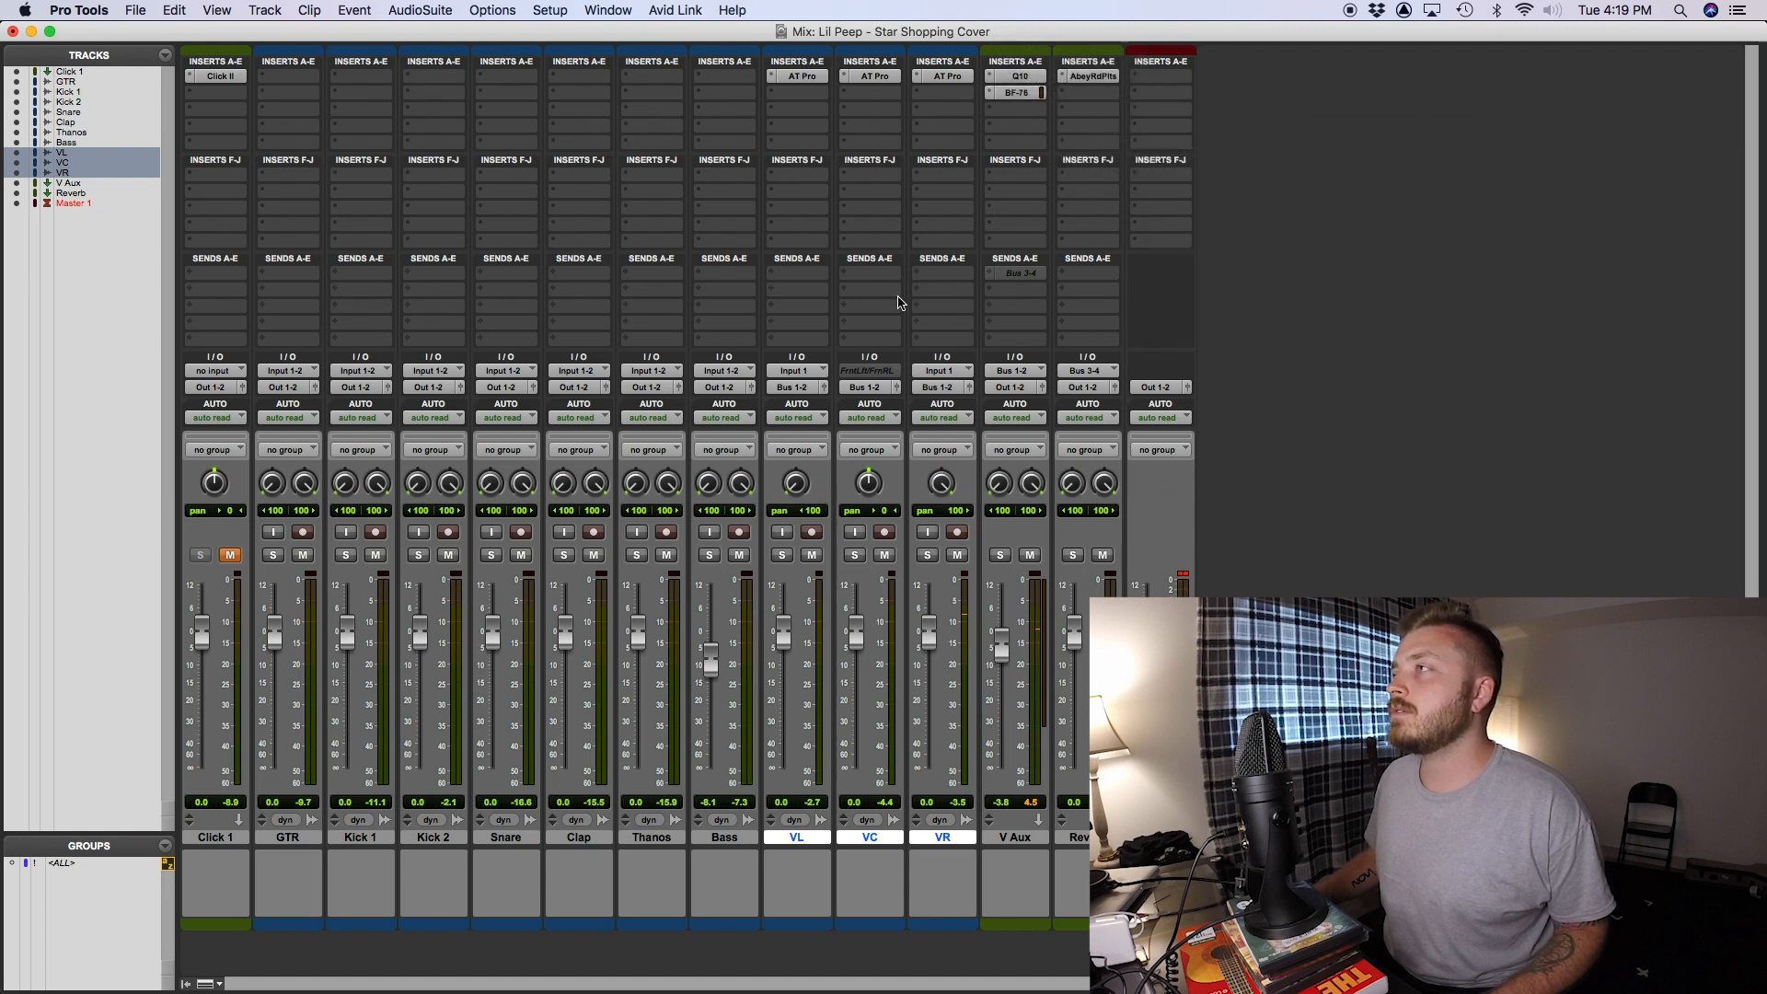
- On the V Aux L1 limiter, set the out ceiling to -3.4 and the threshold to -8.6 while listening to playback
drag(785, 375, 785, 377)
key(space)
drag(661, 360, 660, 401)
key(space)
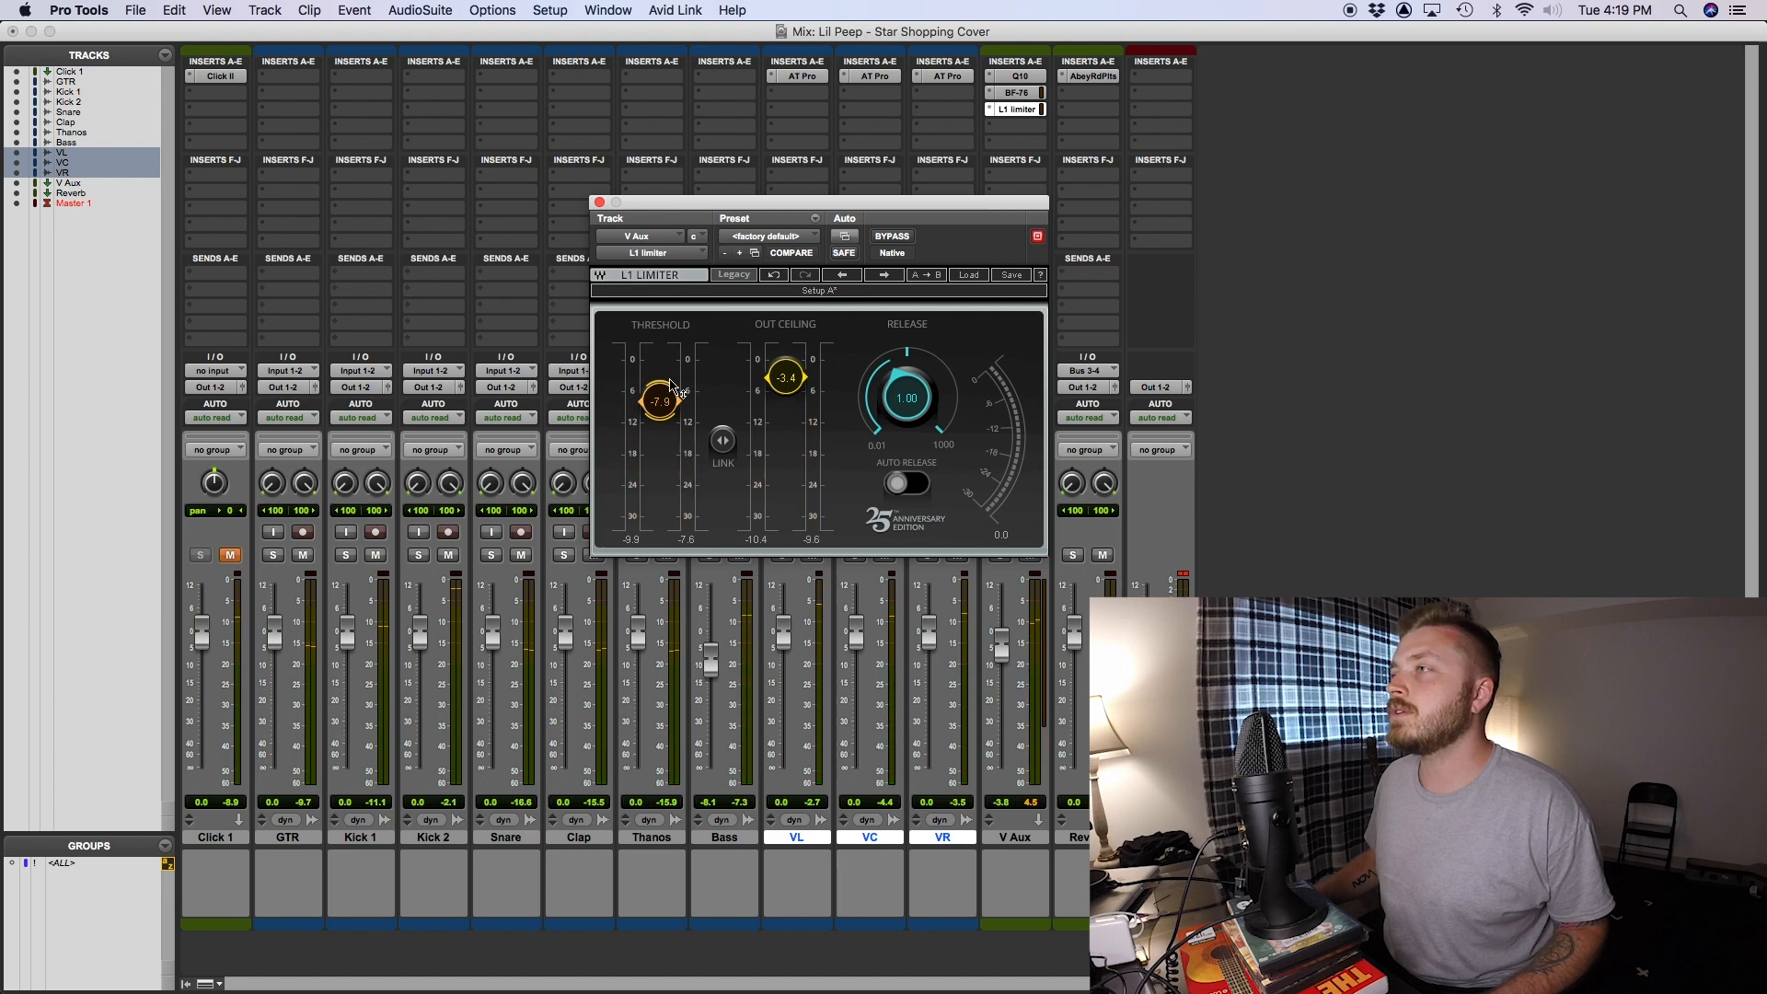
key(space)
drag(670, 394, 670, 405)
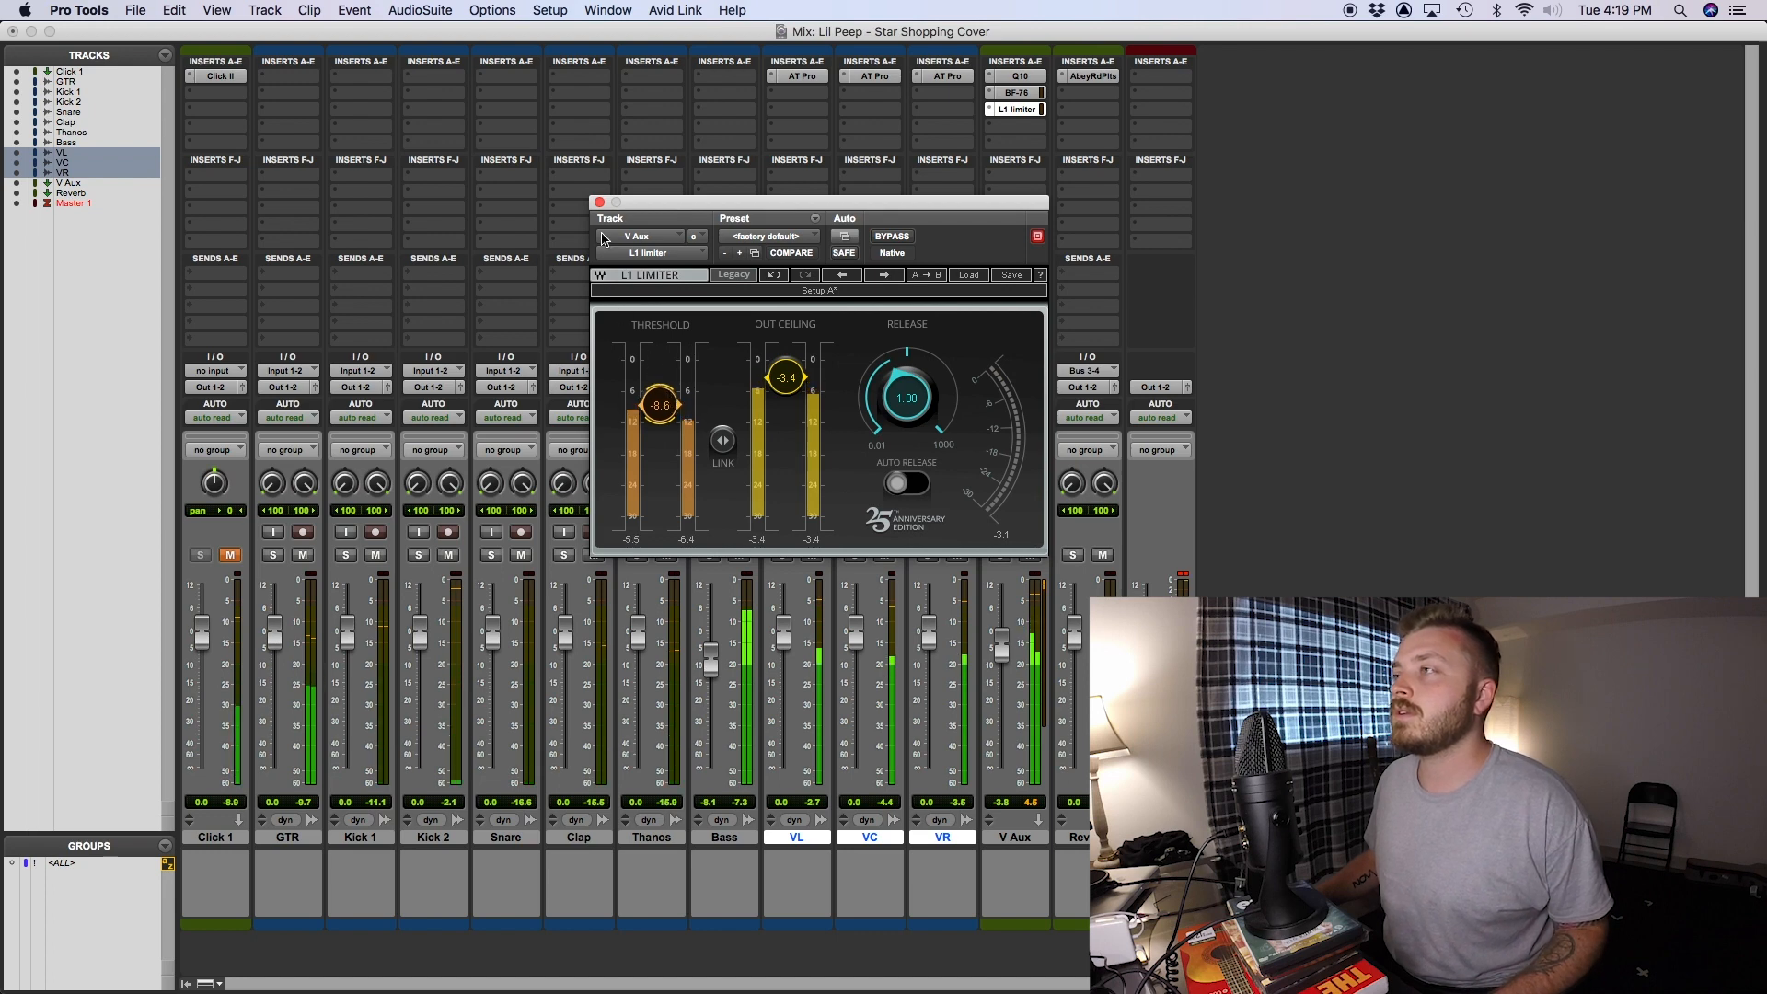
click(600, 202)
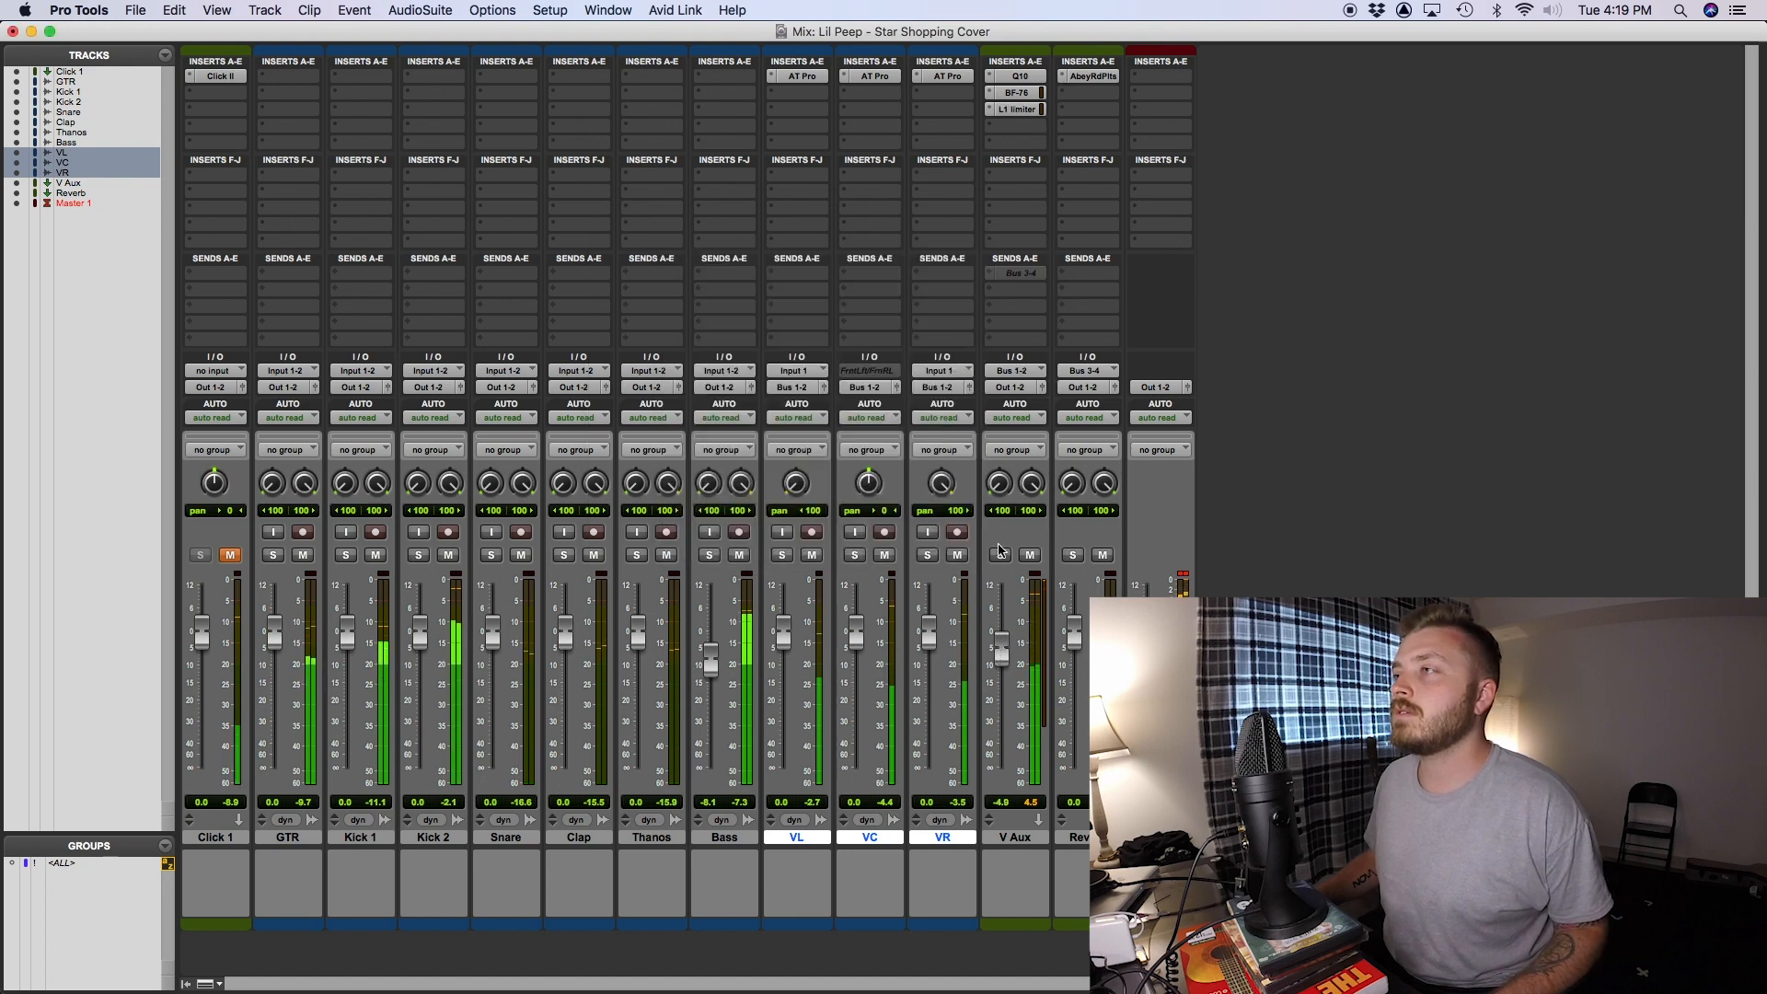
- Reactivate the V Aux track's Bus 3-4 send and lower the V Aux fader to -6.8 dB
ctrl+super+click(1023, 275)
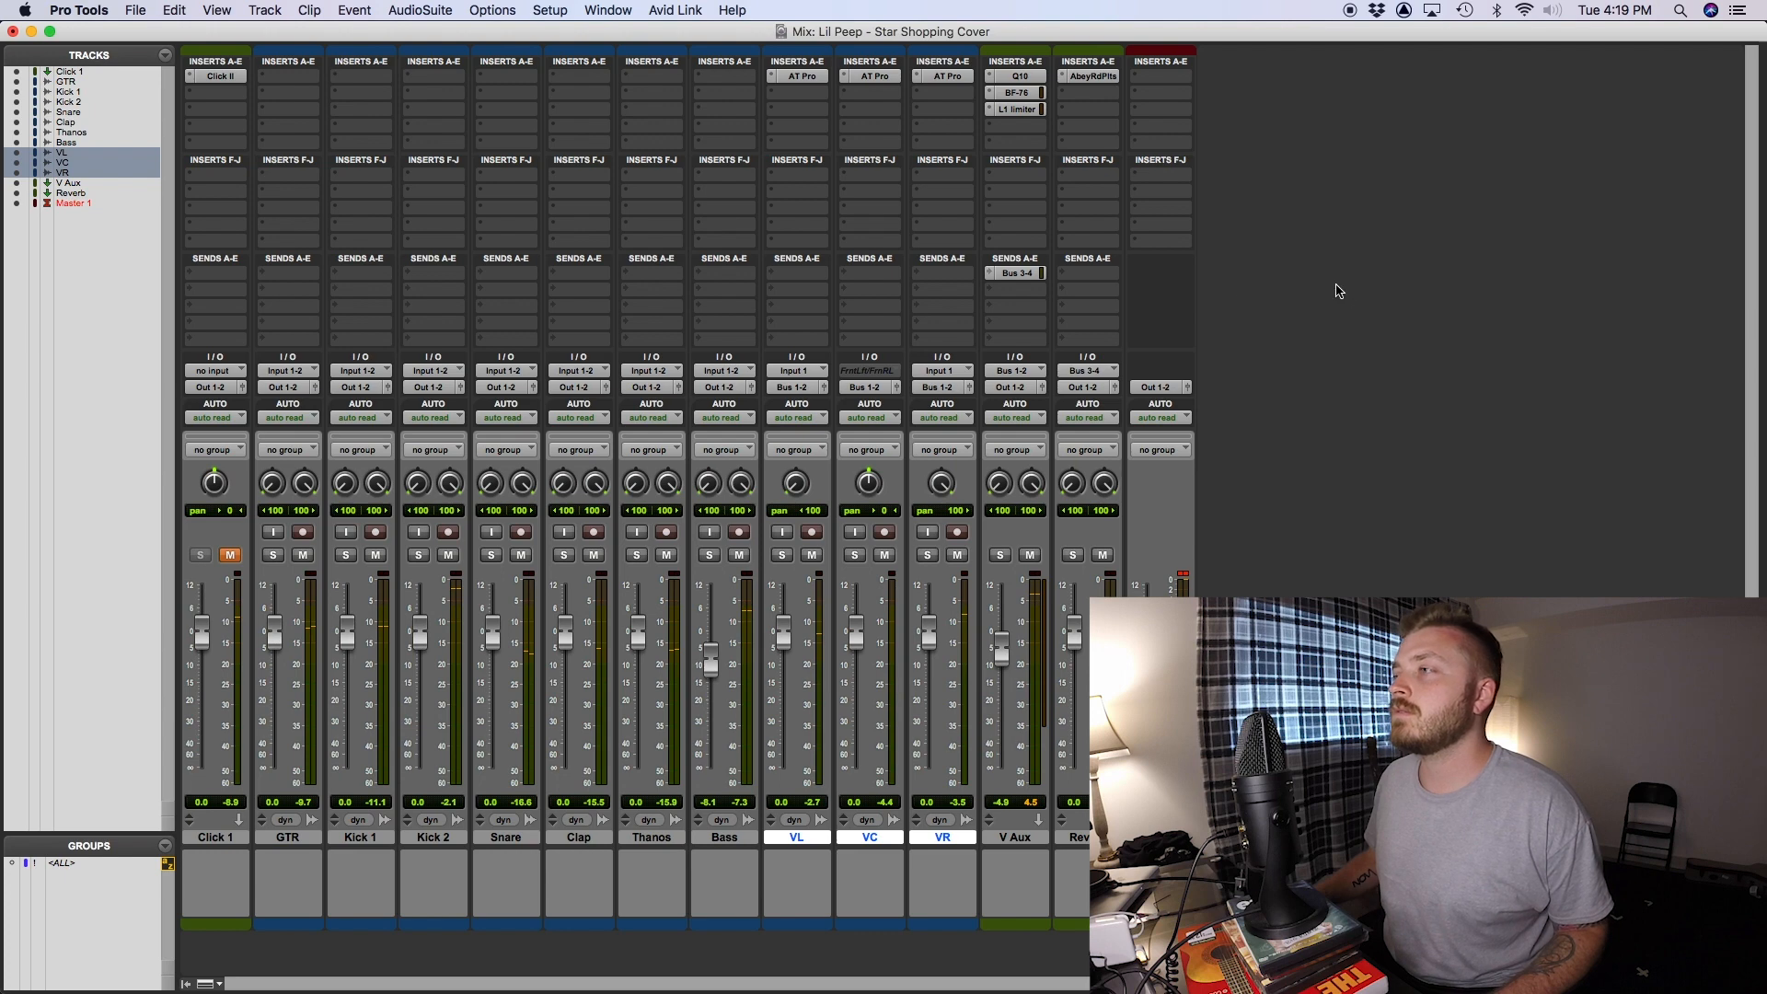
drag(1001, 651, 1003, 659)
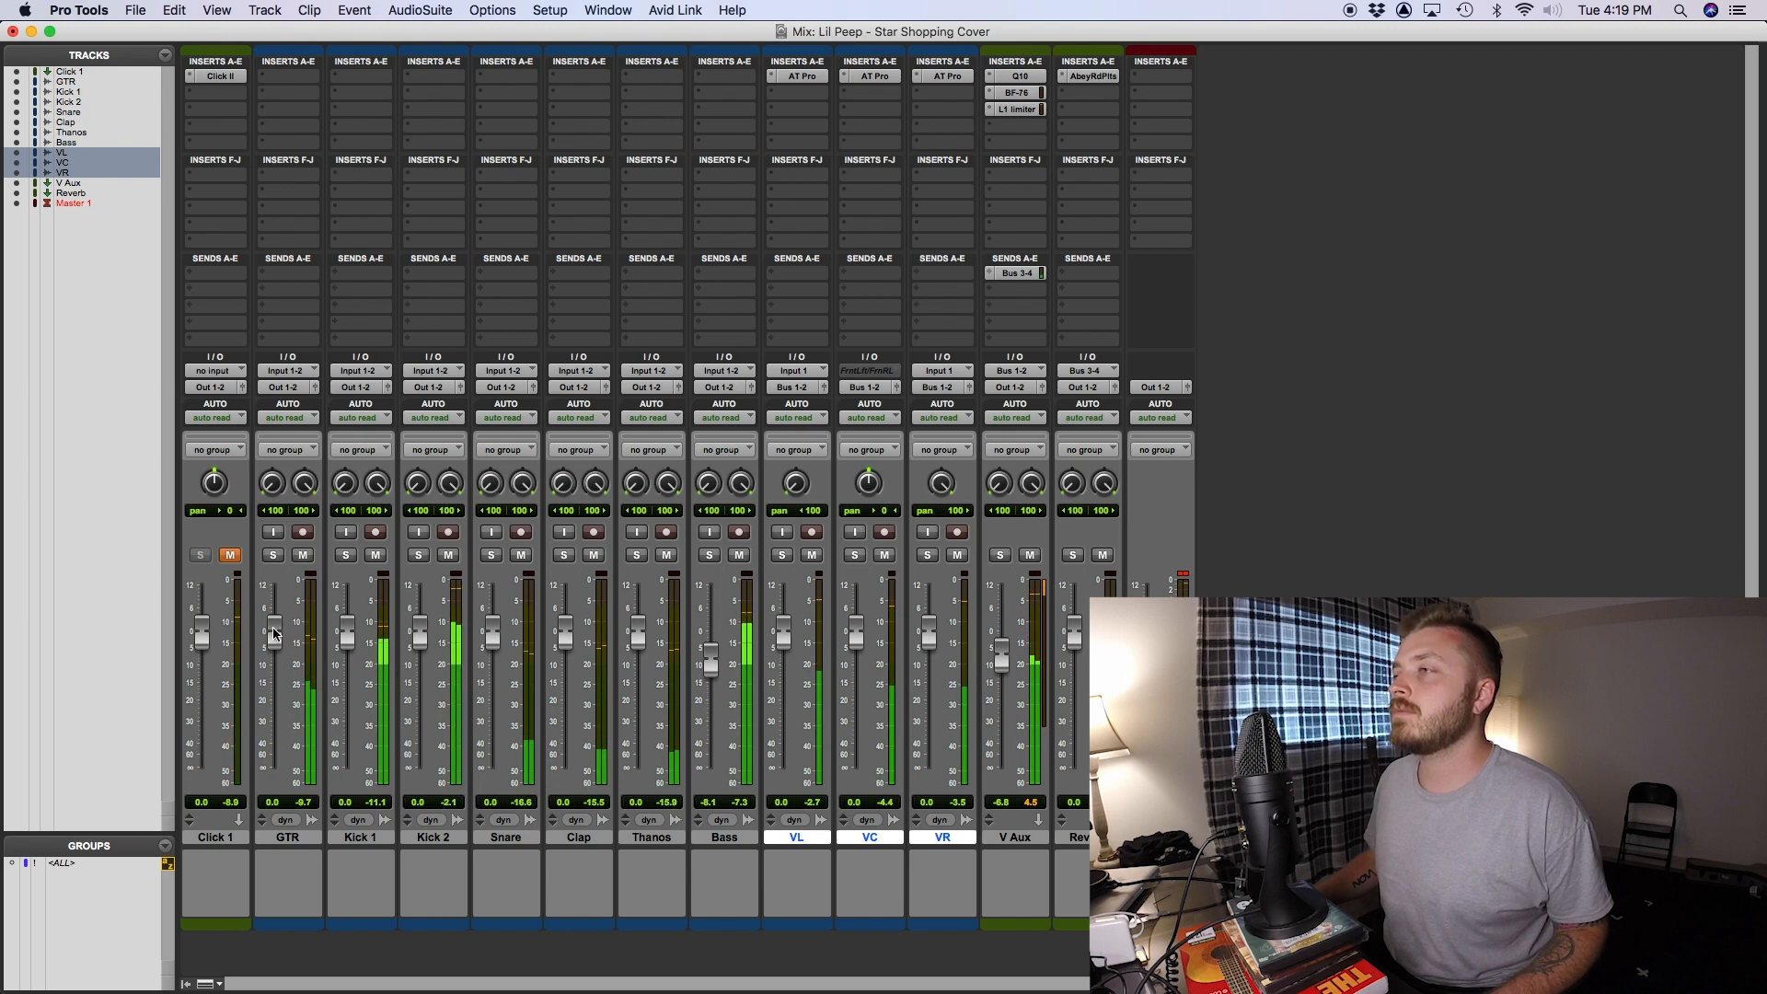
click(294, 100)
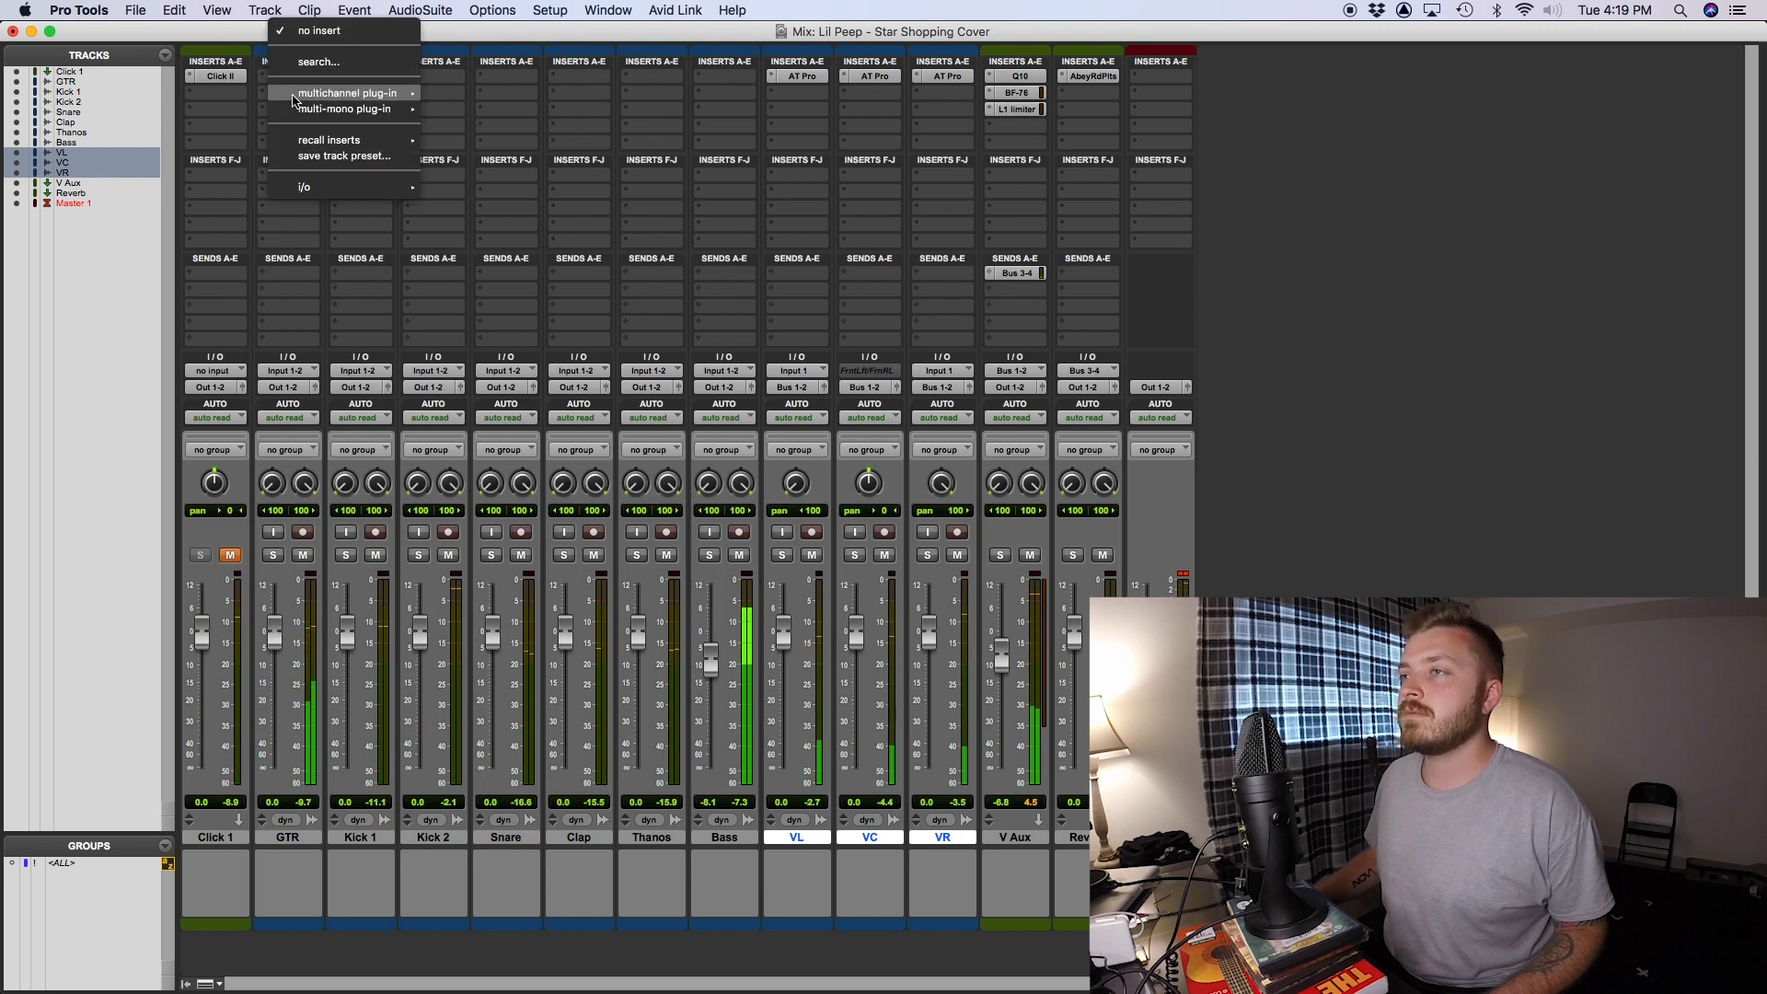
mouse_move(354, 93)
mouse_move(479, 113)
click(1335, 273)
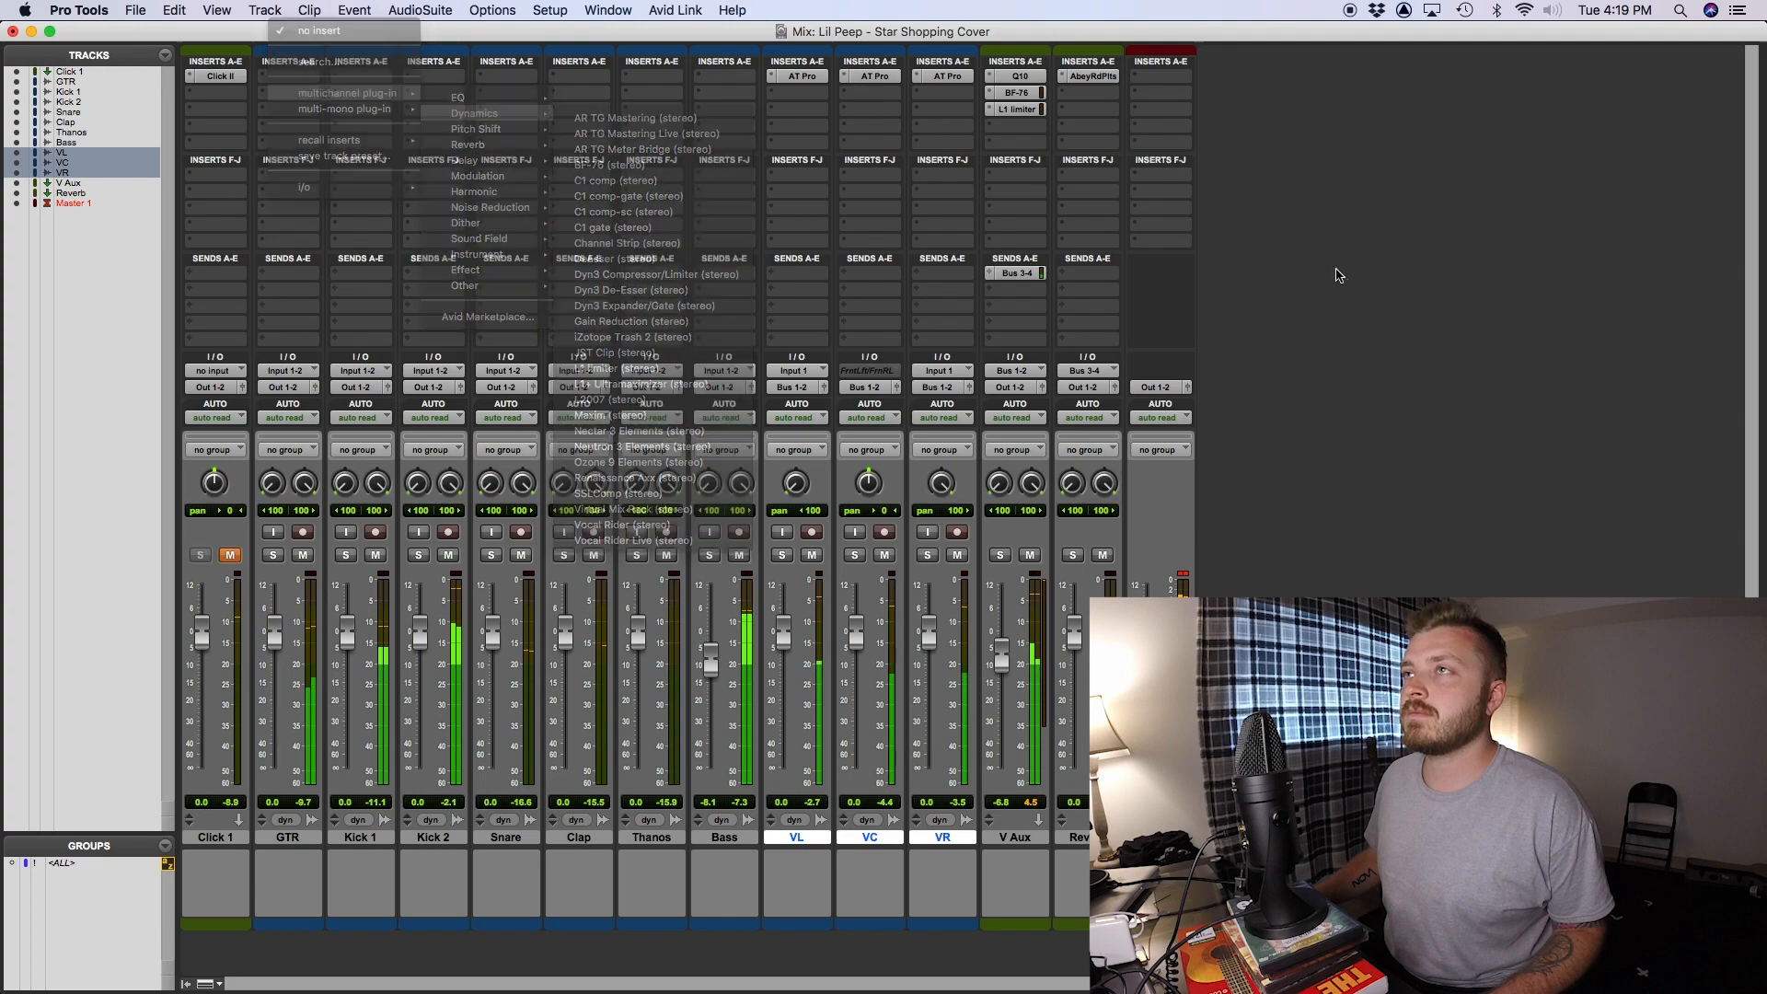
- Solo the GTR track and insert a stereo BF-76 in its second insert slot
click(273, 555)
click(294, 99)
mouse_move(354, 93)
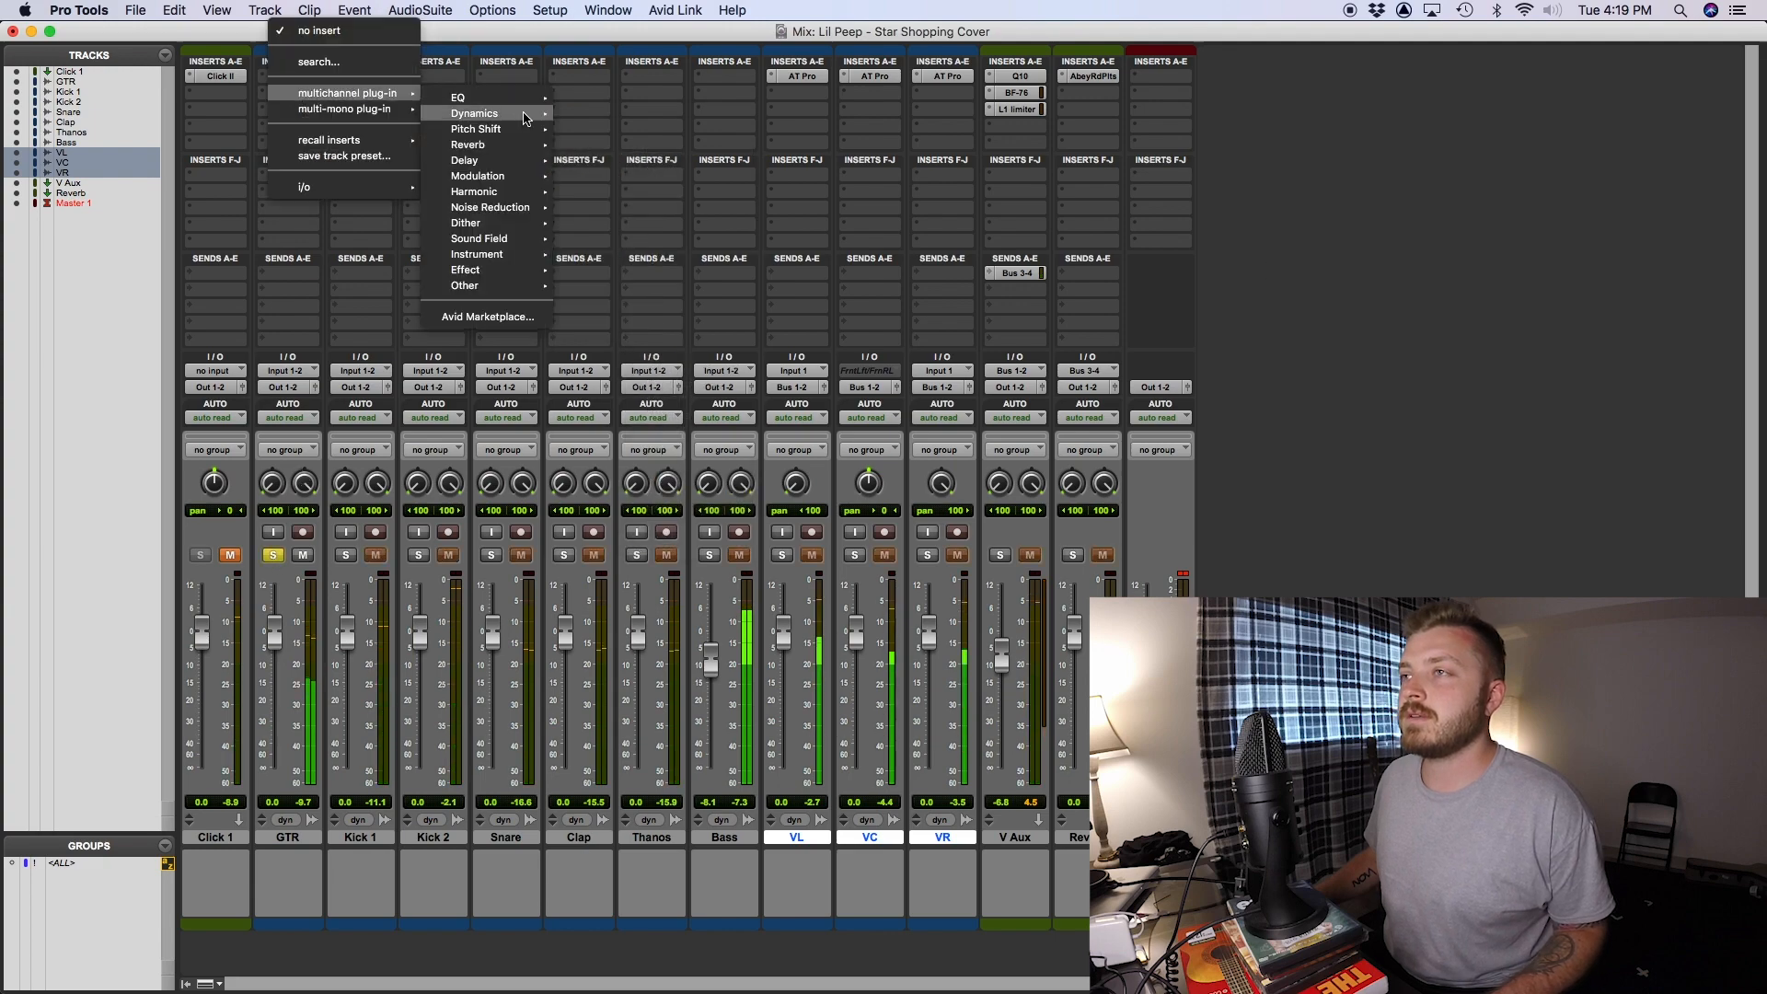
mouse_move(457, 205)
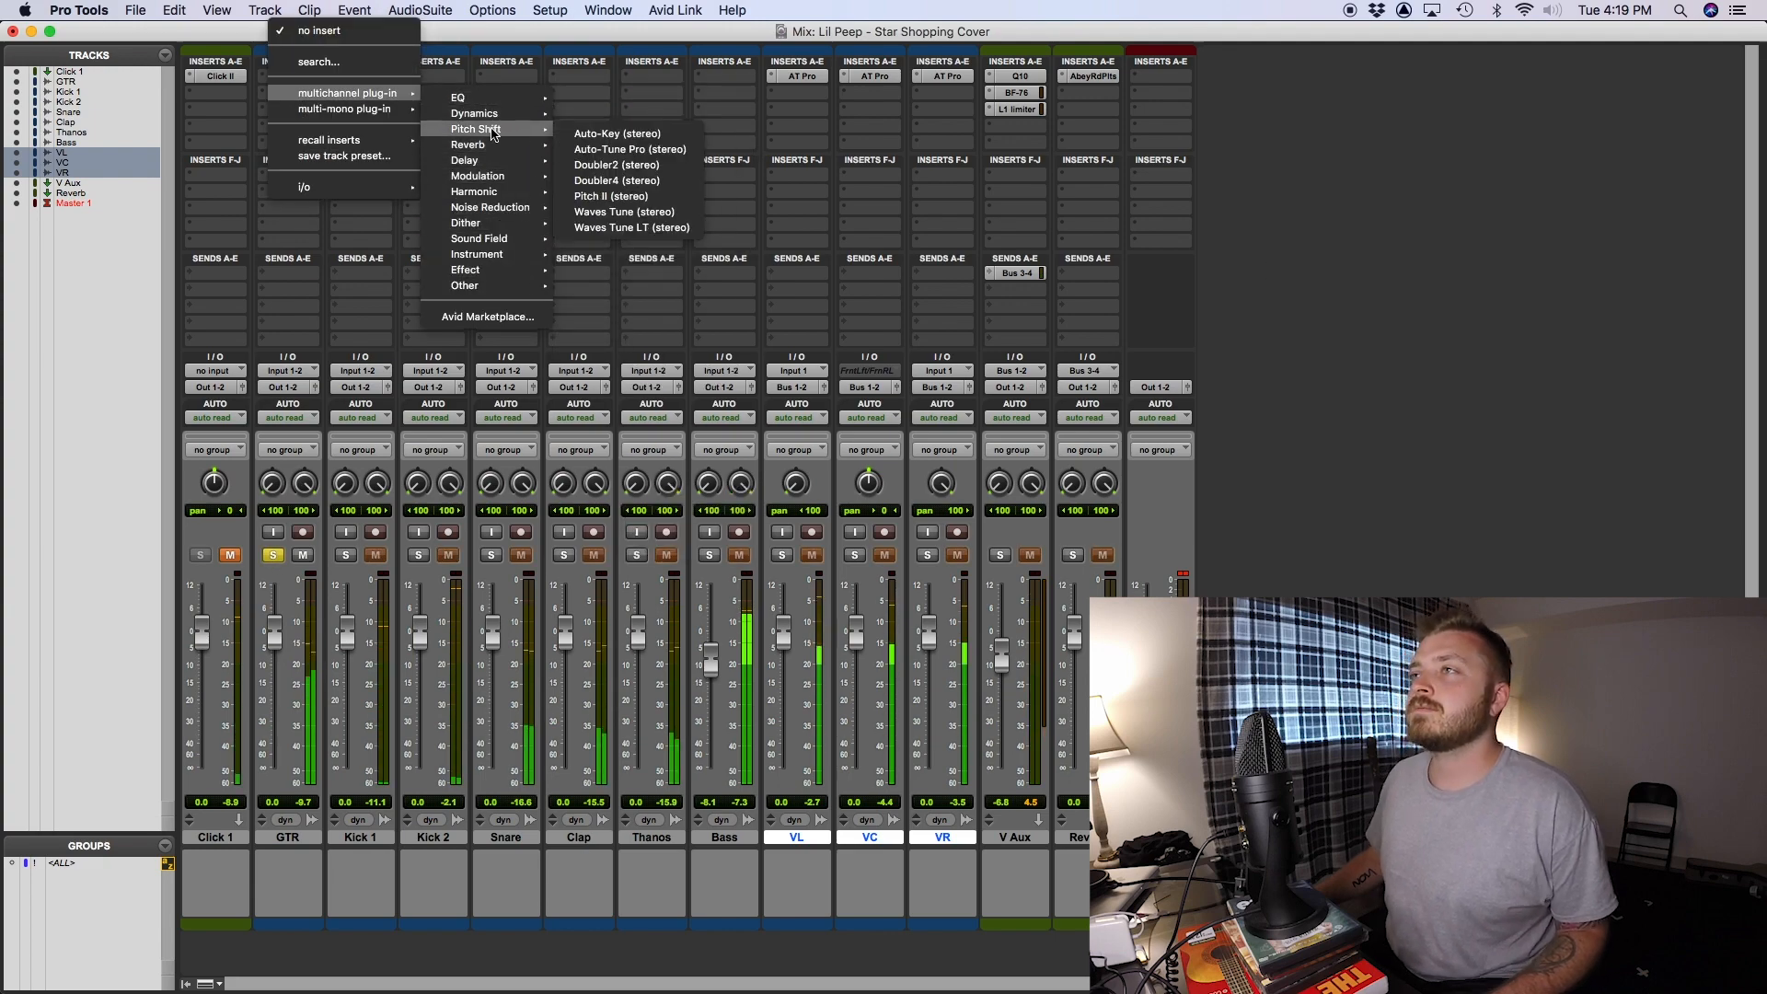
mouse_move(479, 114)
click(608, 134)
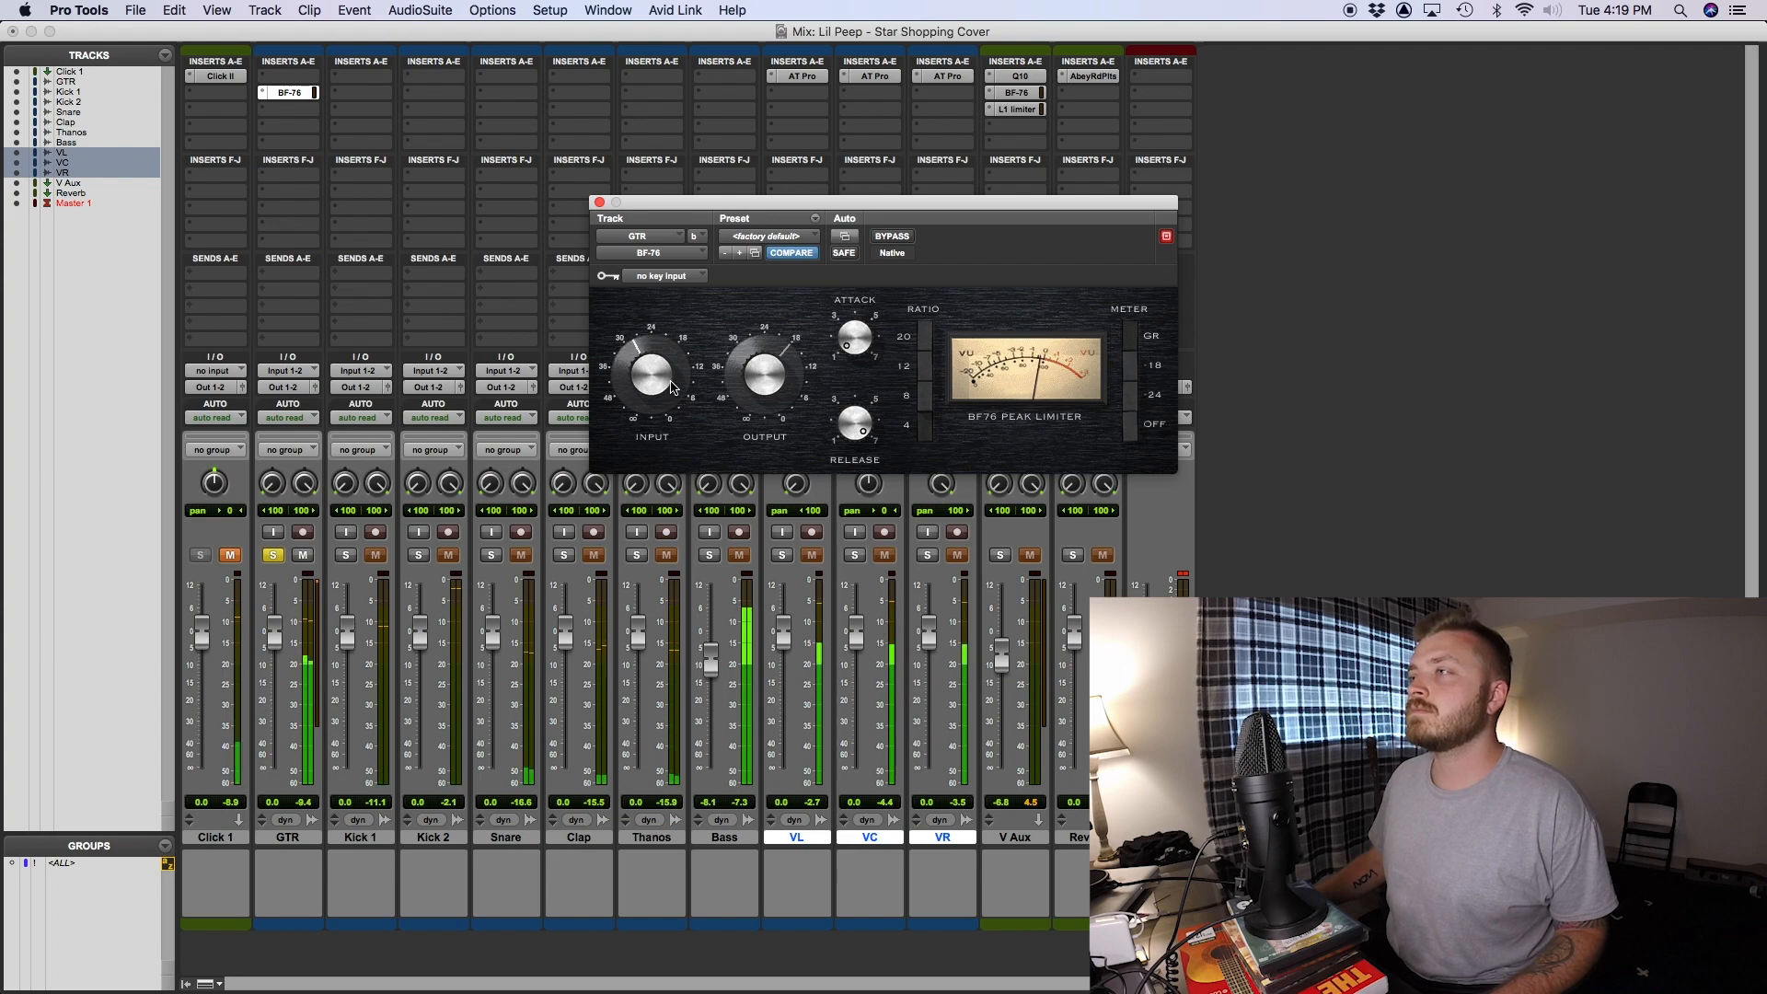
- Insert a Q10 ahead of the BF-76 on GTR, with band 1 as a high-pass filter and its frequency raised
click(288, 75)
mouse_move(354, 83)
mouse_move(479, 129)
click(644, 234)
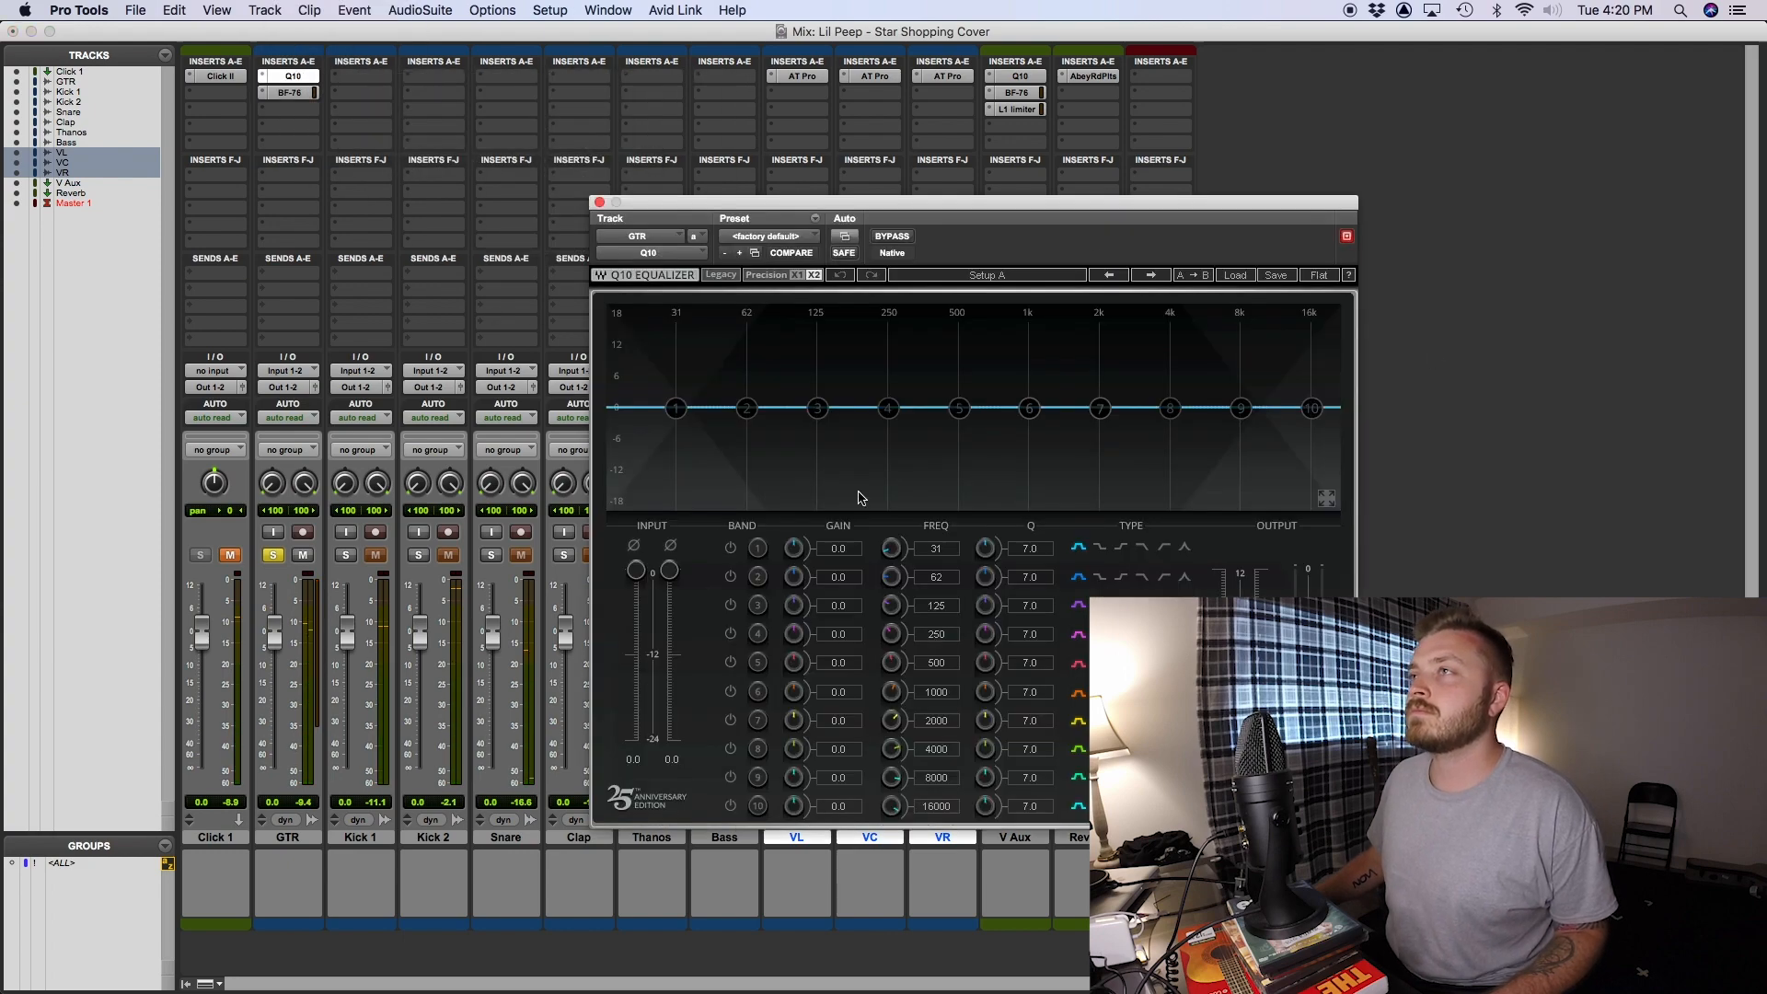
click(729, 547)
click(1166, 549)
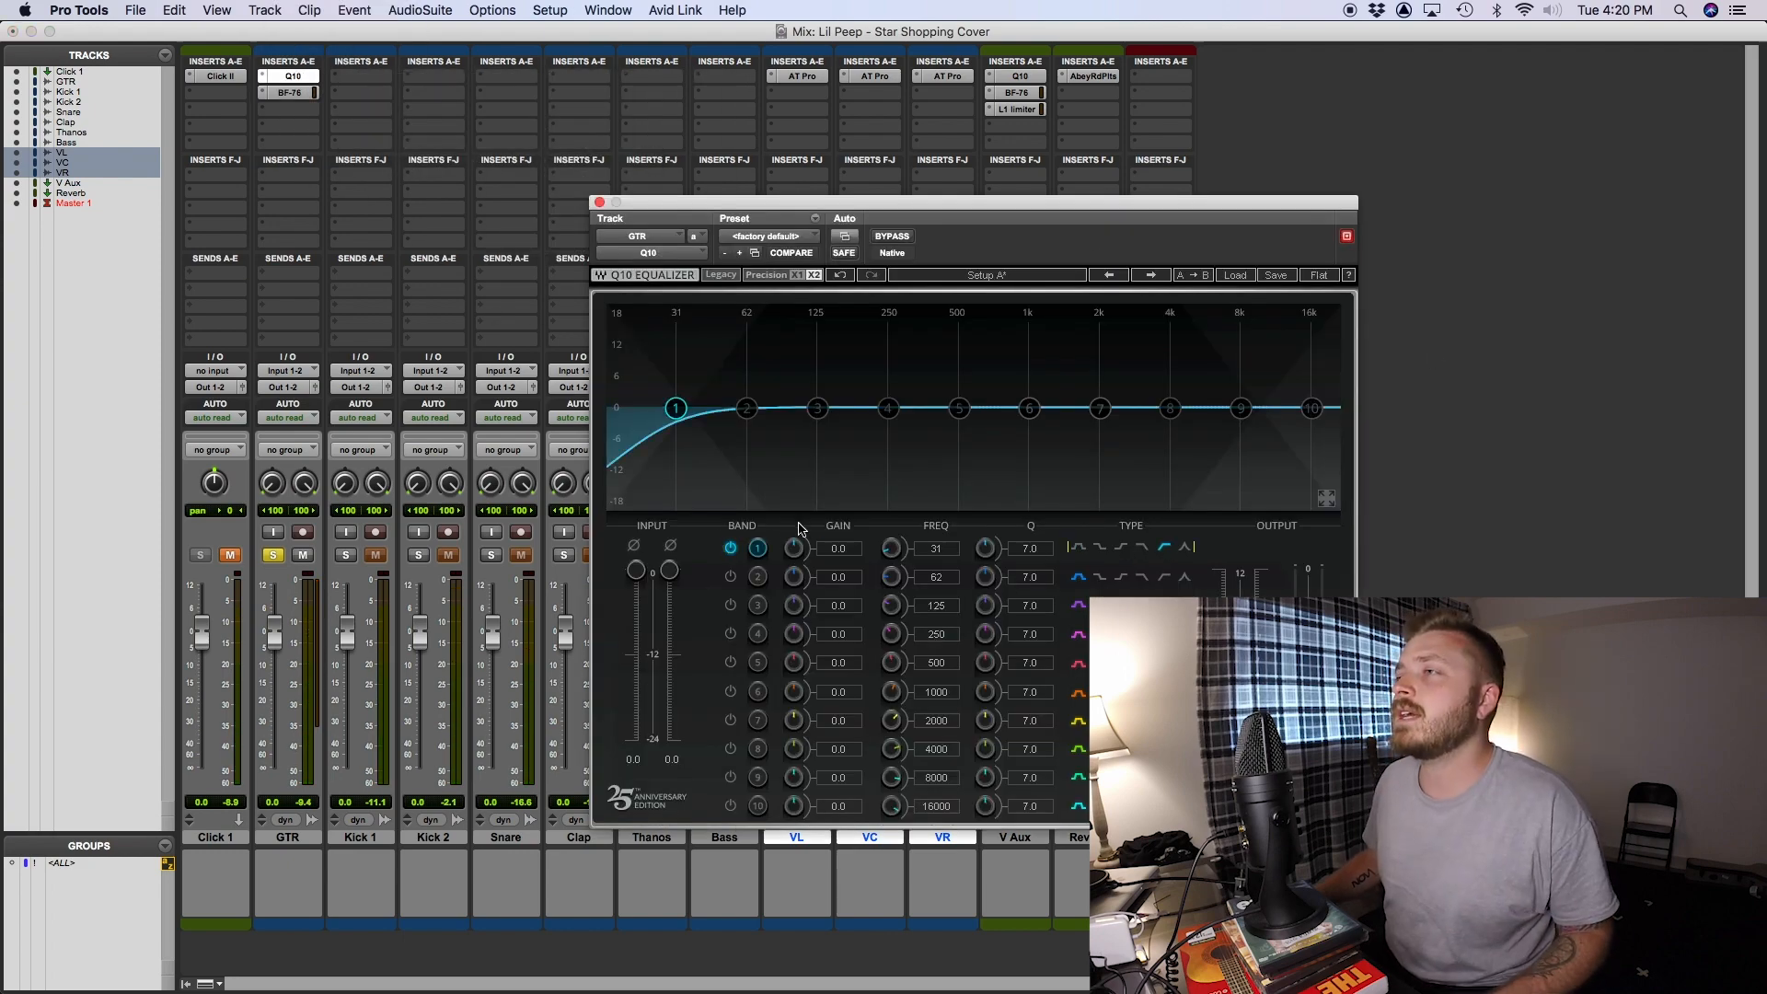
mouse_move(891, 548)
mouse_down()
mouse_move(891, 496)
mouse_move(890, 516)
mouse_up()
click(599, 202)
- Boost band 9 on the GTR Q10 just below 8000 Hz and readjust the GTR fader to 0.0 dB
click(292, 75)
mouse_move(1239, 408)
mouse_down()
mouse_move(1073, 383)
mouse_move(1218, 388)
mouse_up()
click(599, 202)
drag(274, 622, 278, 626)
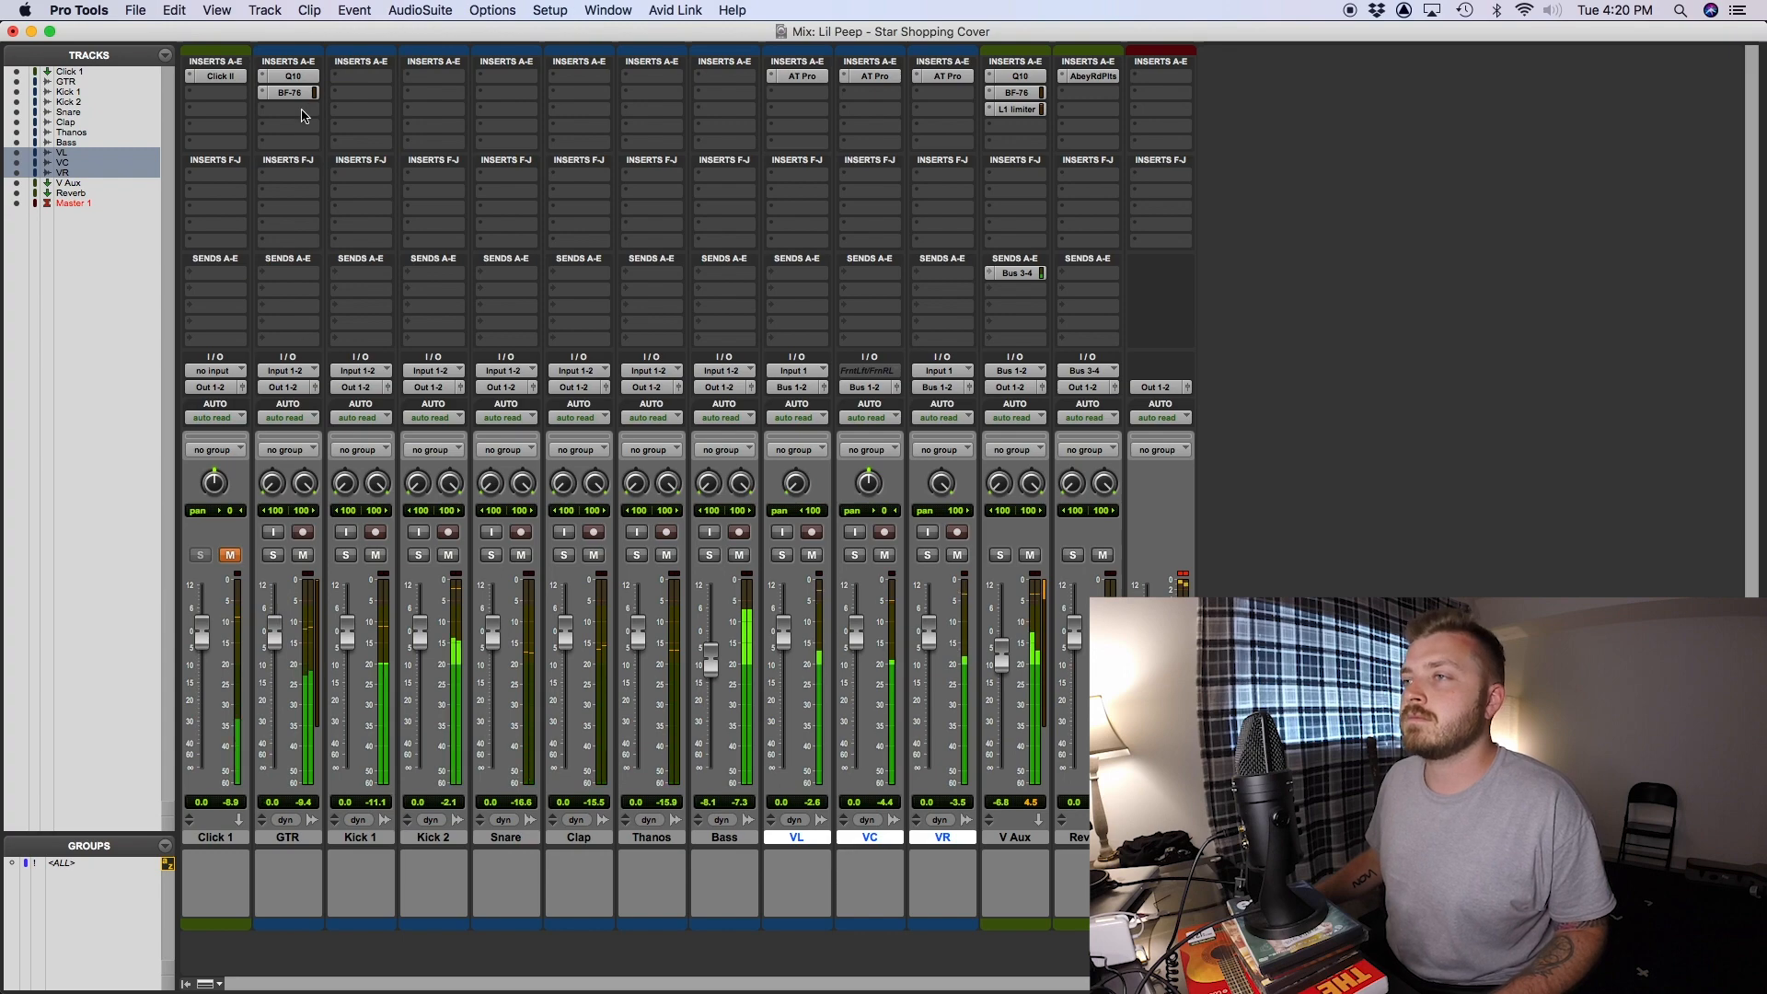
- Insert an L1 limiter below the BF-76 on the GTR track and reopen the BF-76
key(space)
click(307, 110)
click(299, 262)
key(space)
click(289, 93)
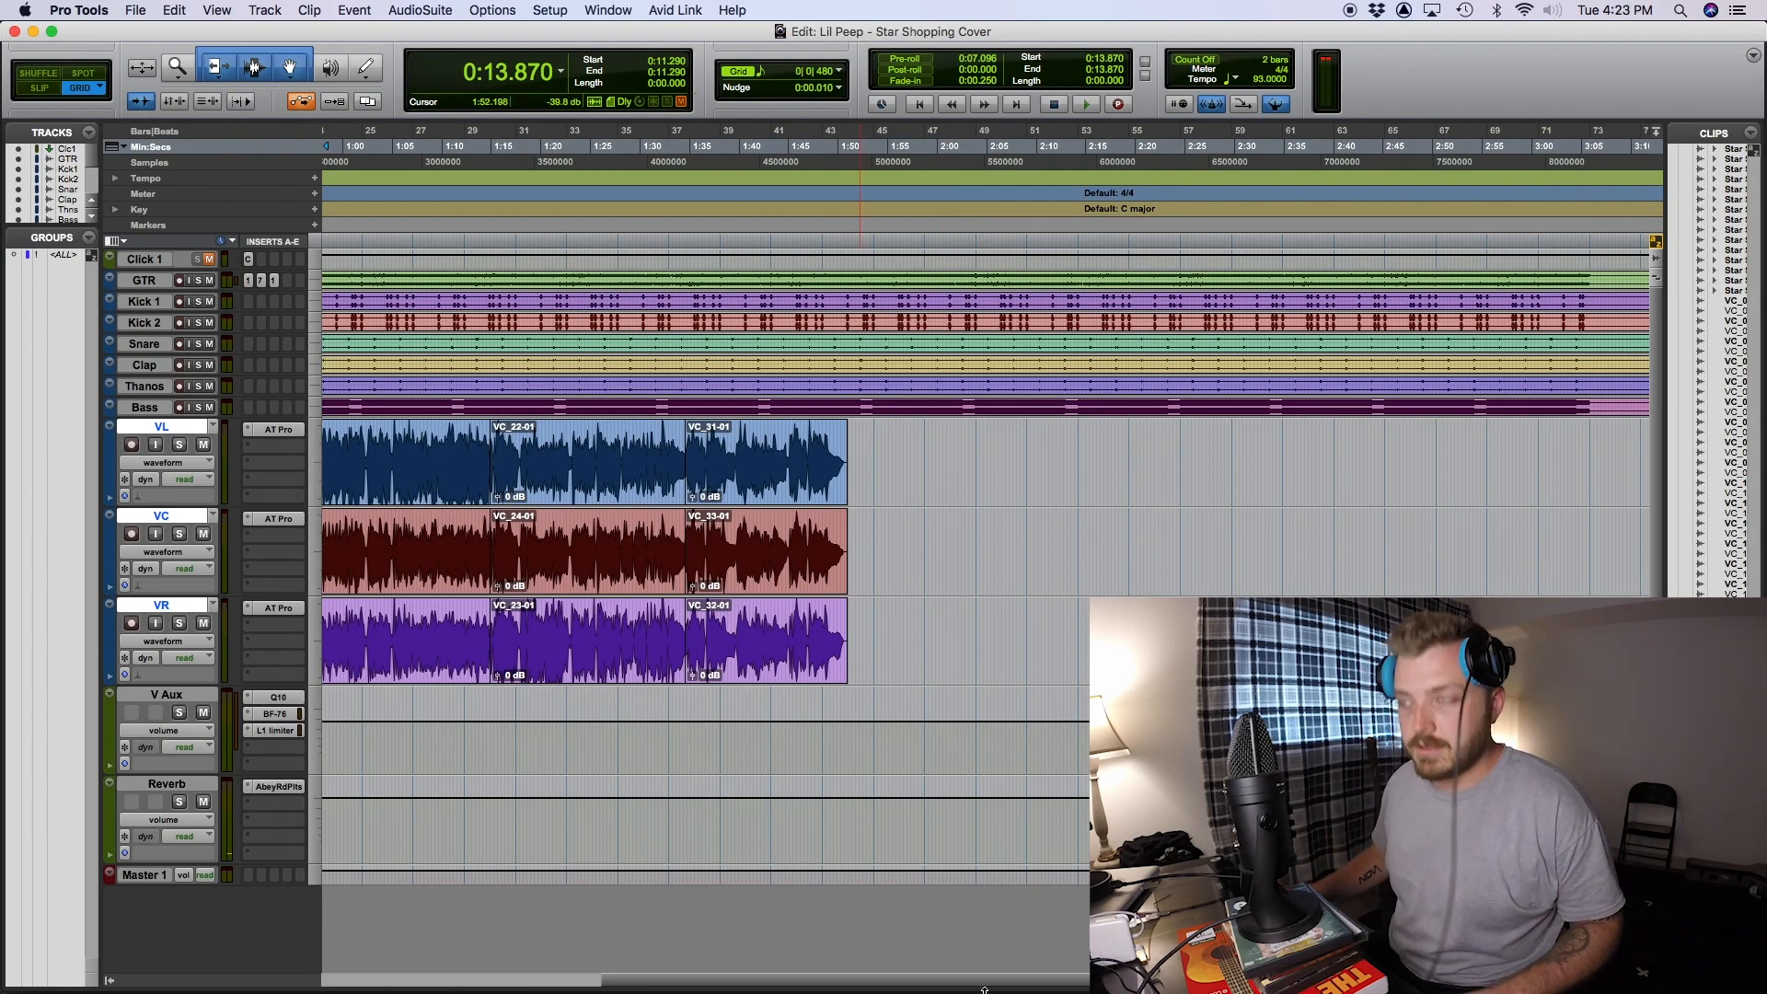
- Switch to Chrome and play the Lil Peep Star Shopping video from 1:32
click(1007, 952)
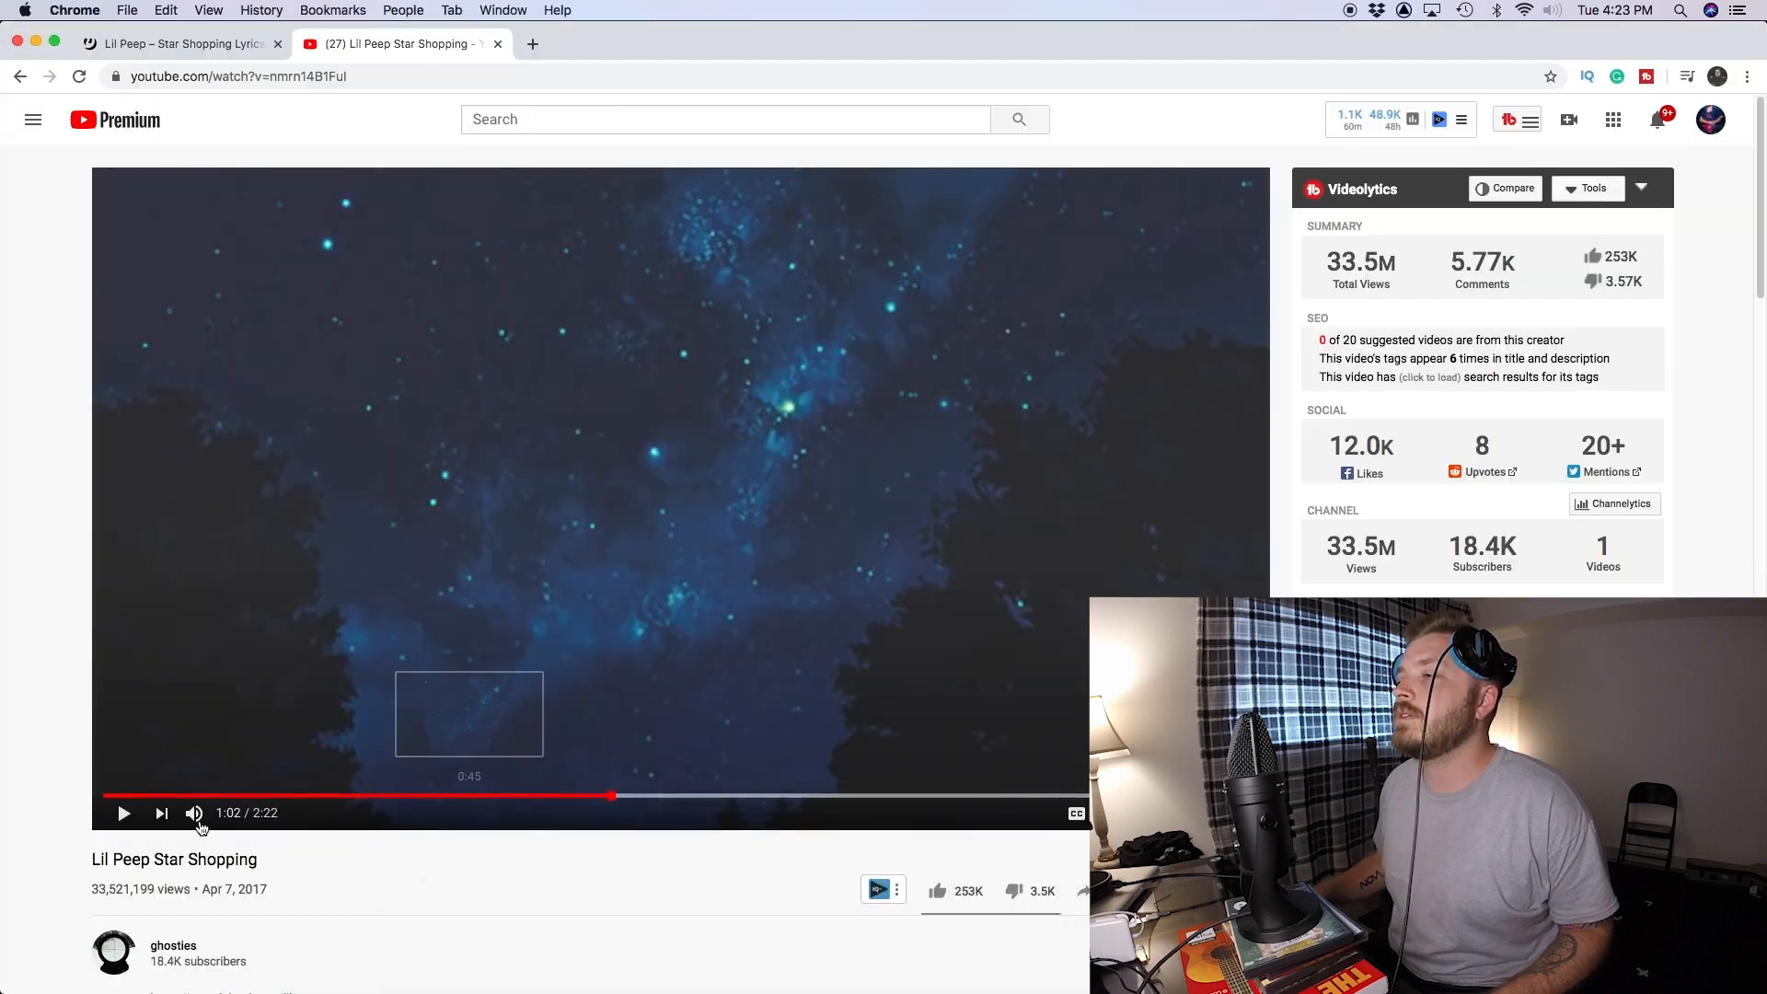
click(125, 813)
click(851, 794)
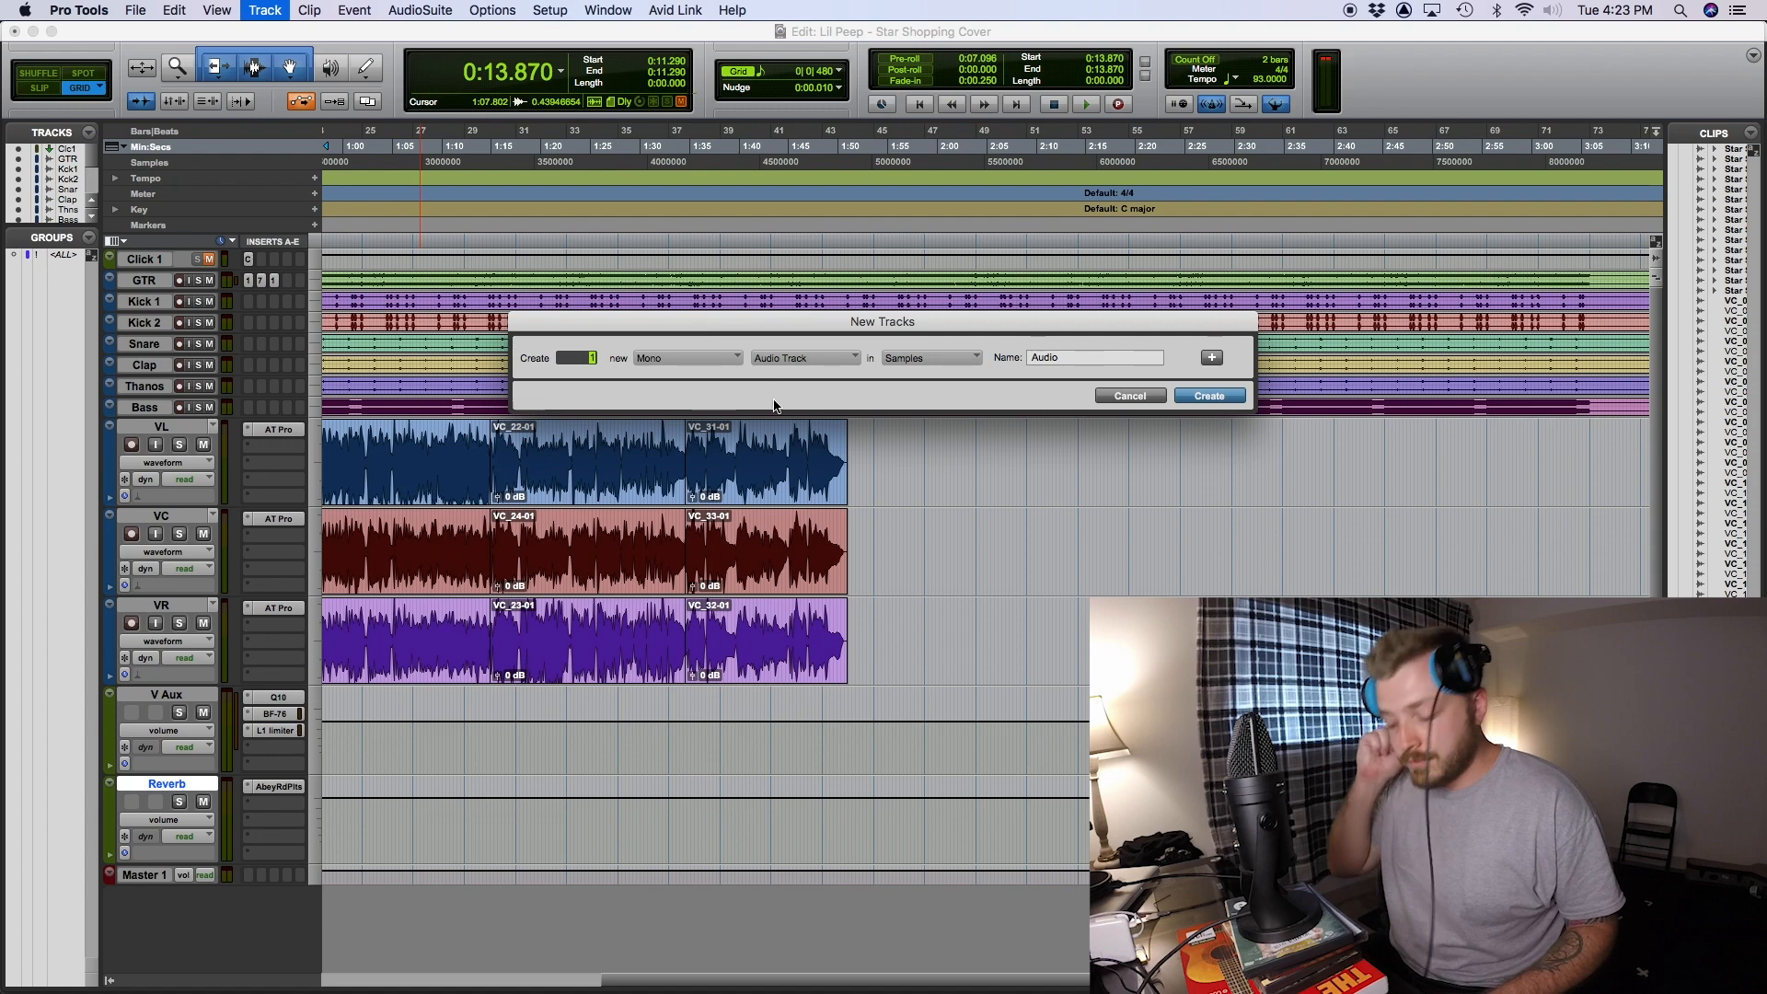
- In Pro Tools, create a stereo instrument track named Piano with Flow Motion and open its factory preset list
click(686, 358)
click(662, 373)
click(805, 358)
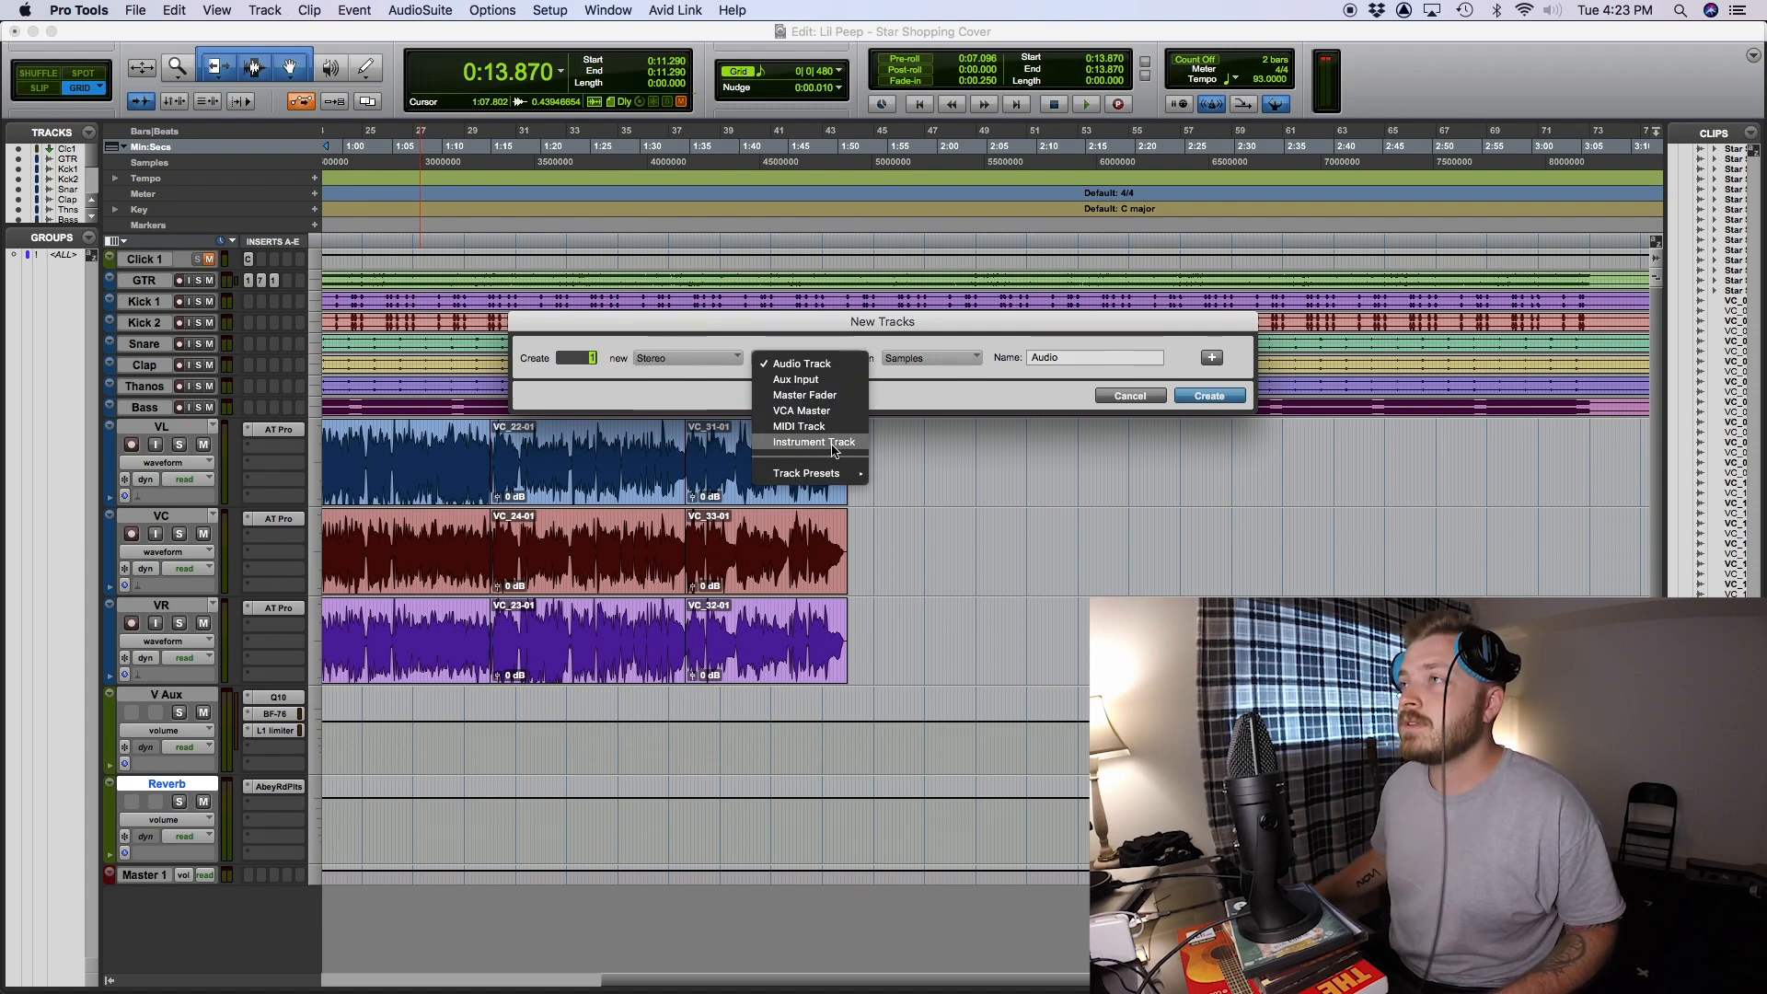
click(813, 441)
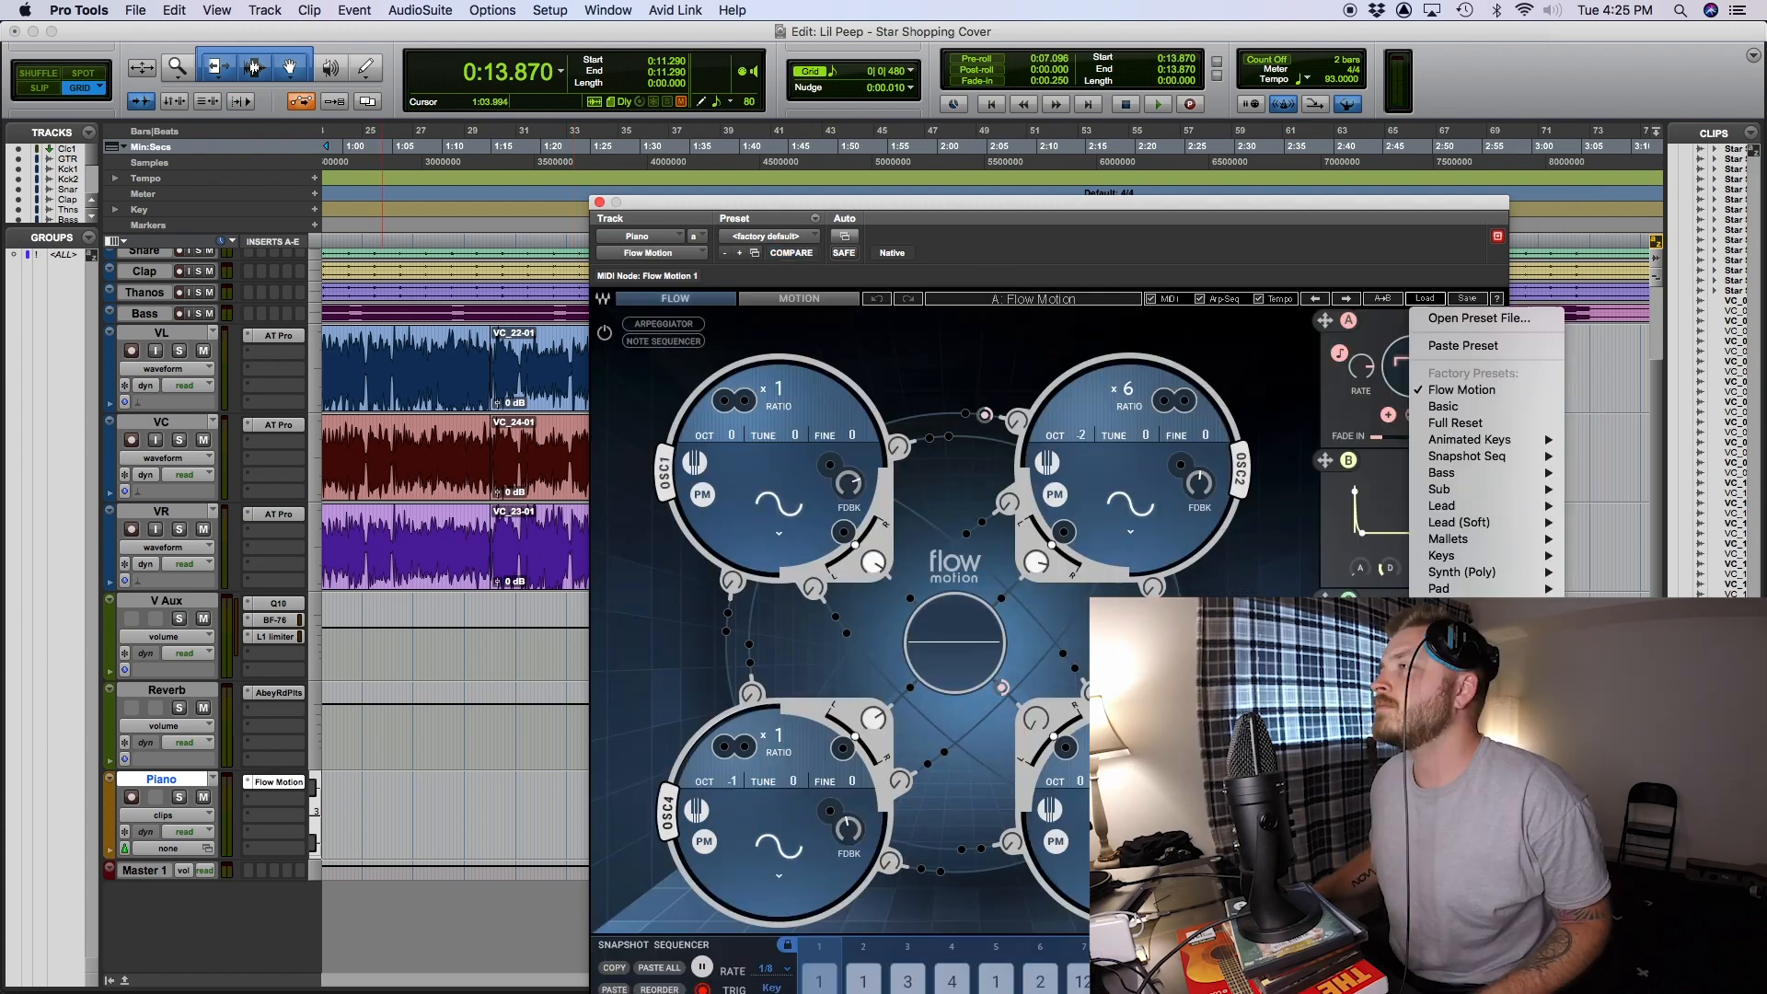
mouse_move(1500, 508)
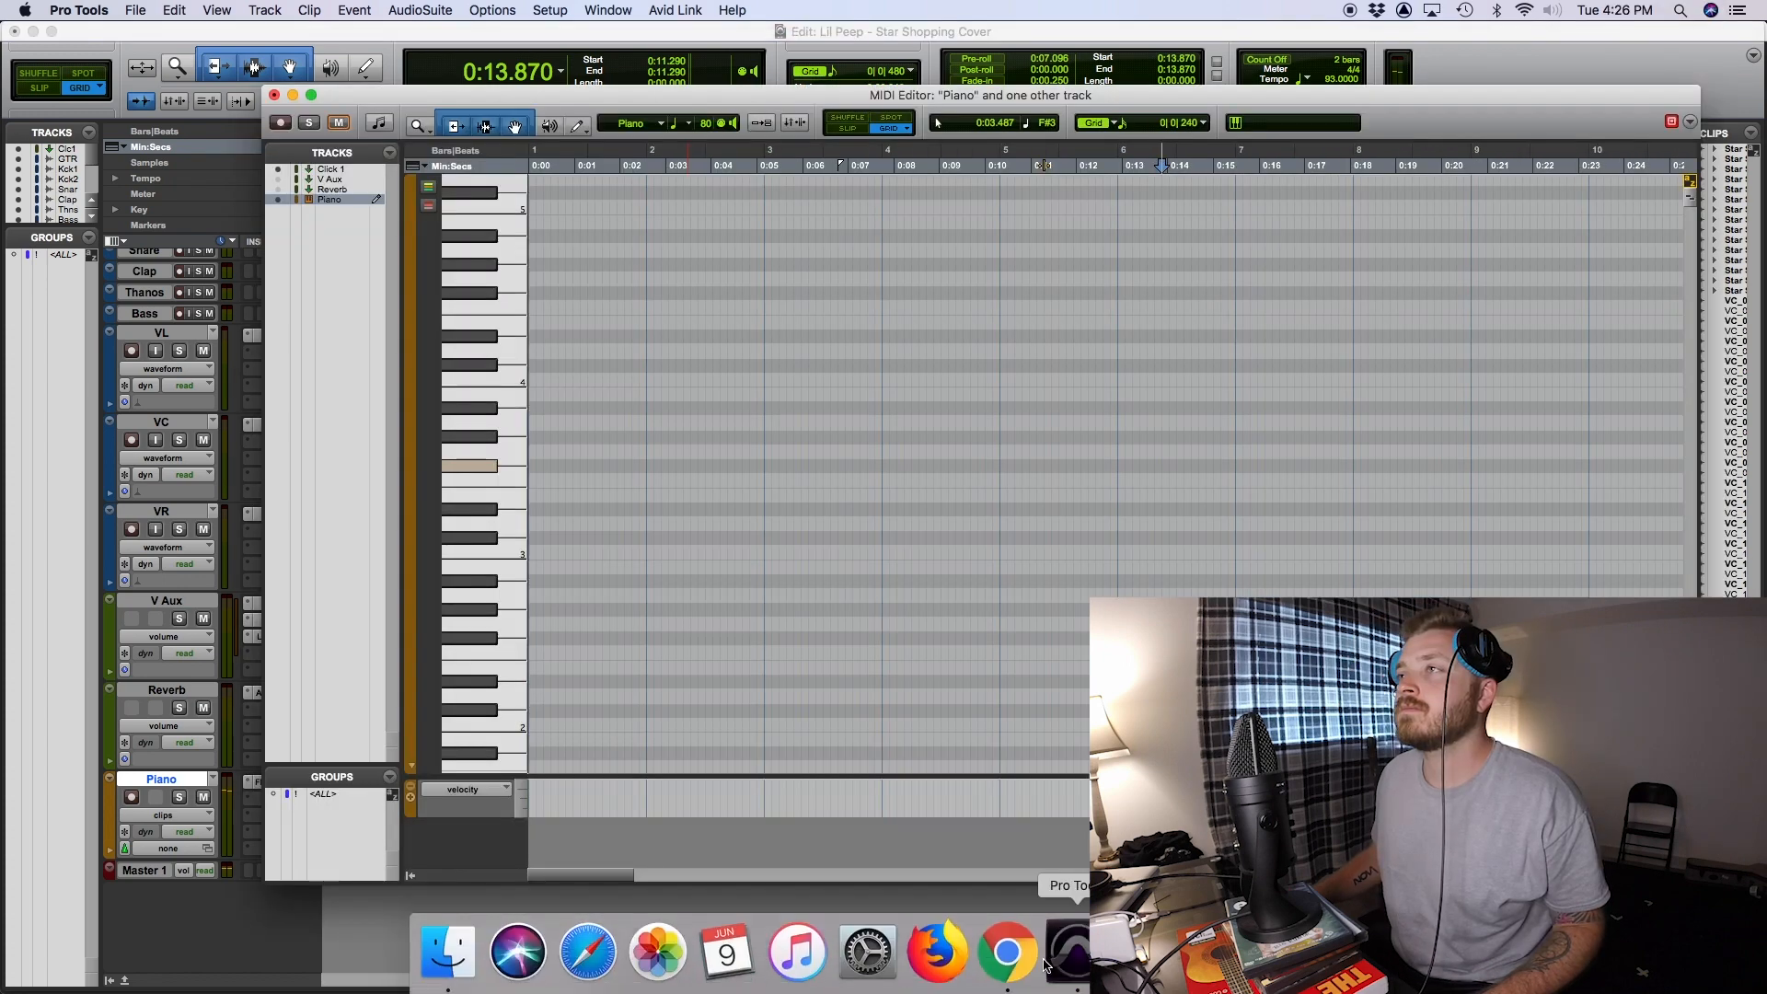
- Replay the Star Shopping video around 1:50 in Chrome as a reference for the piano part and return to Pro Tools
click(1007, 953)
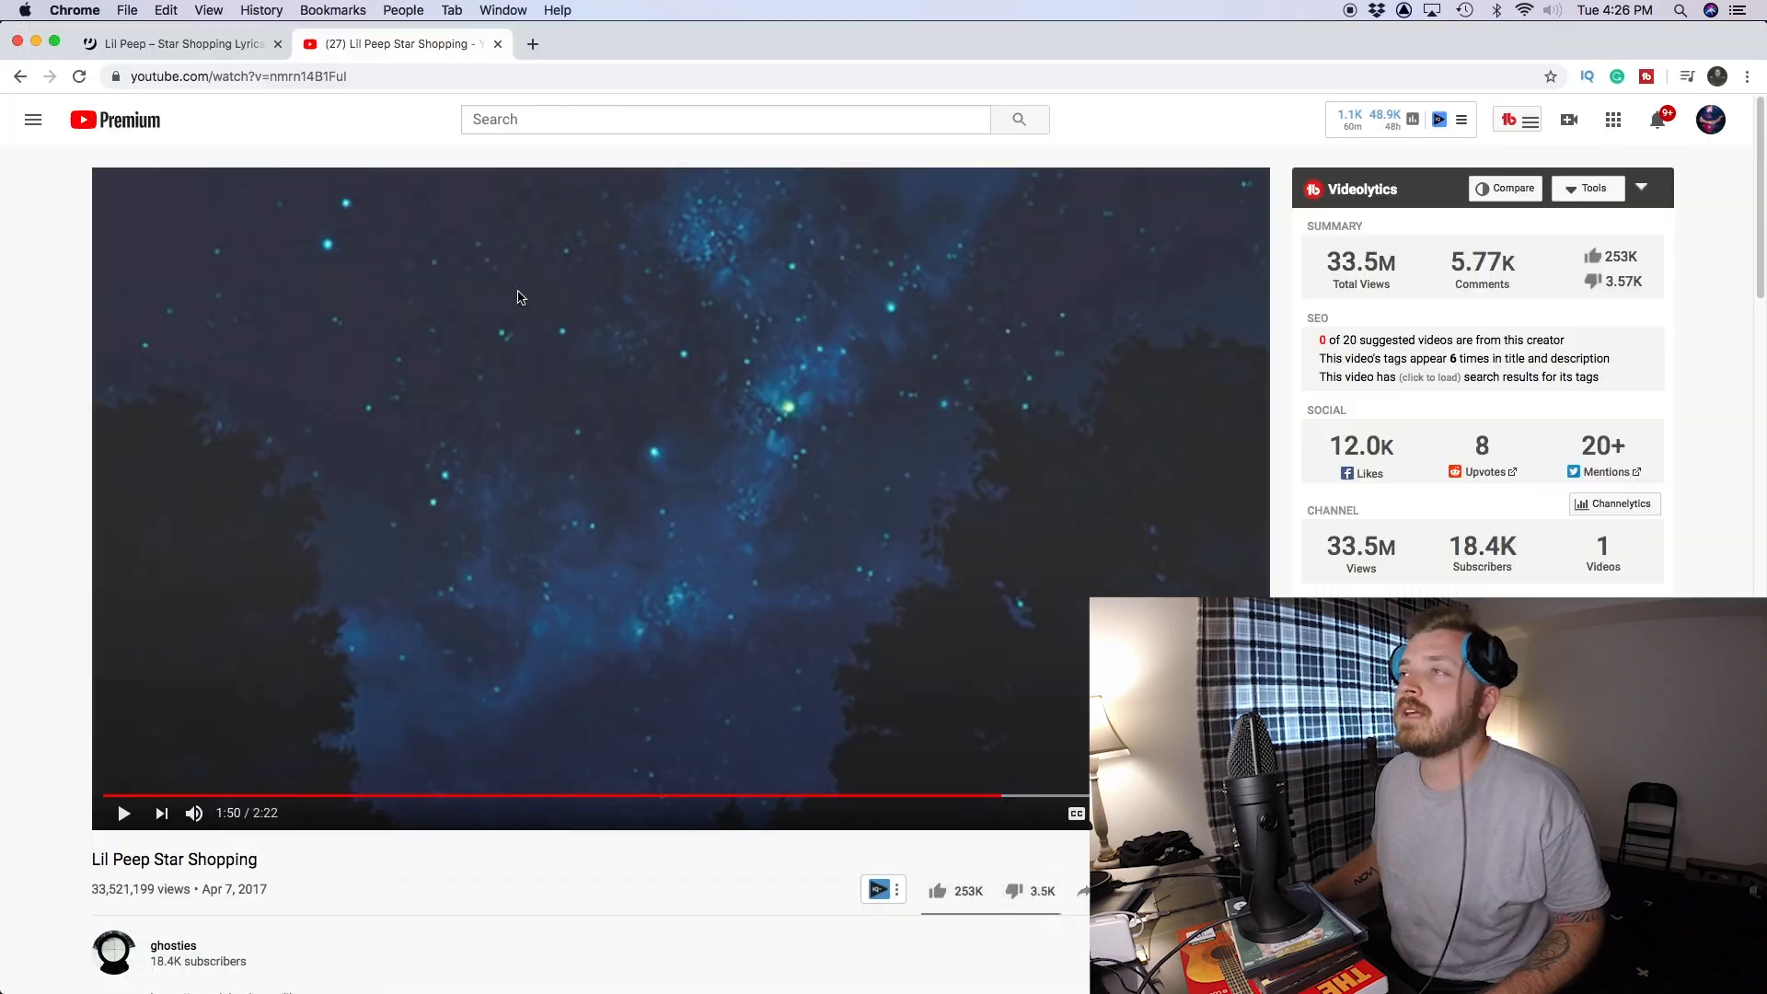
click(133, 815)
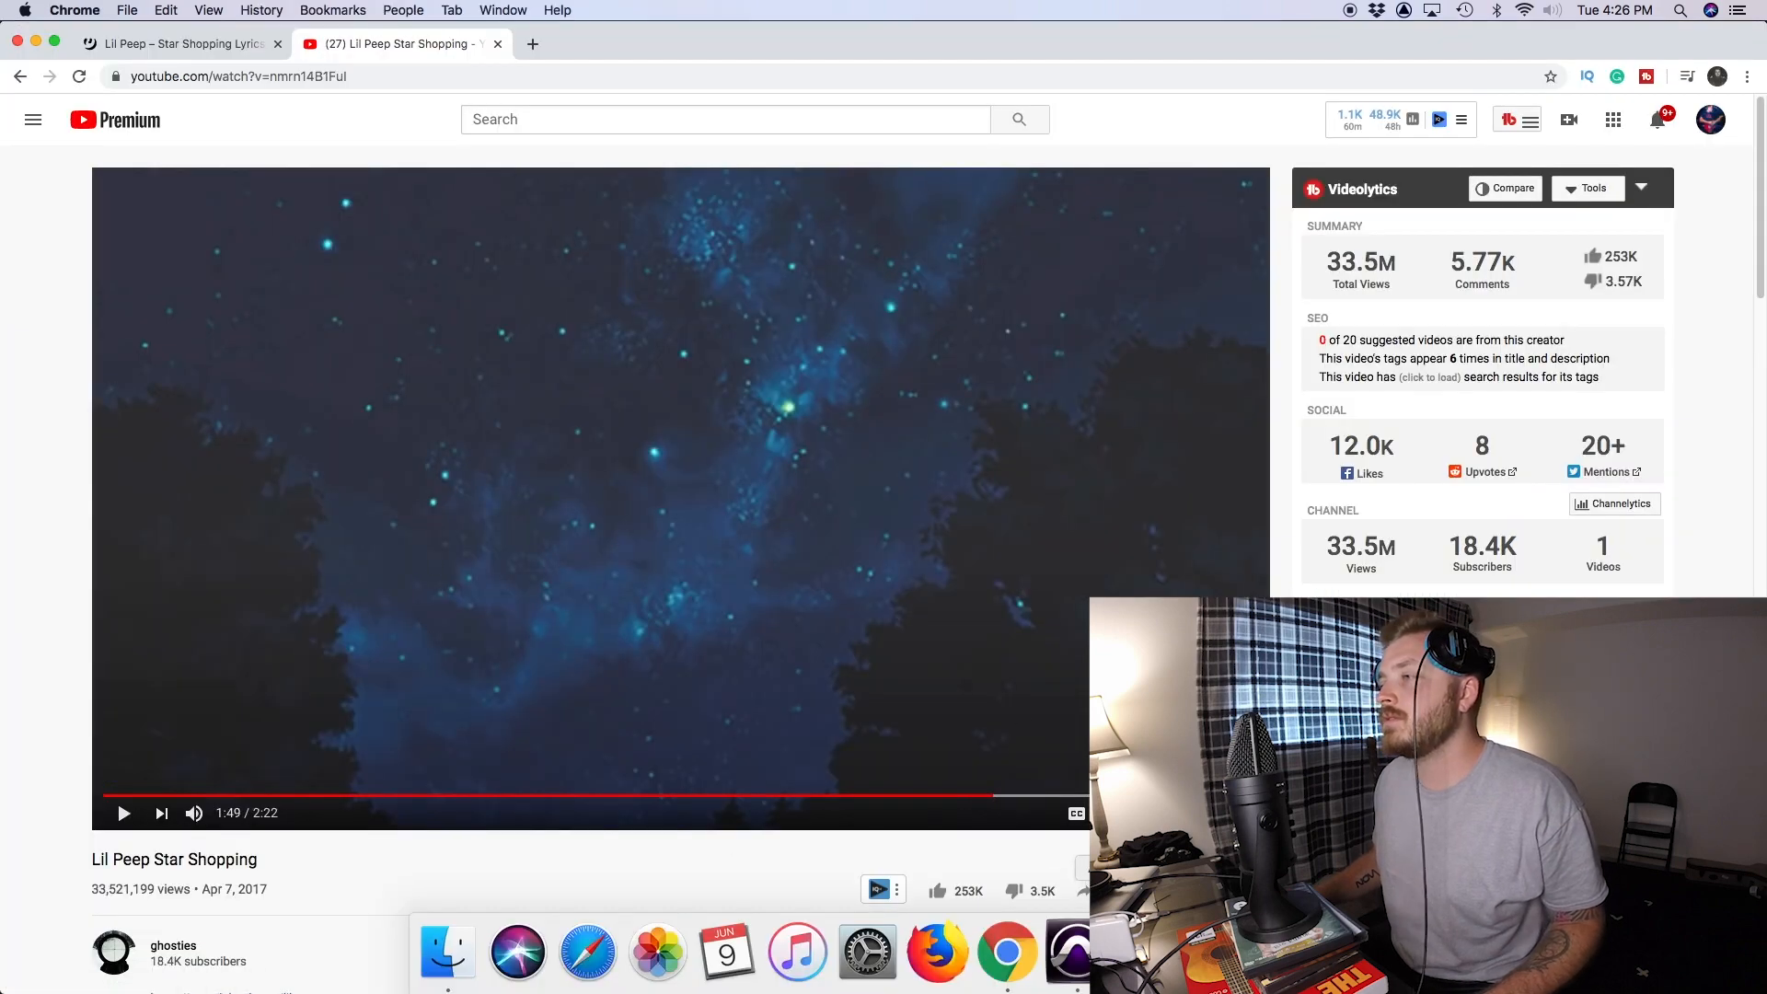
click(1064, 955)
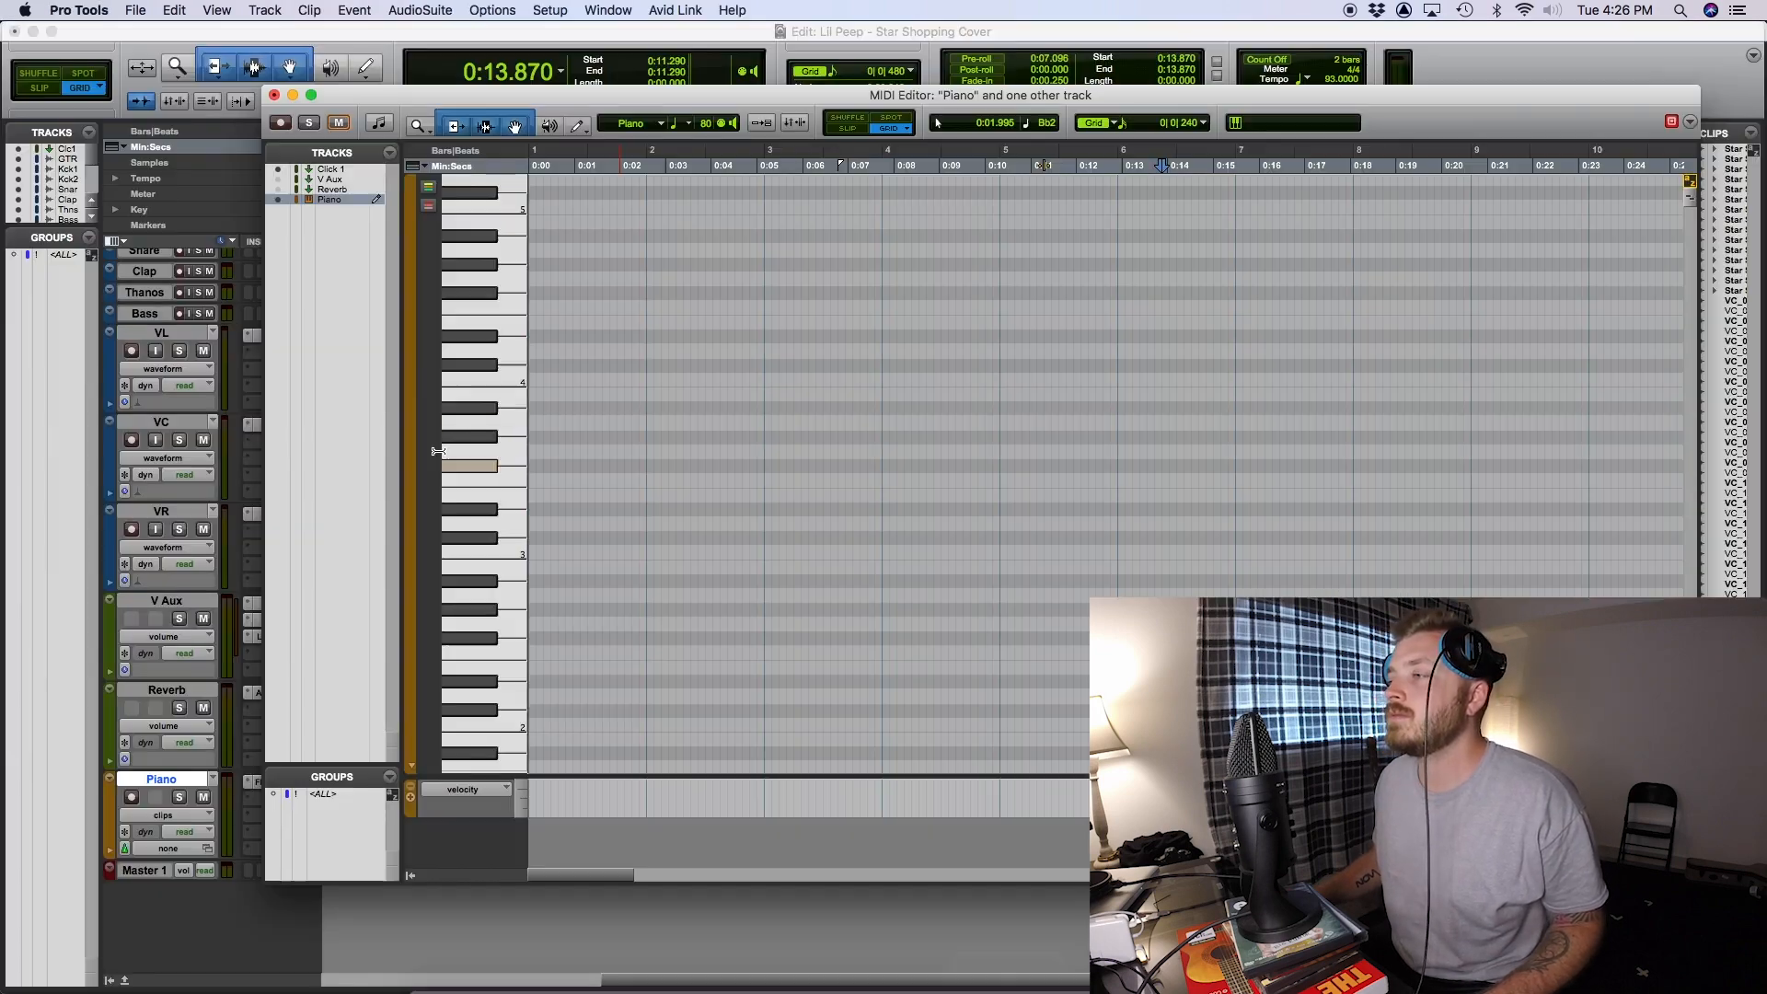
- Enter the descending melody notes in the Piano track's MIDI editor and adjust the position and length of the C#4 and A3 notes
click(708, 522)
mouse_move(768, 538)
mouse_down()
mouse_move(876, 538)
mouse_move(787, 366)
mouse_up()
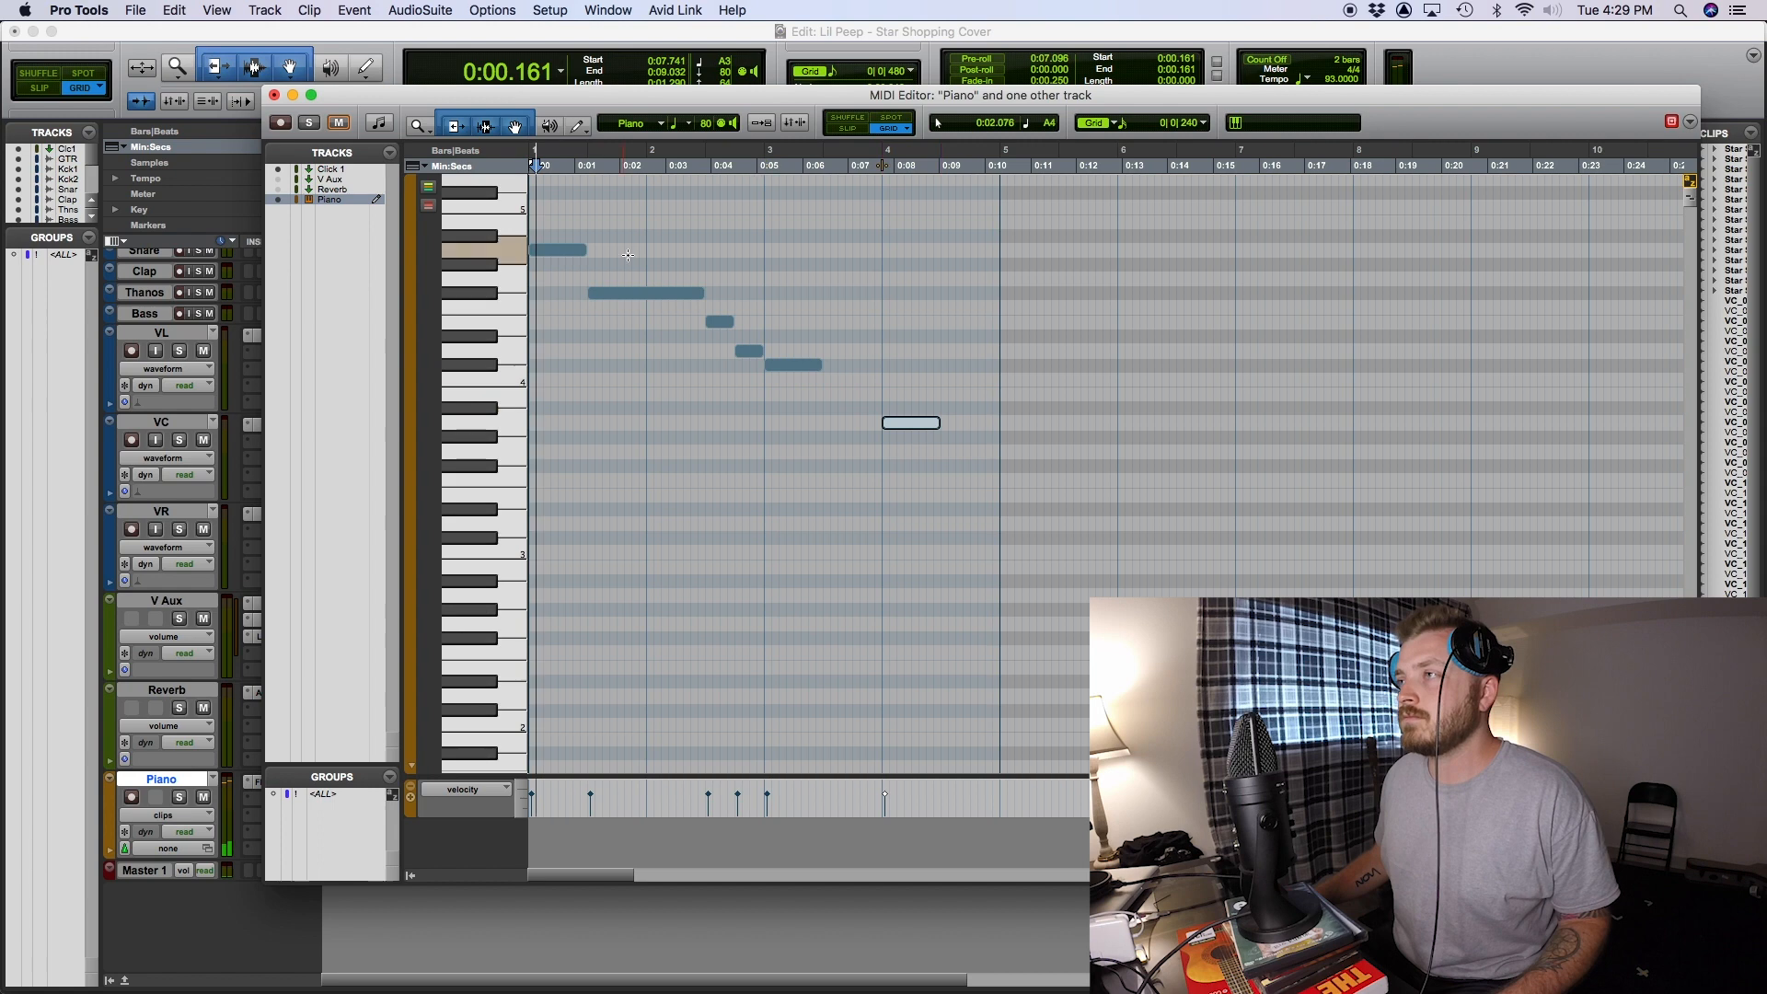
key(space)
key(space)
drag(911, 422, 838, 423)
drag(820, 365, 807, 366)
- Extend the A3 note up to the closing F#3 note and audition the melody with its opening A4 note
key(space)
drag(866, 422, 932, 423)
key(space)
key(space)
click(558, 251)
key(space)
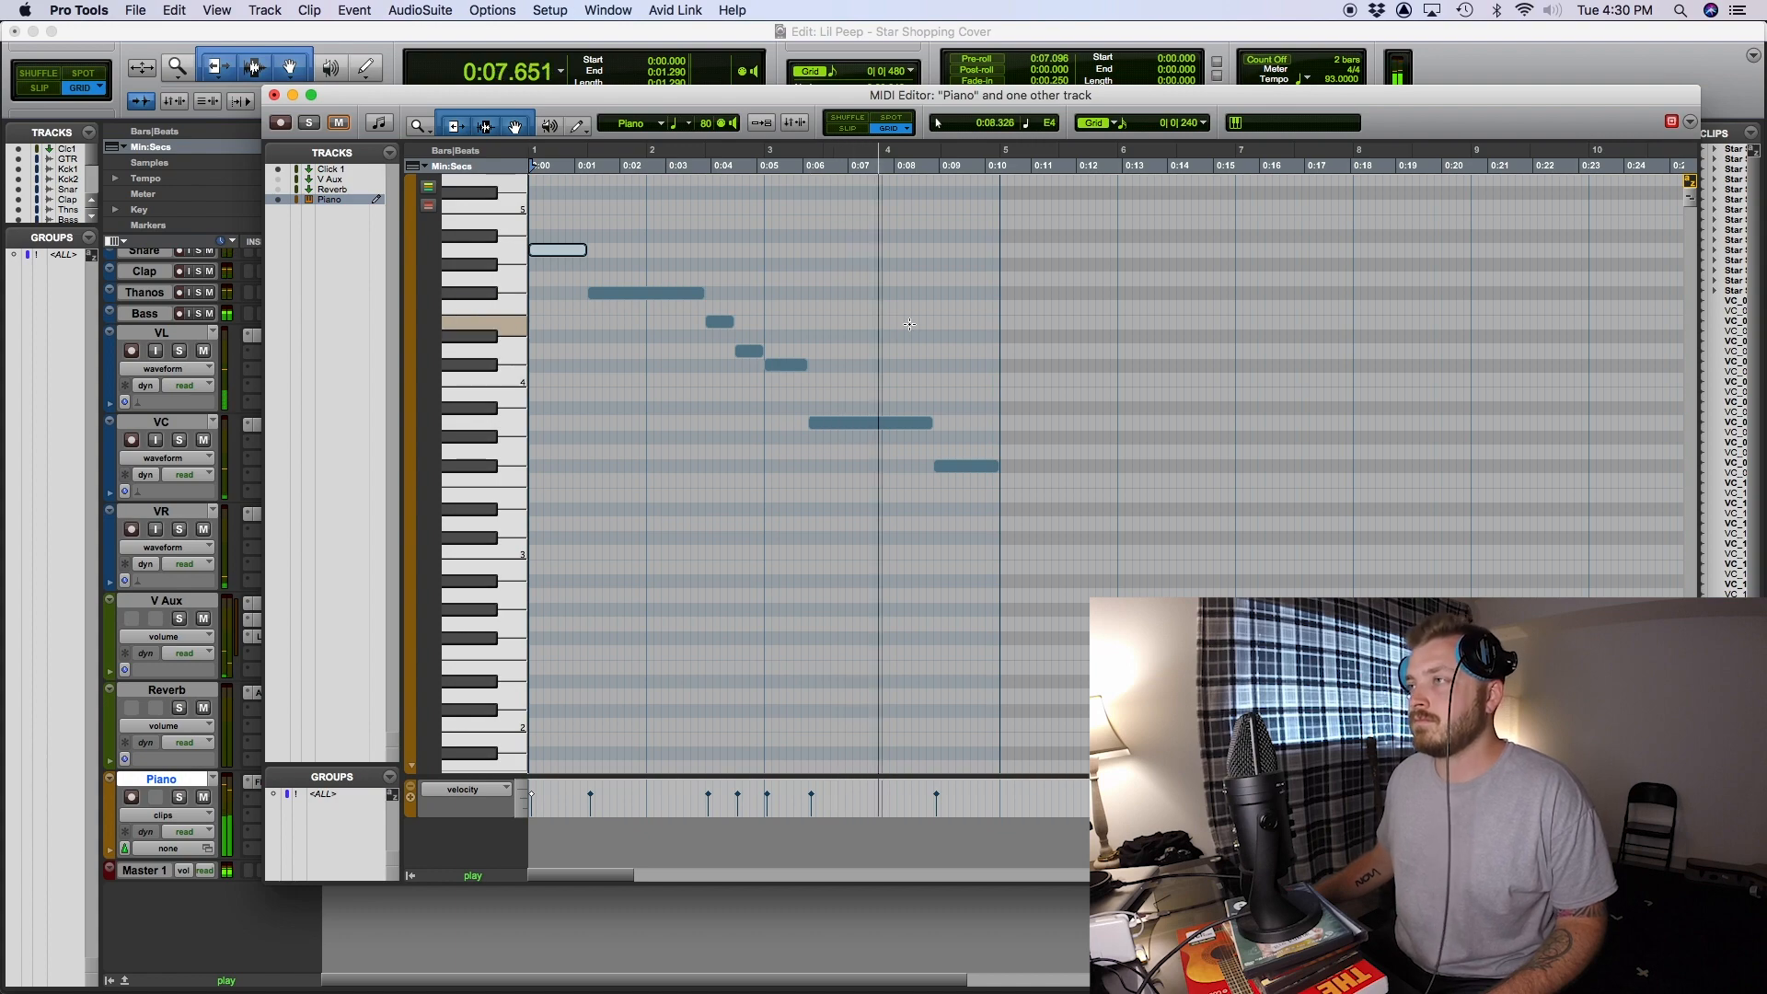
key(space)
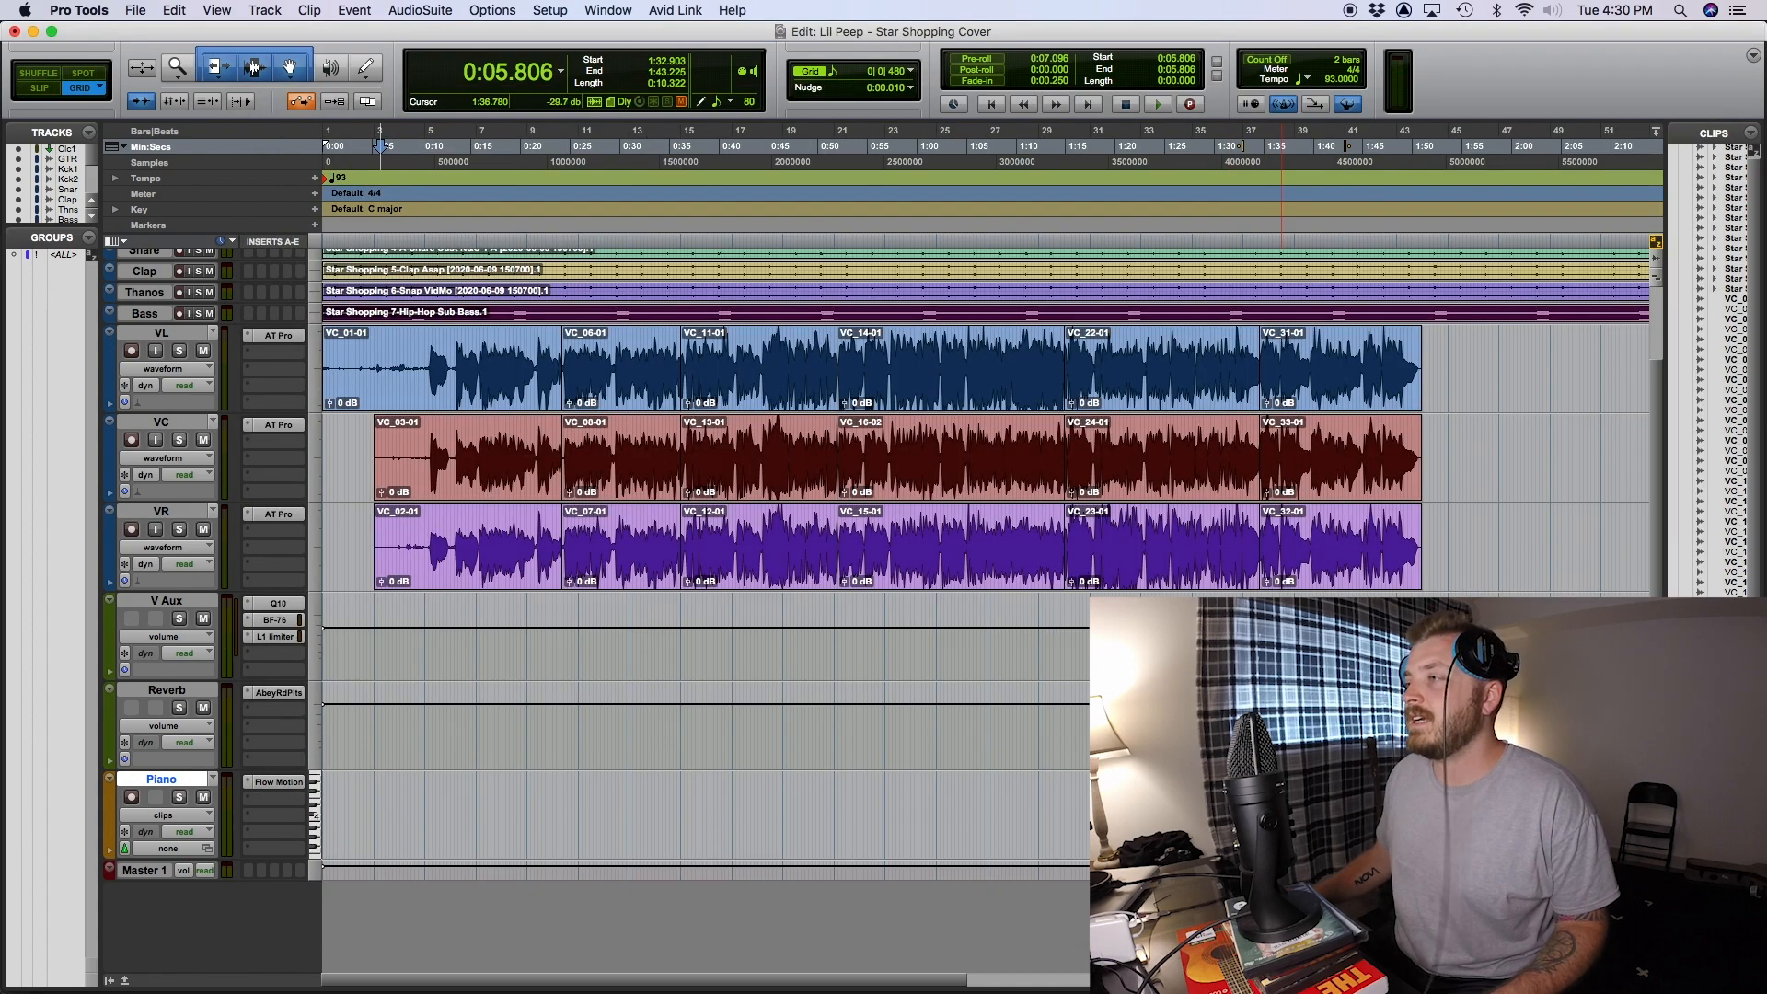
- Play the session from just before the Piano clip at bar 37 and bring up the mixer
scroll(1012, 651, right, 3)
scroll(1012, 651, up, 3)
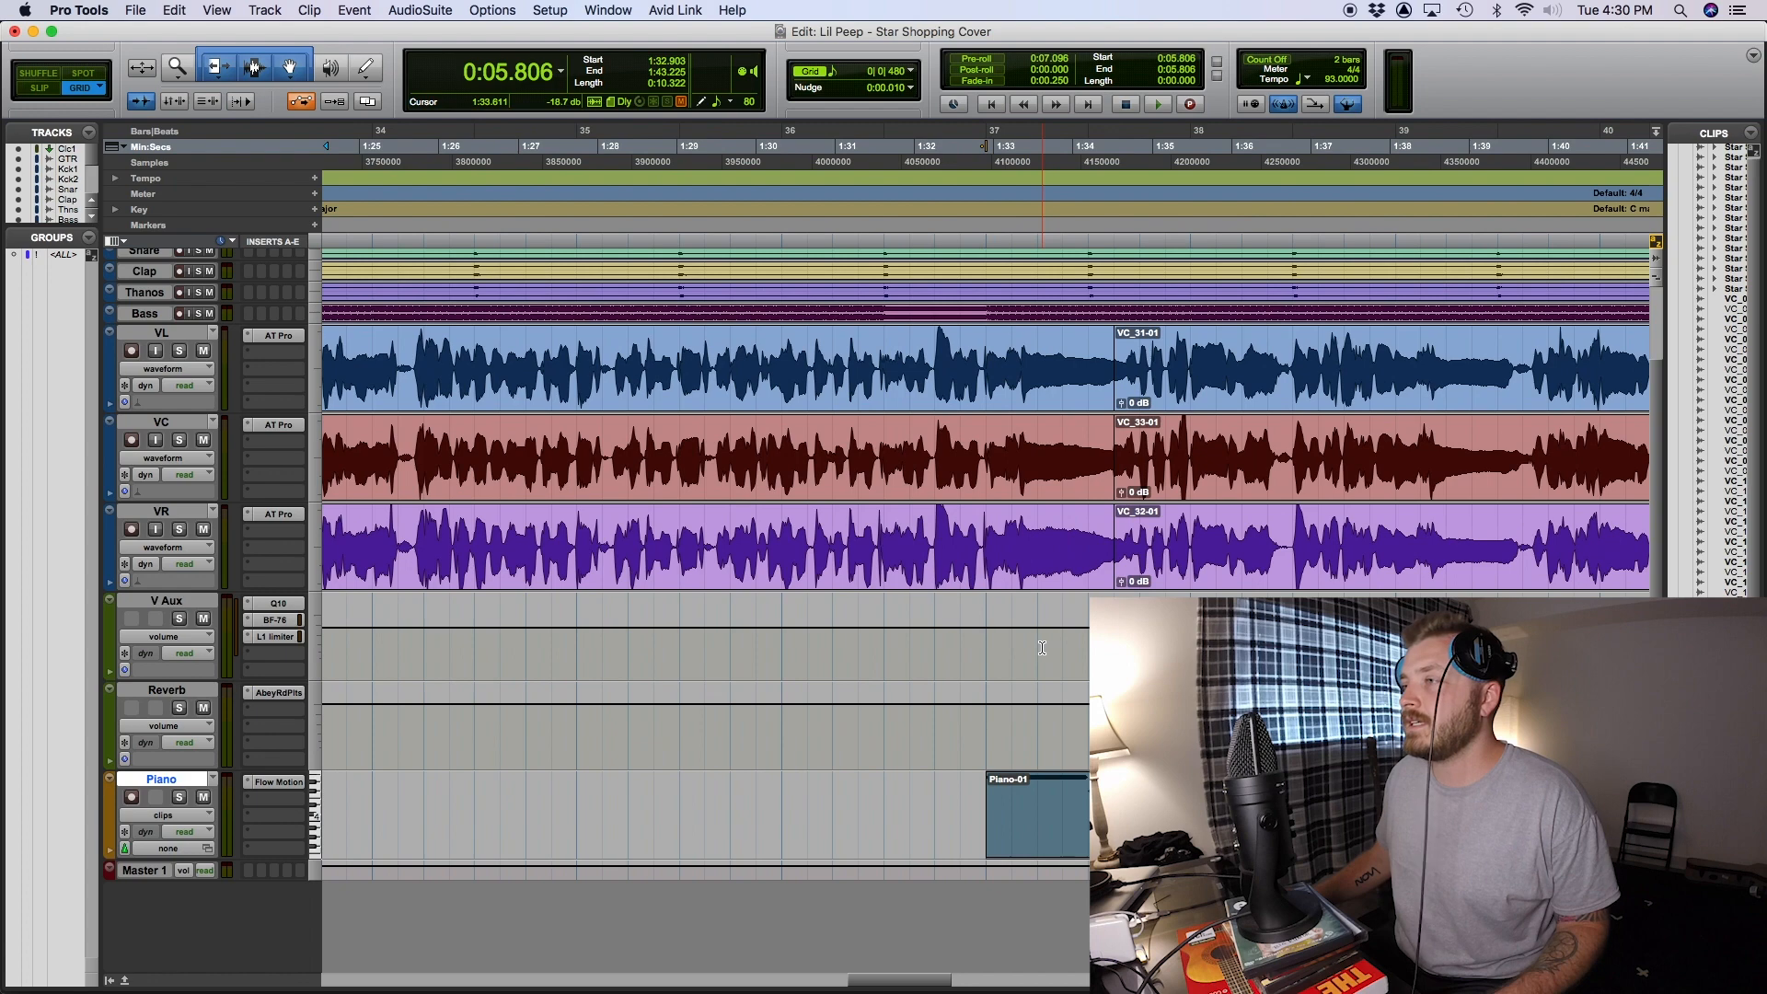
key(space)
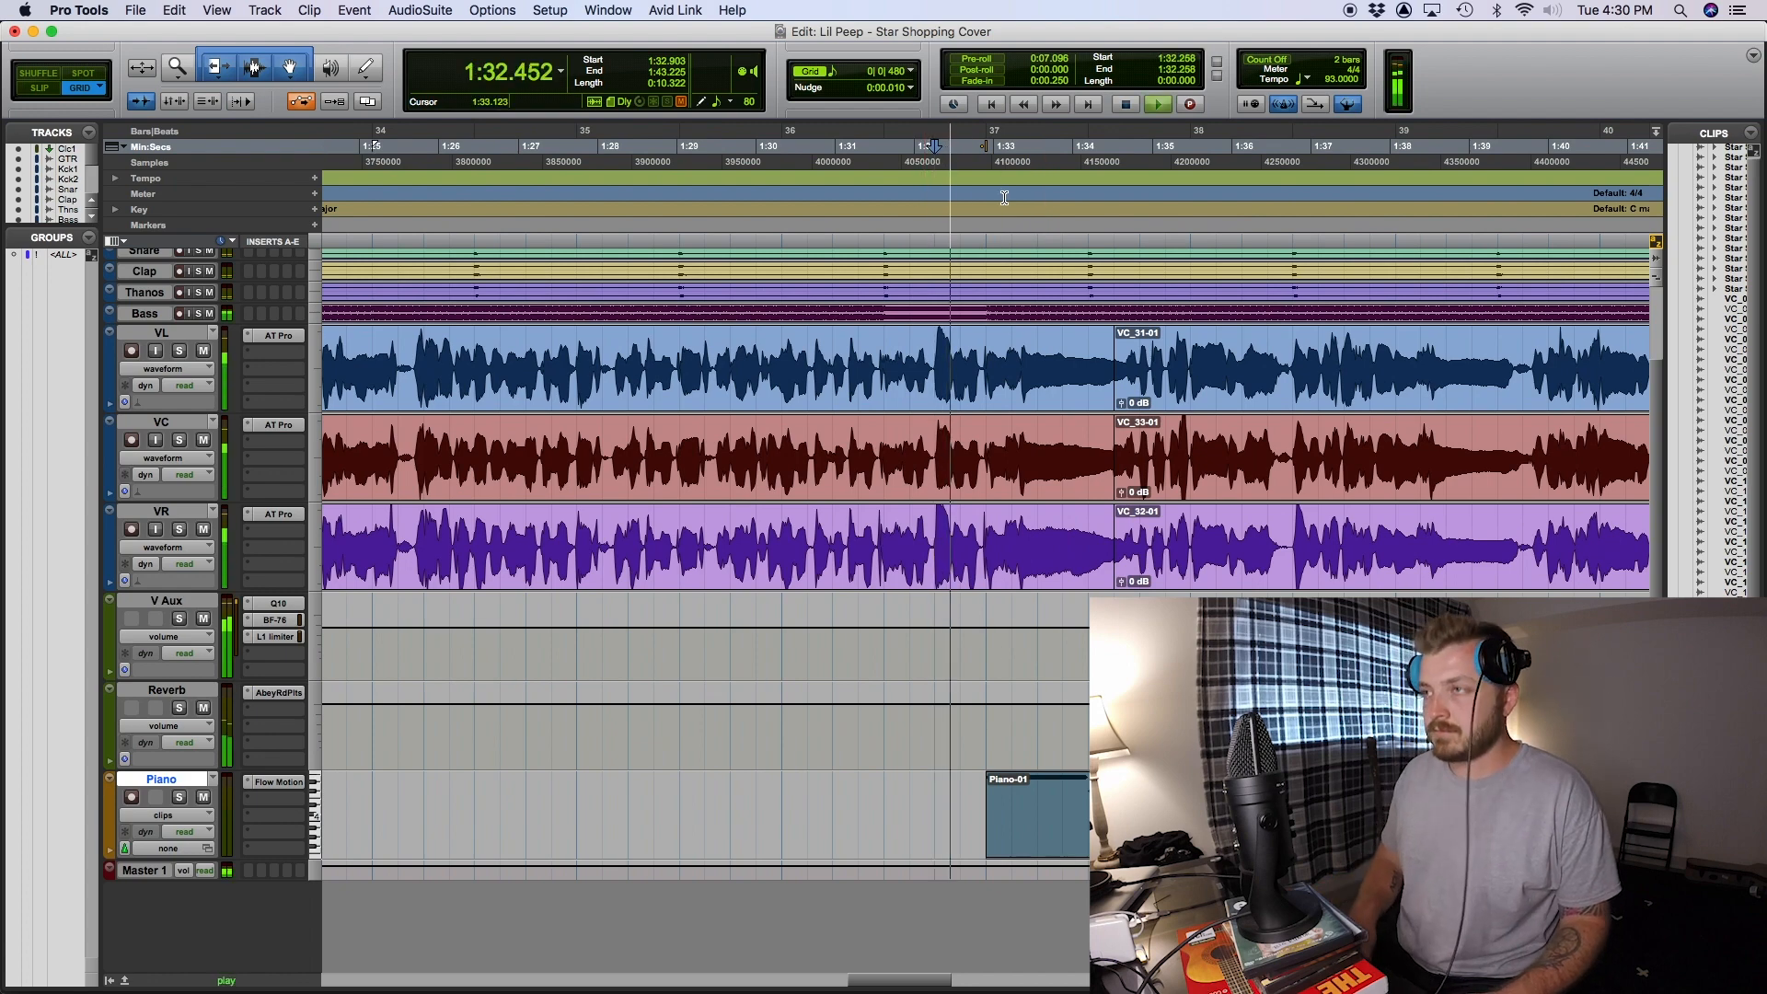
key(super+equal)
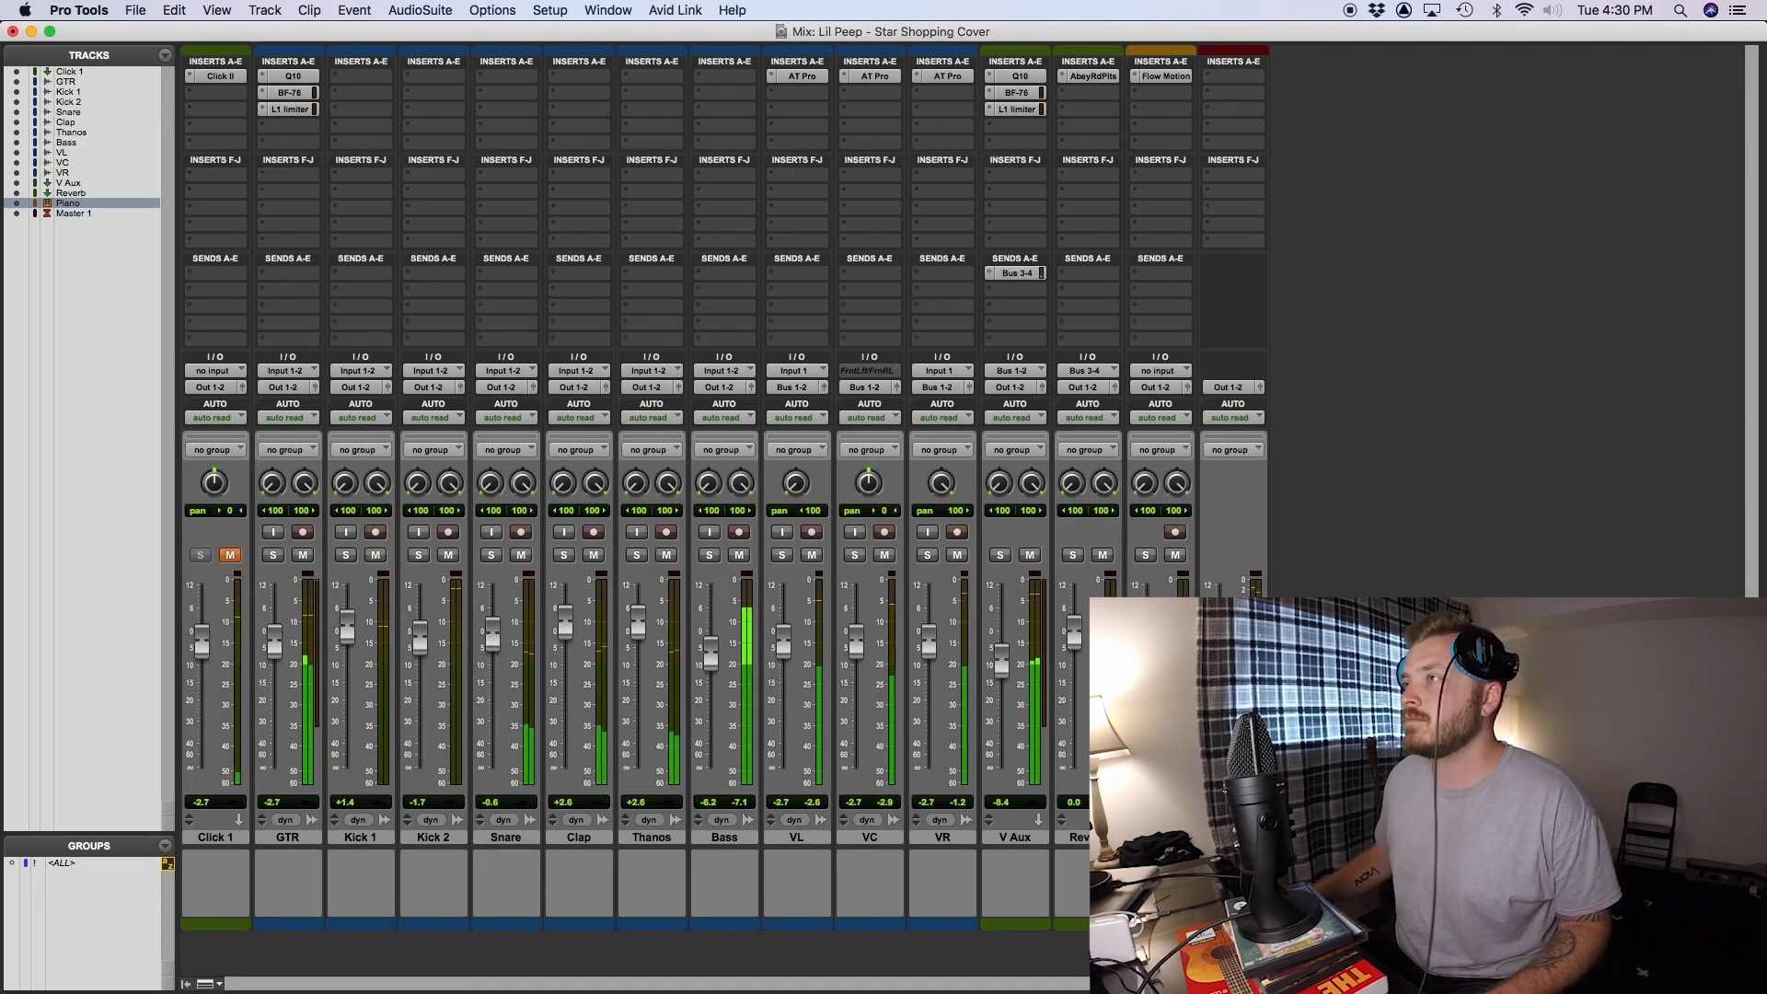
click(1178, 273)
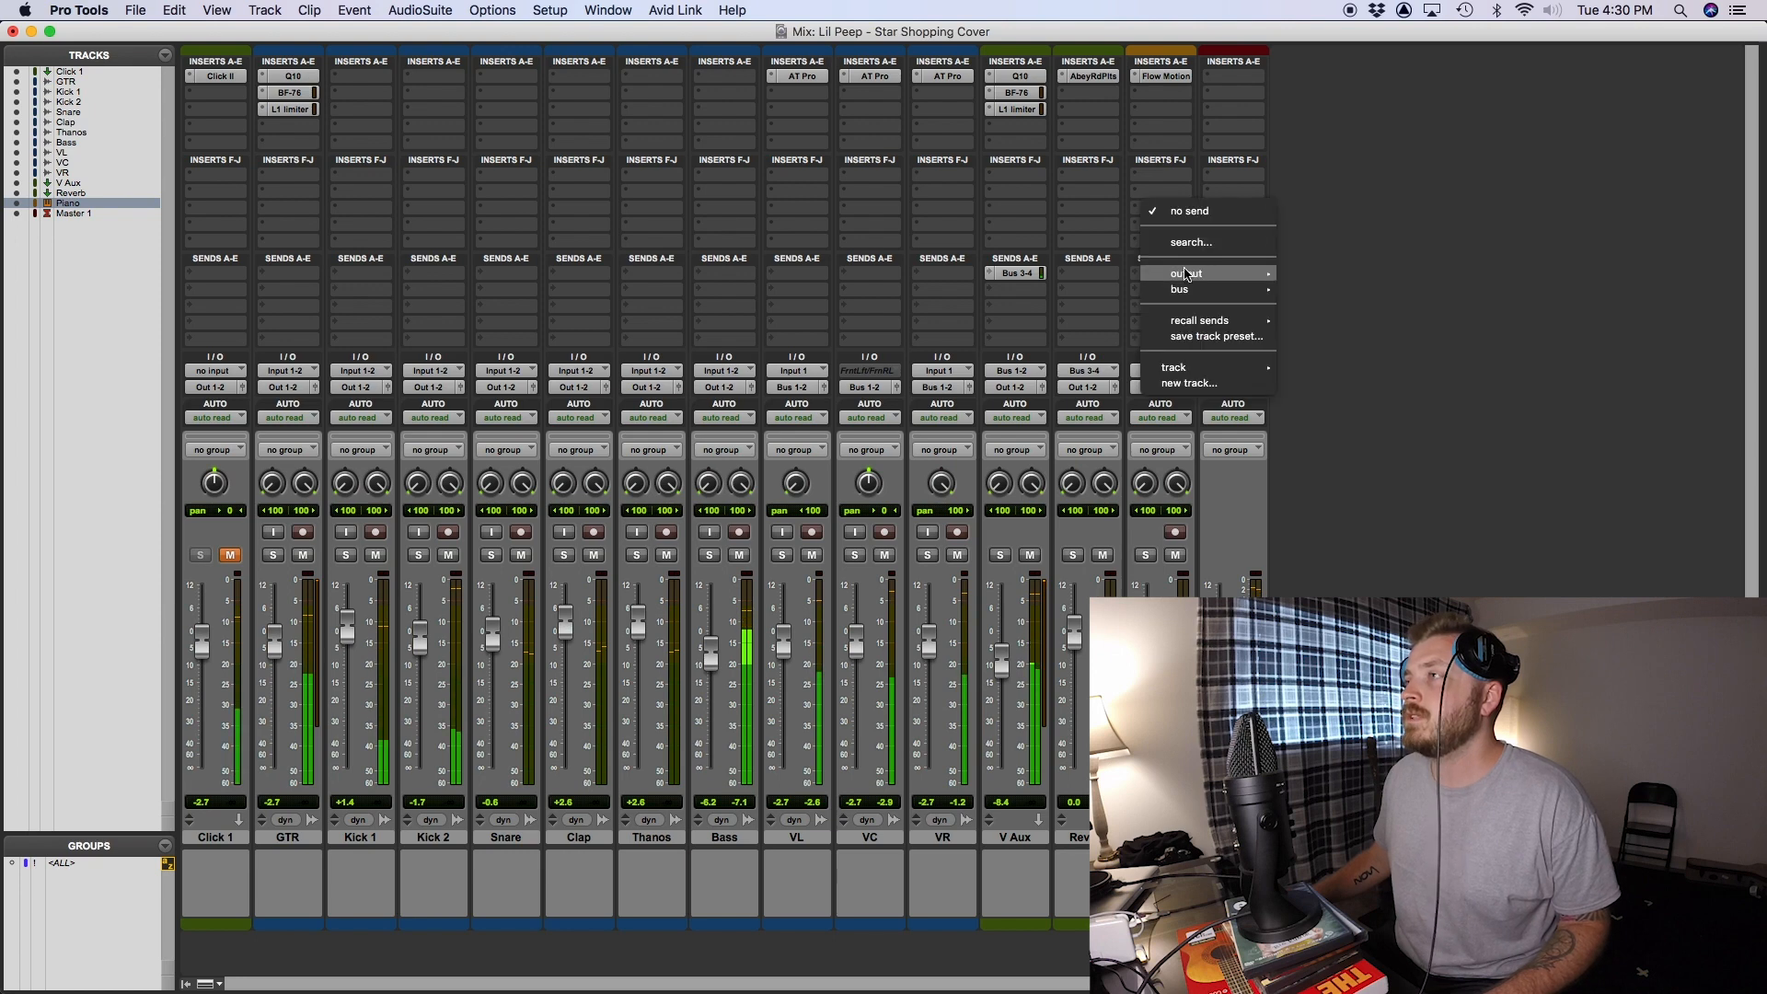
click(1183, 273)
key(space)
click(1182, 272)
click(1178, 274)
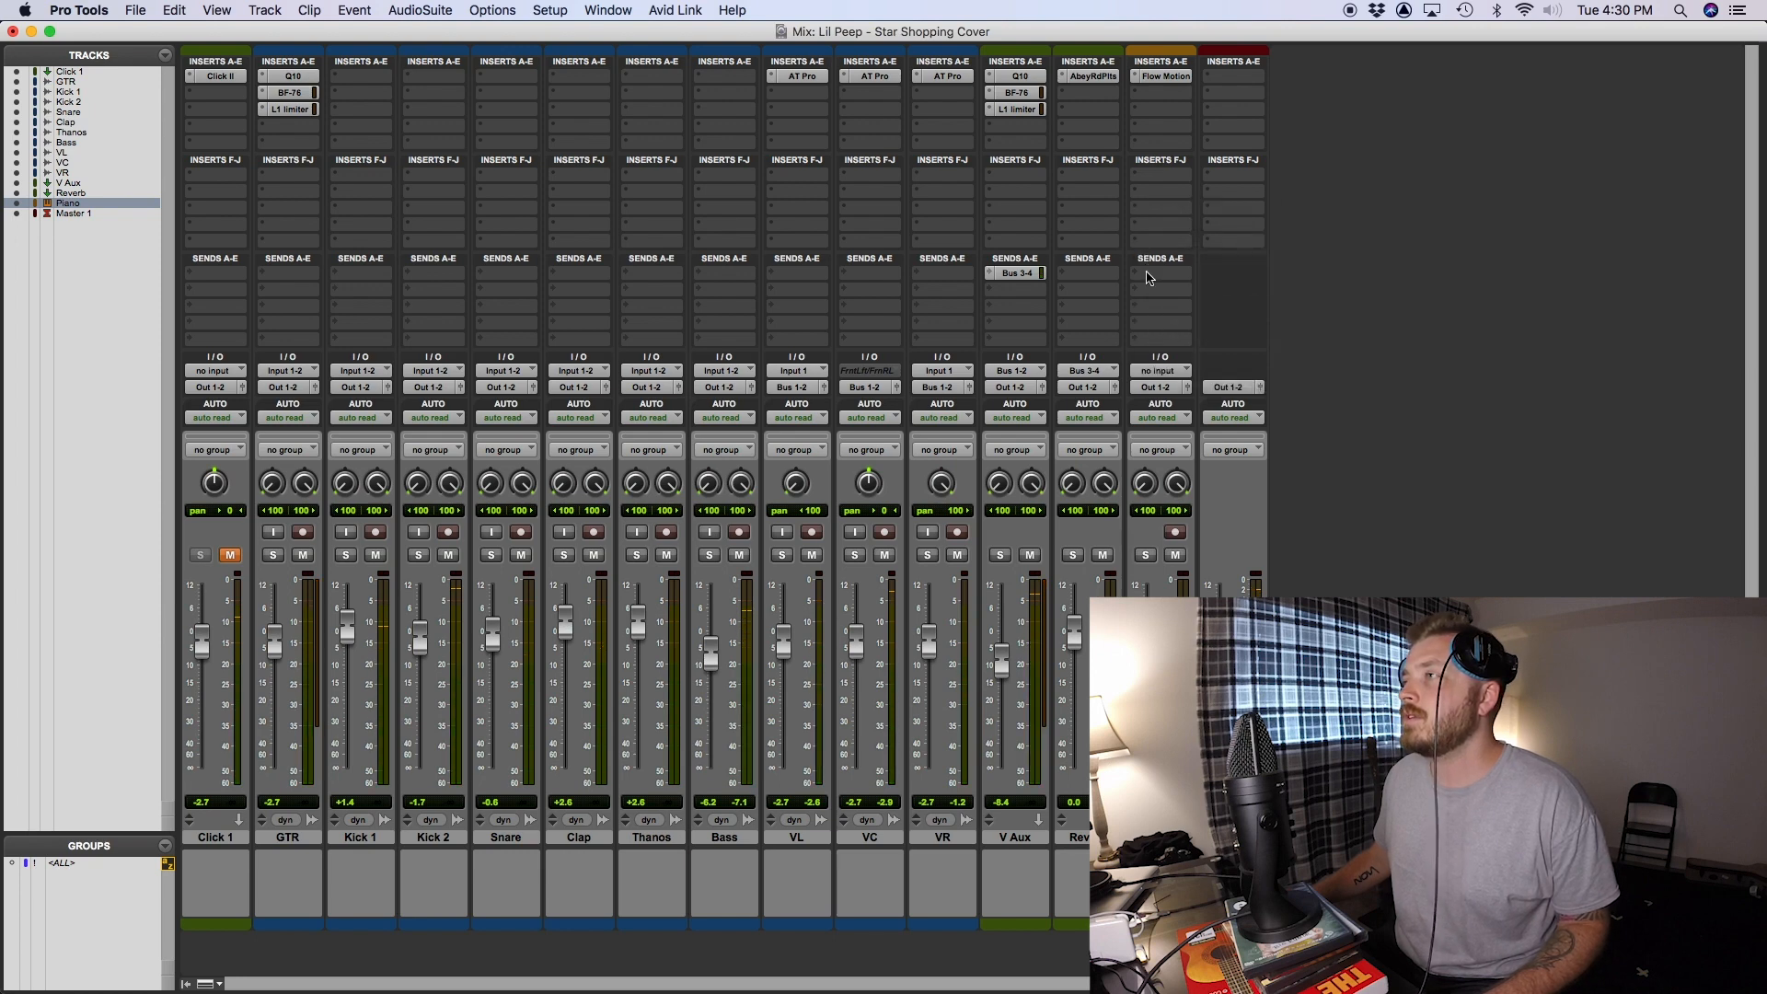
- Add a stereo Bus 3-4 send at 0.0 dB to the Piano track and close its send window during playback
click(1148, 276)
mouse_move(1211, 289)
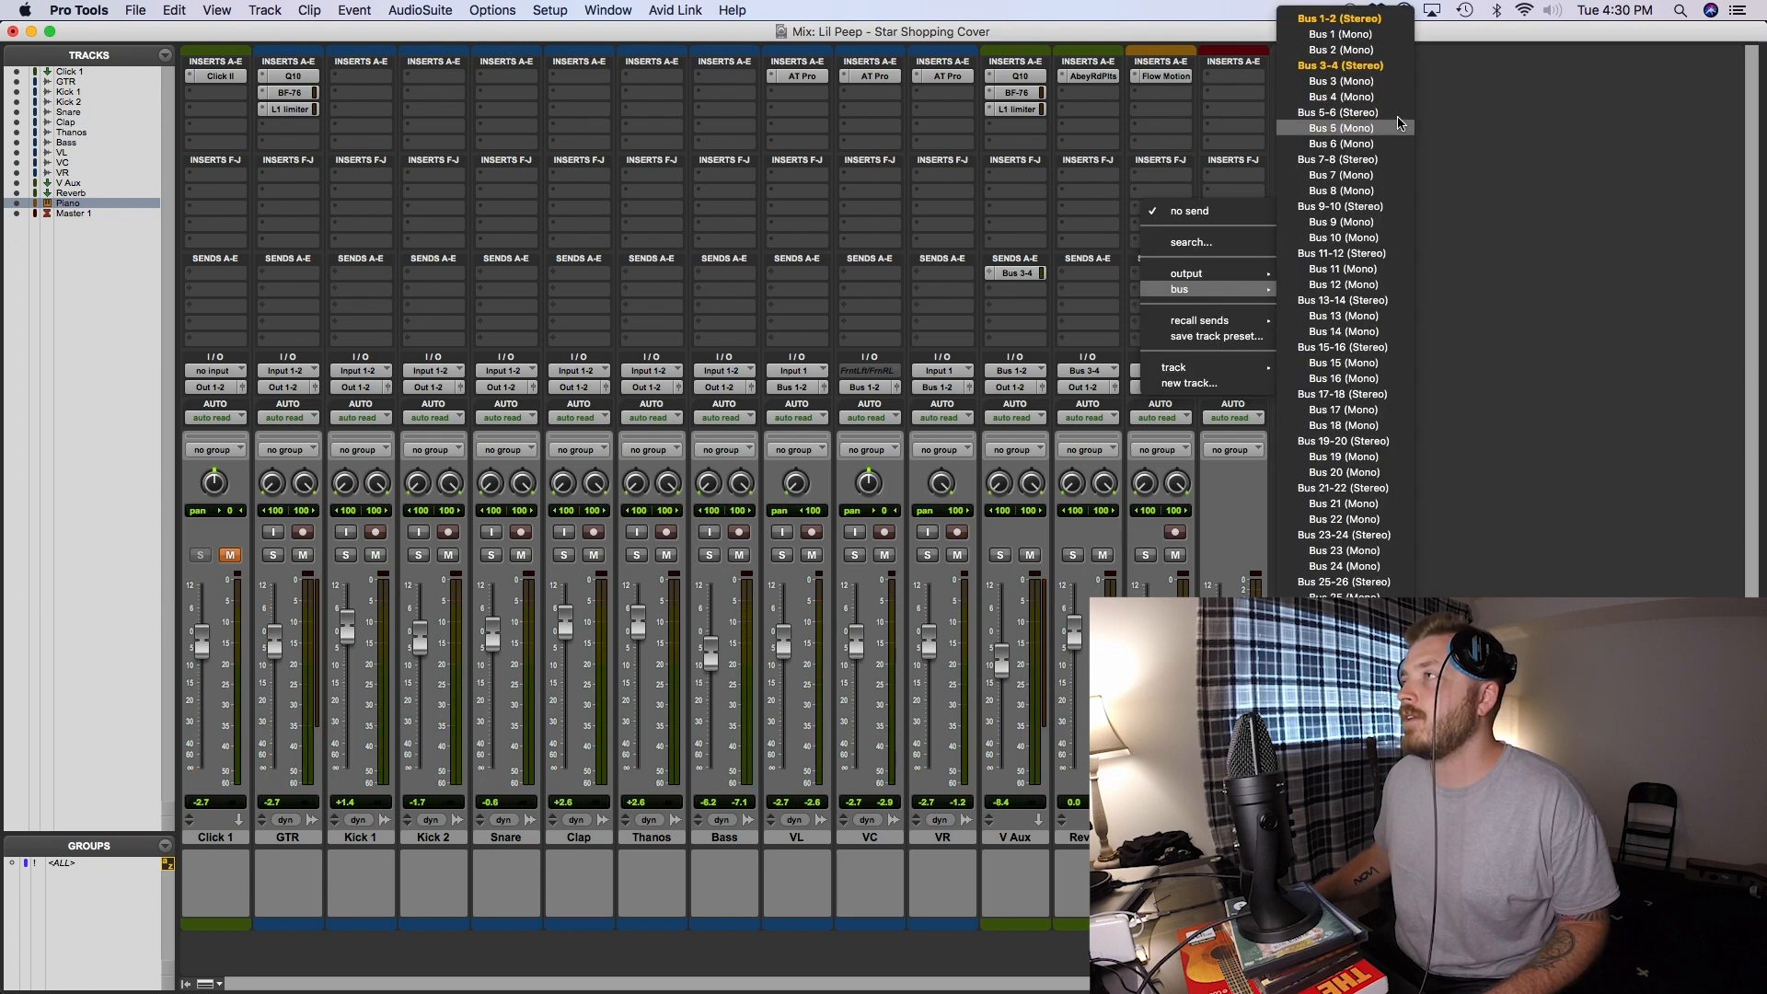
click(1340, 66)
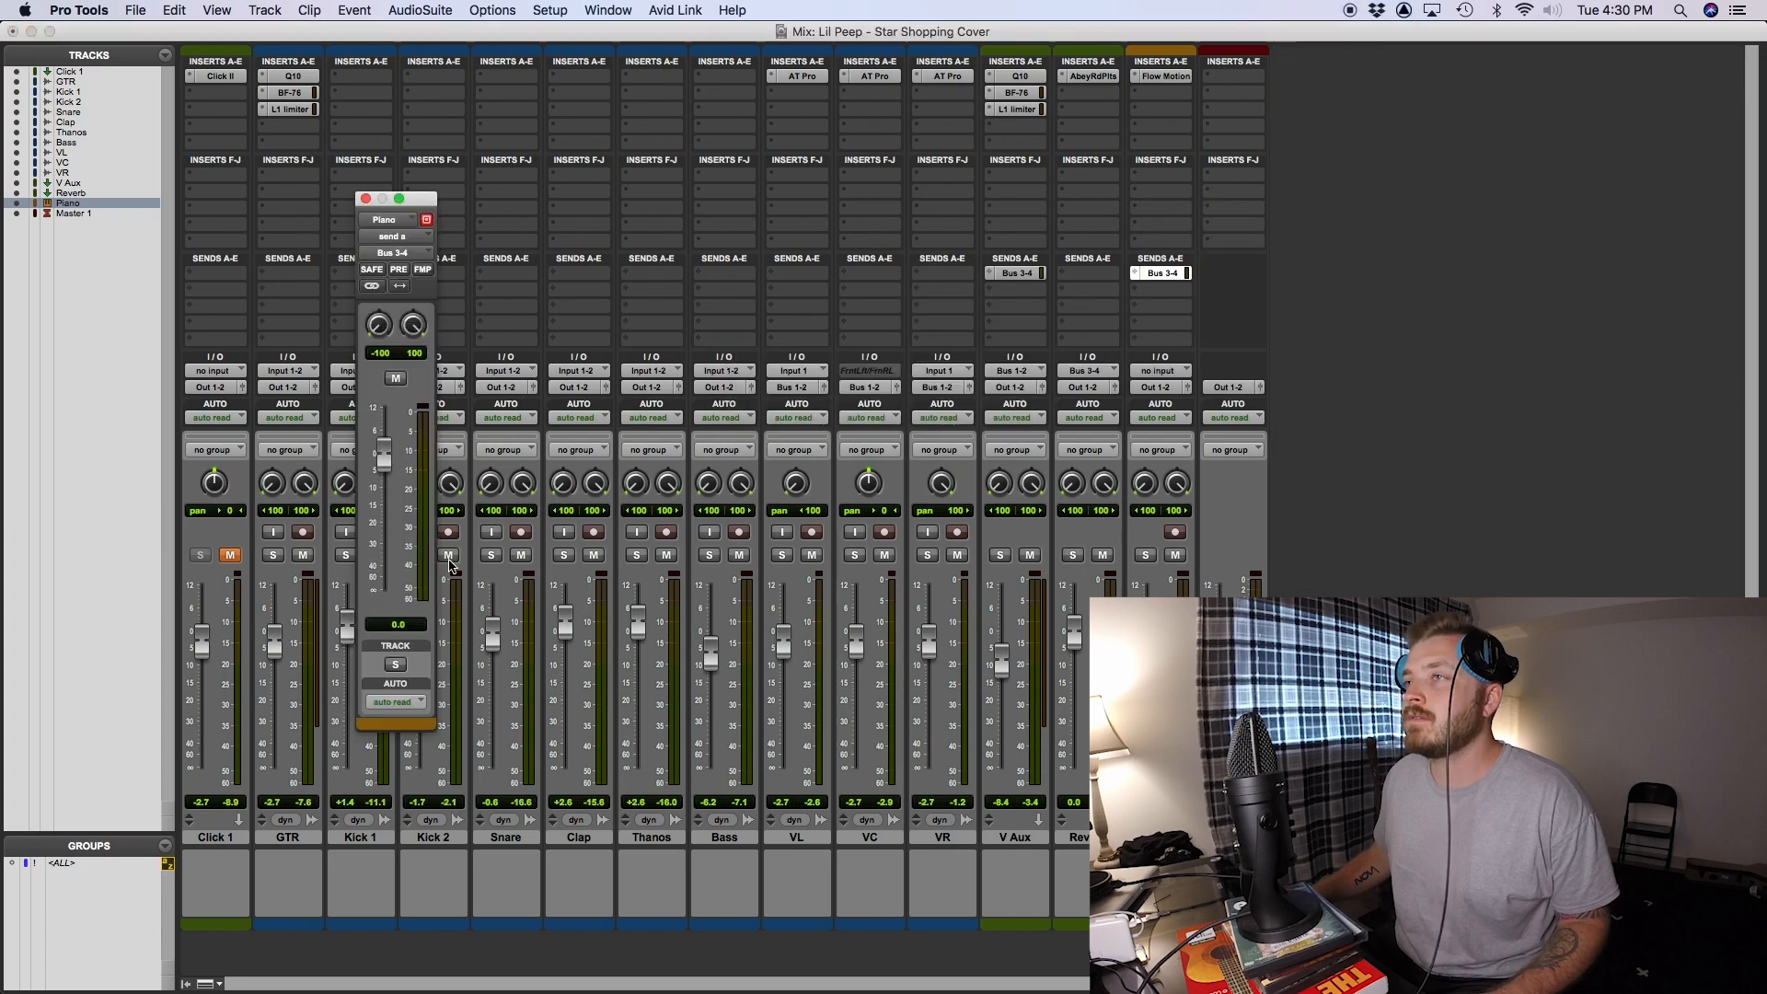
key(space)
click(365, 198)
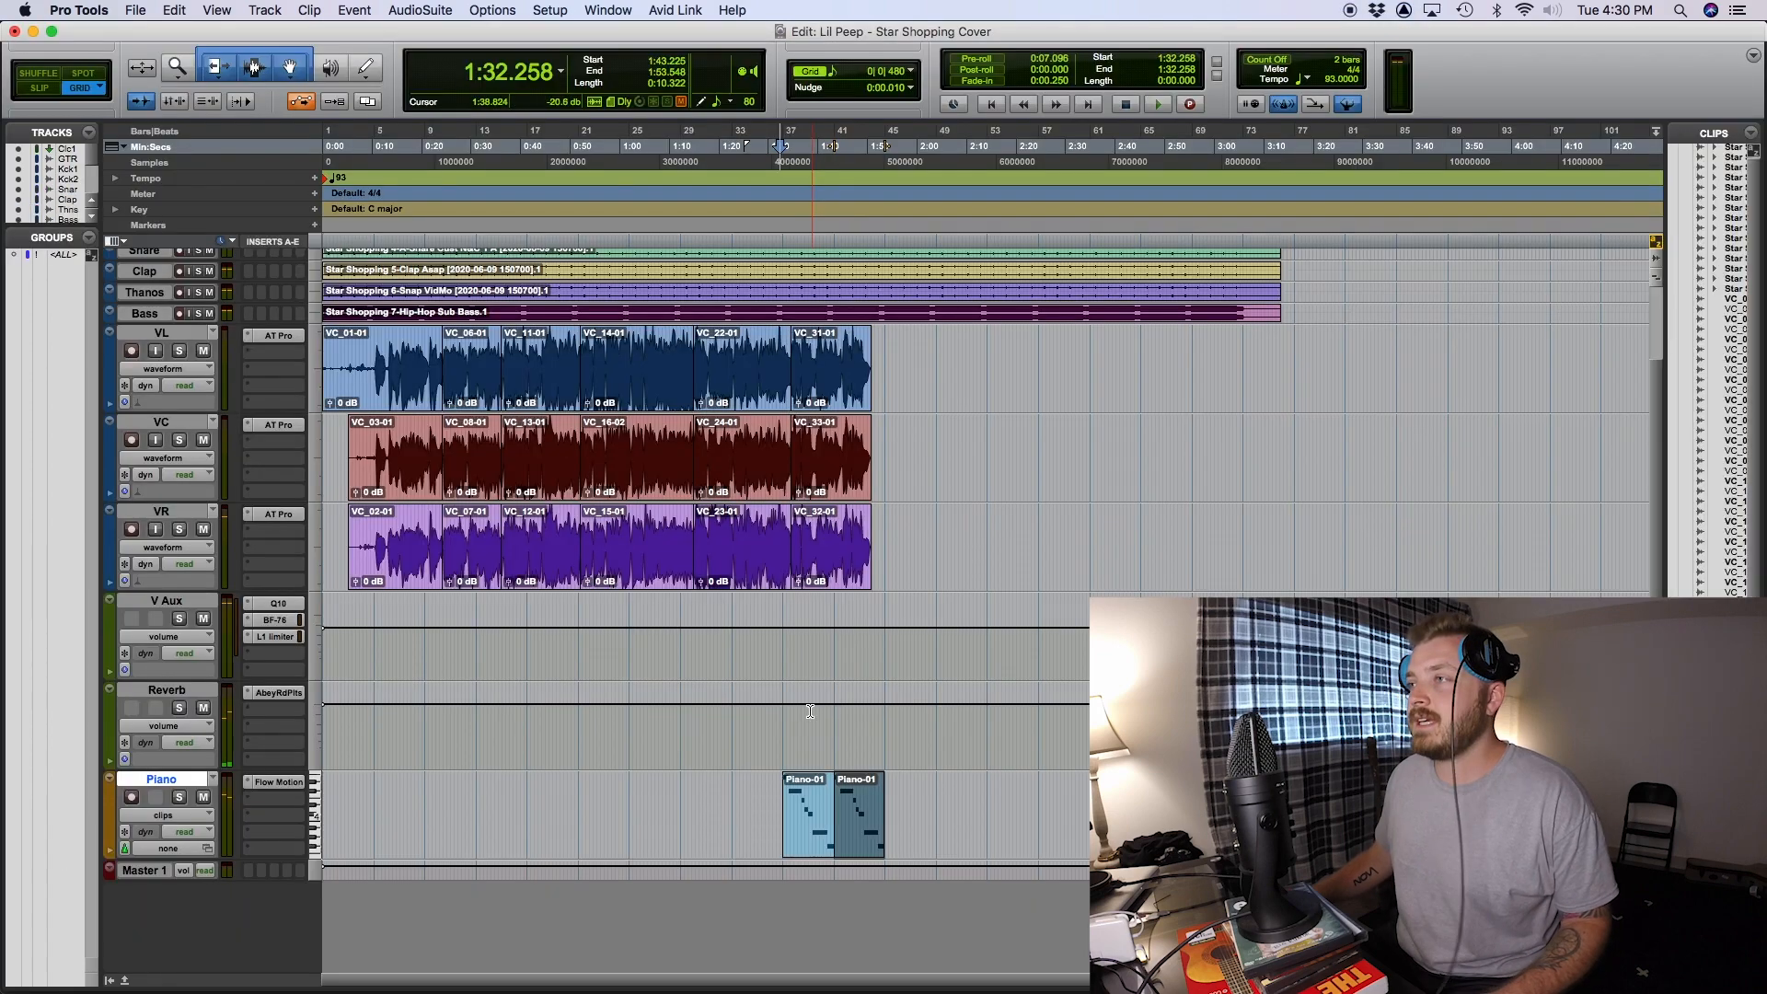
- Duplicate the Piano clip at bar 37 directly after itself in the edit window
scroll(802, 685, up, 2)
scroll(802, 686, down, 2)
key(t)
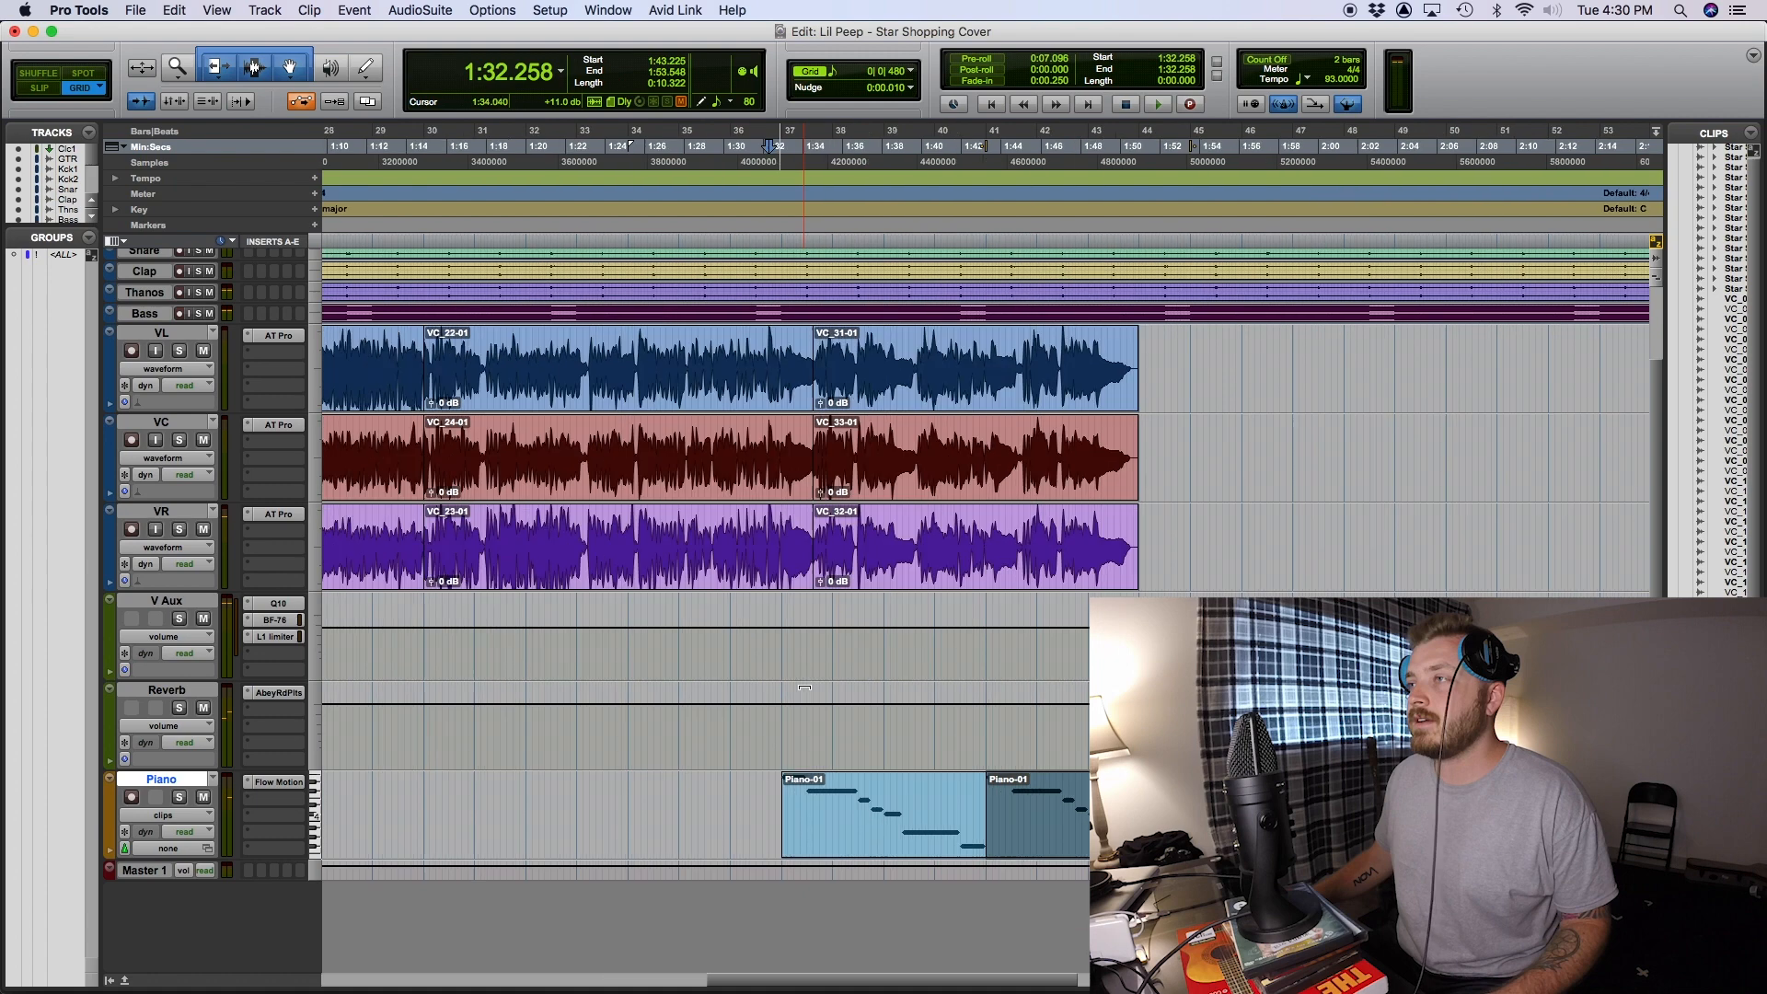
- Play the full arrangement from about 0:08 and show the mixer to check the track levels
scroll(1157, 507, right, 3)
key(r)
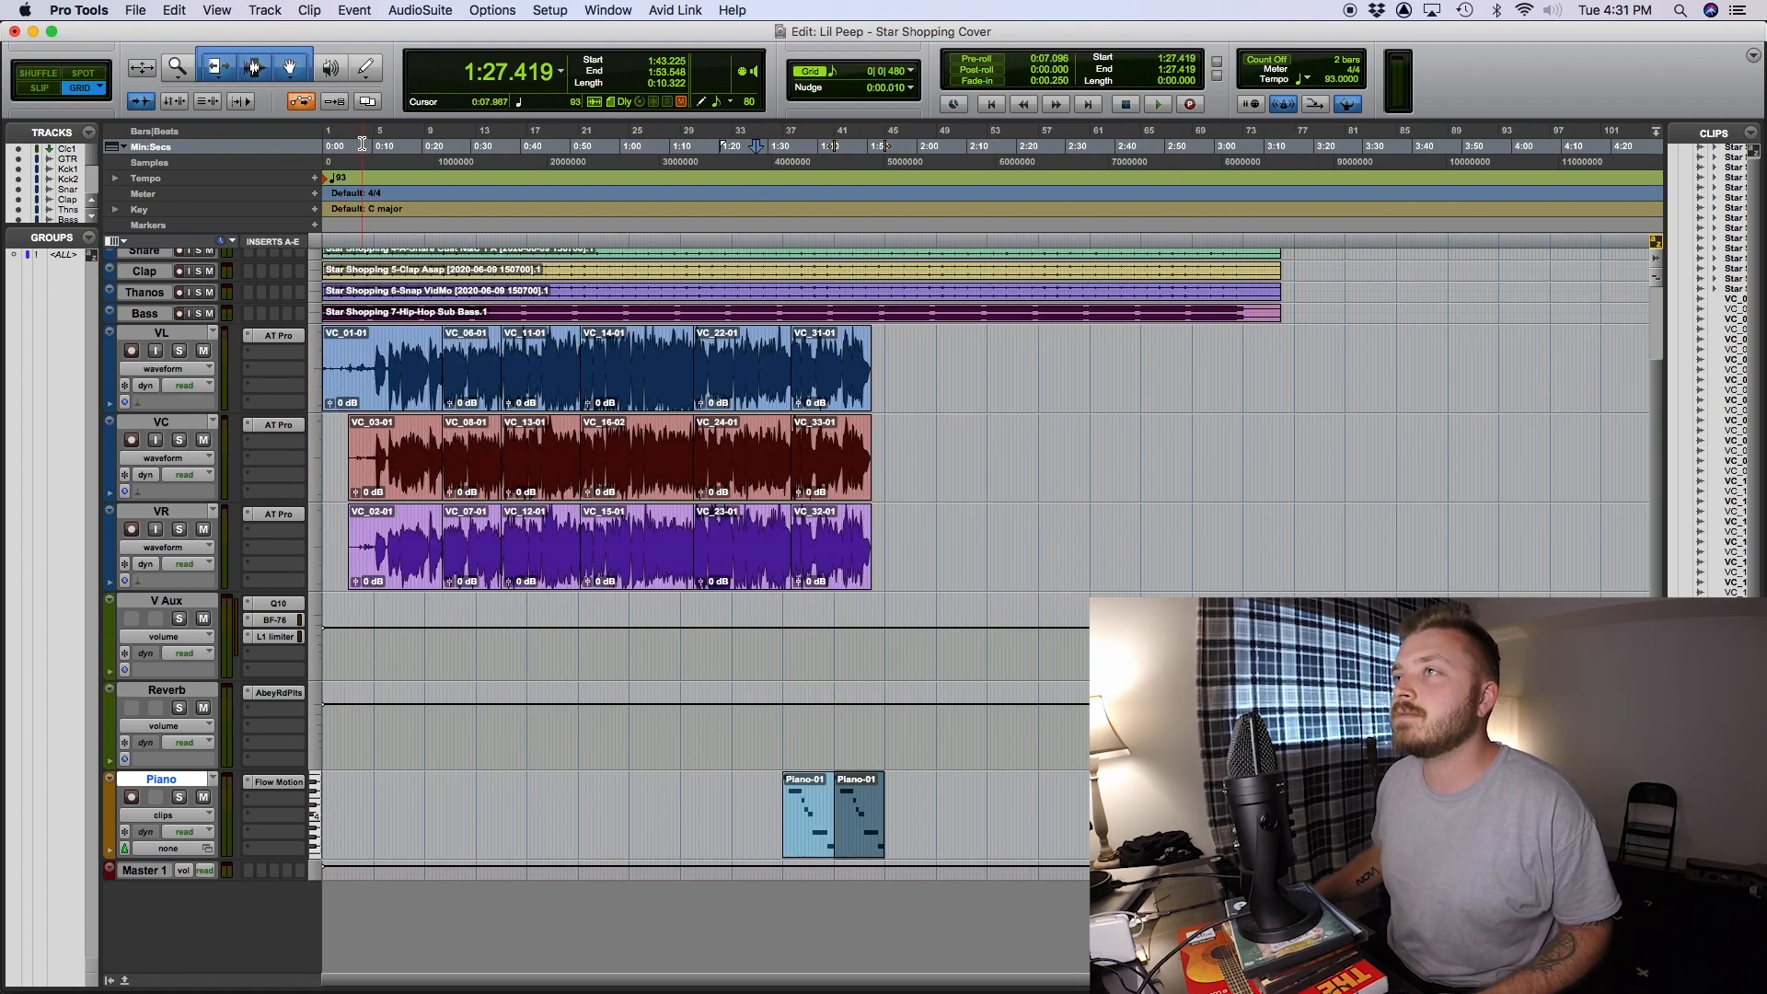
click(362, 144)
key(space)
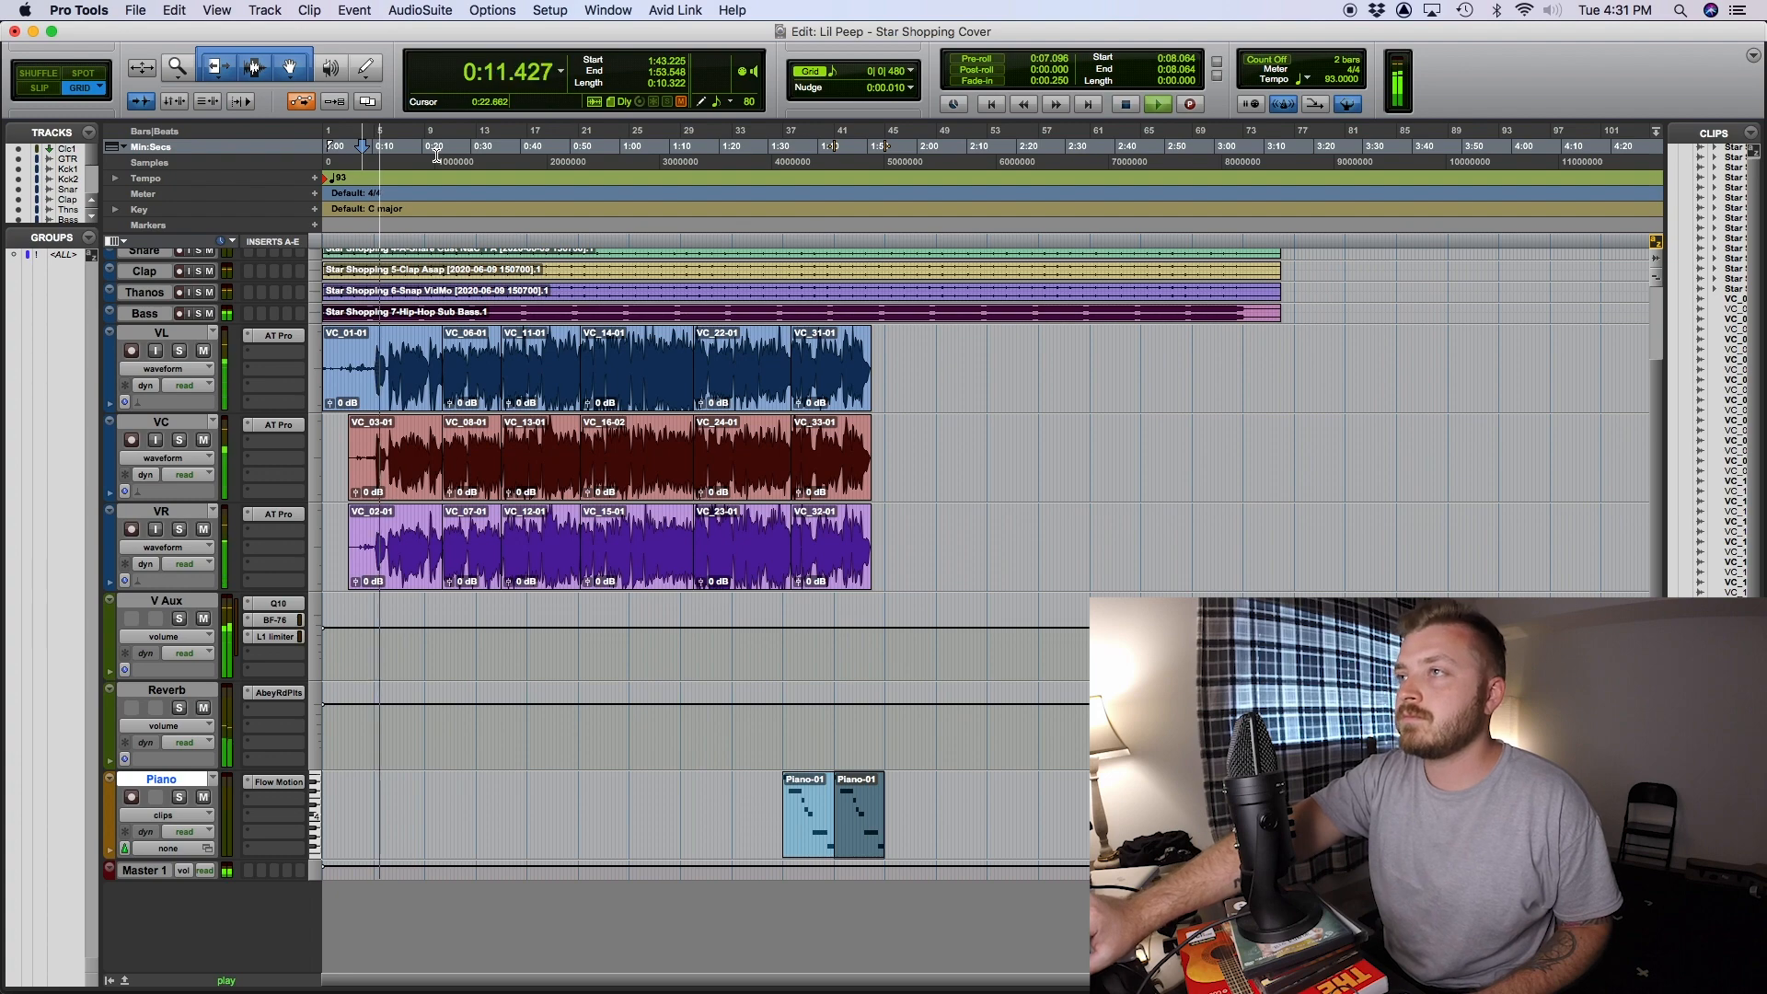
key(super+equal)
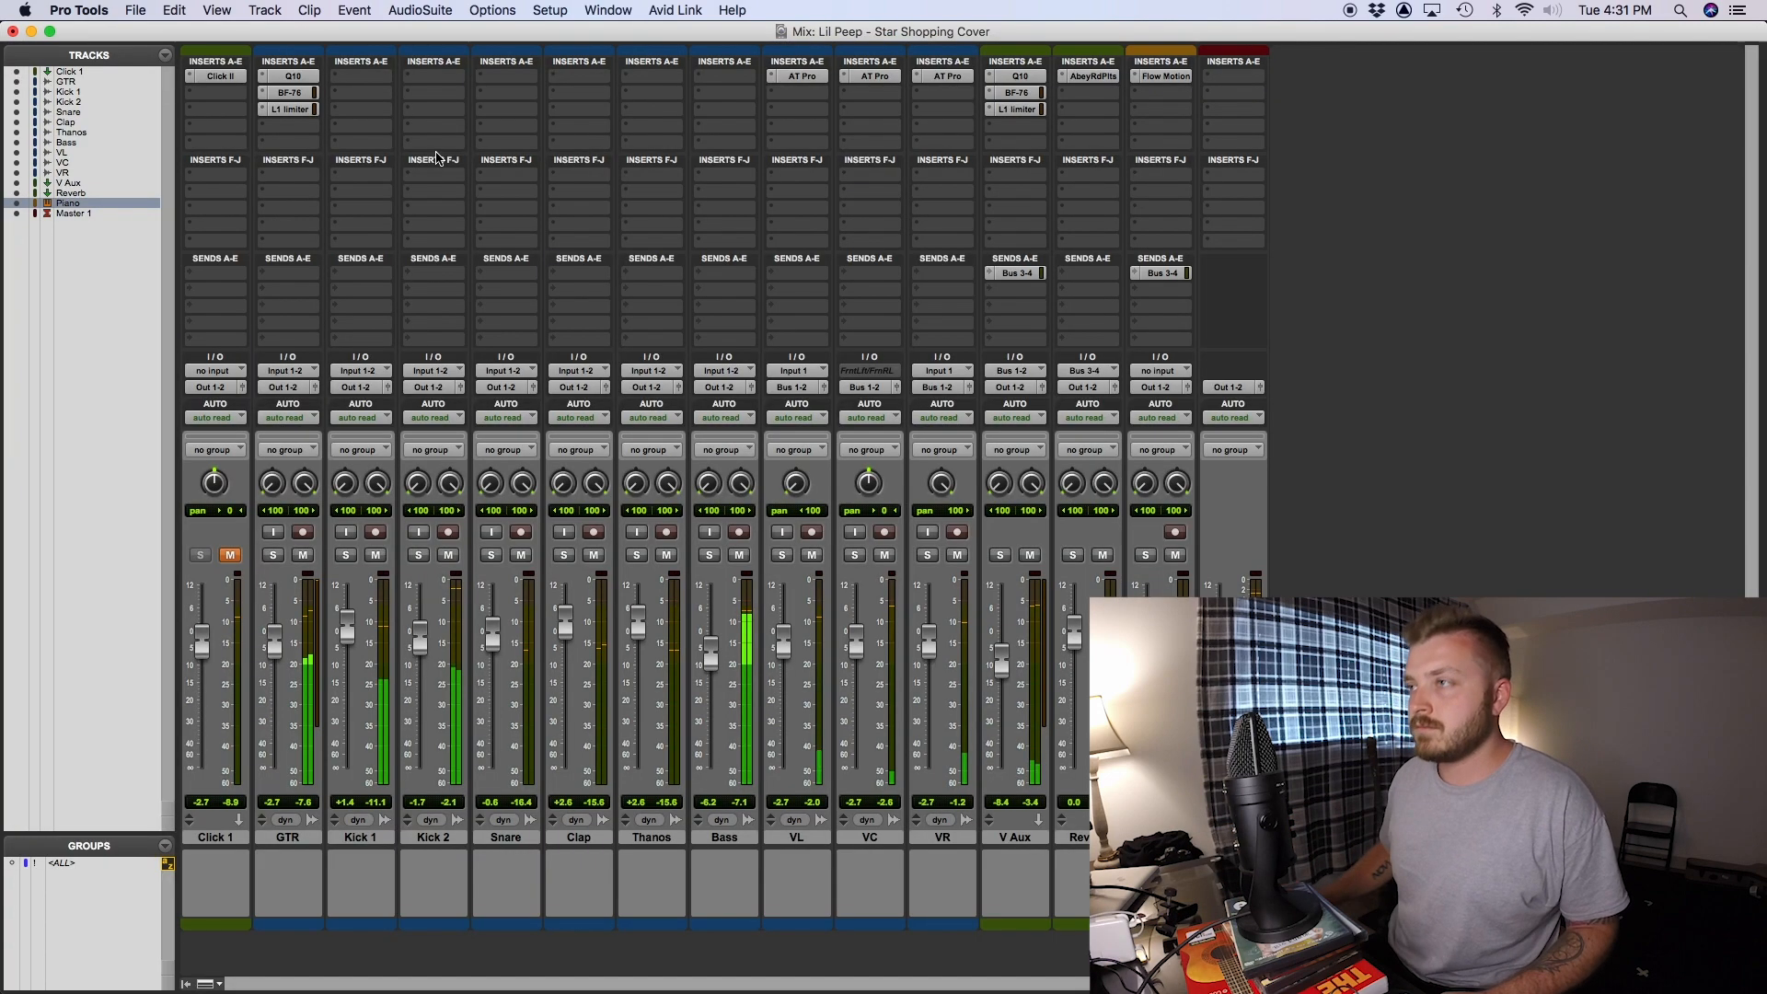